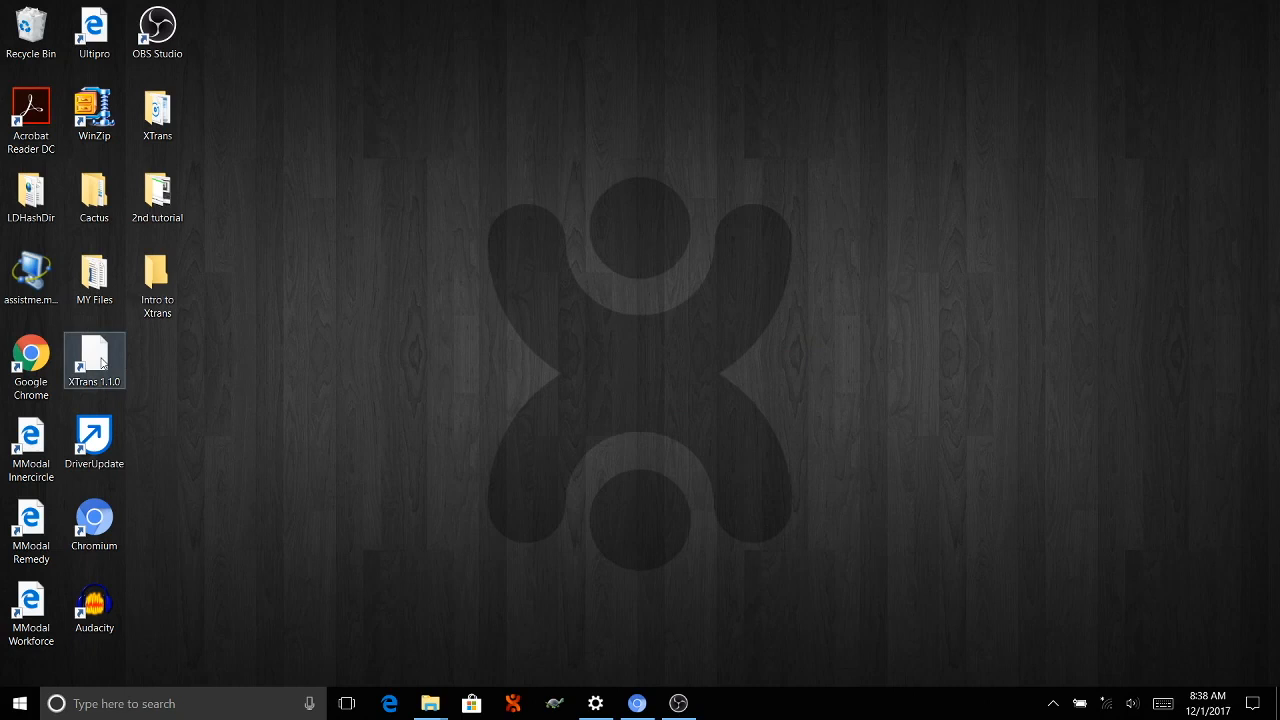
# Launch XTrans 1.1.0 in a maximized window and open the audio file Test.wav from the XTrans folder
pyautogui.doubleClick(106, 362)
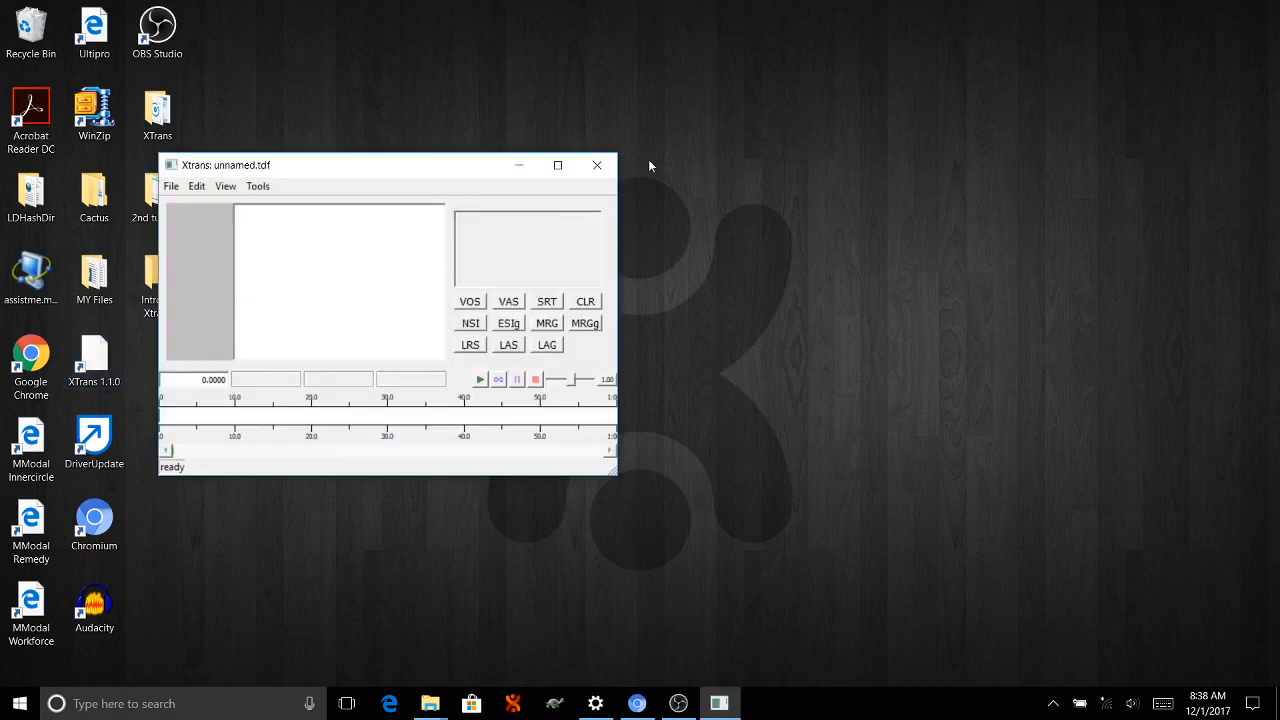
pyautogui.click(557, 165)
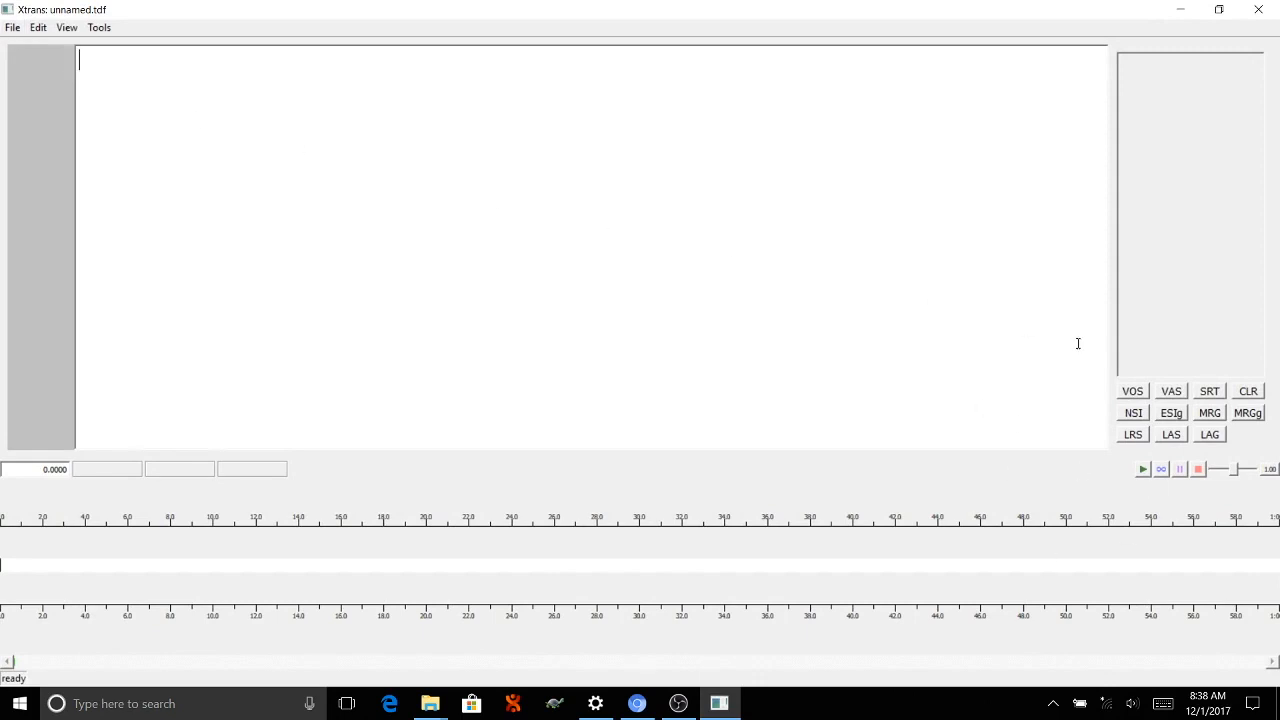
pyautogui.click(14, 30)
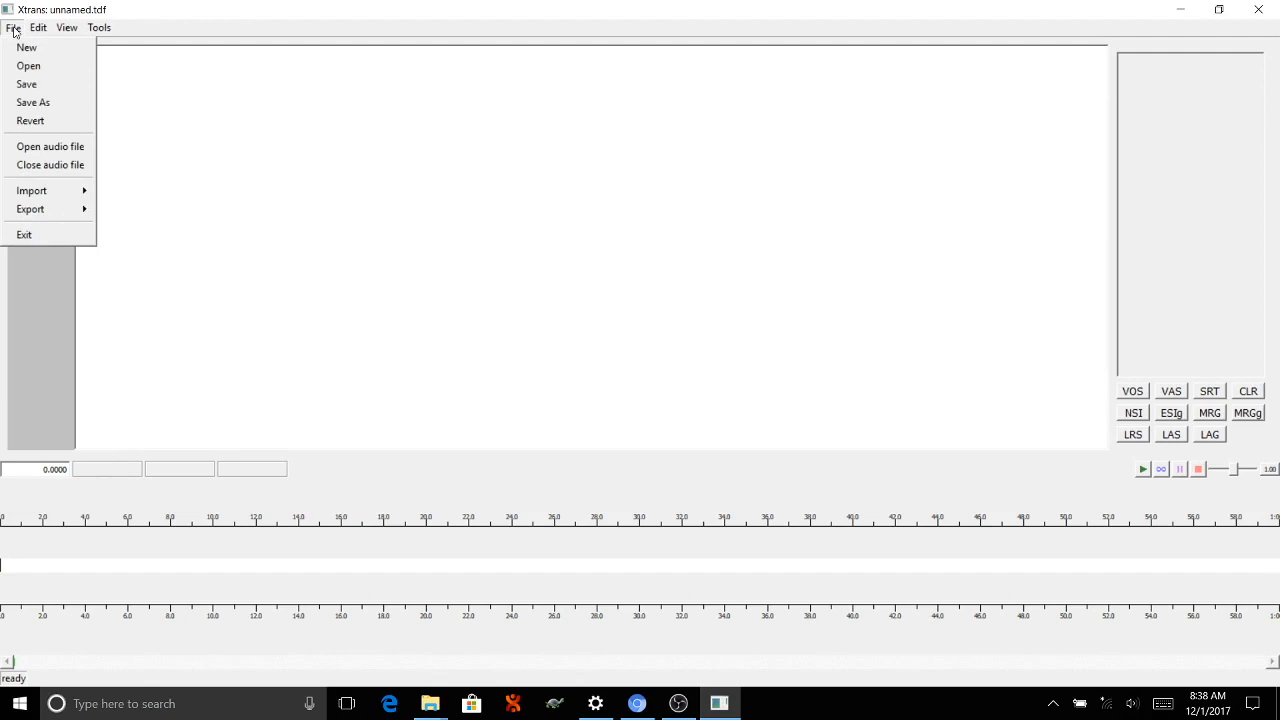
pyautogui.click(45, 150)
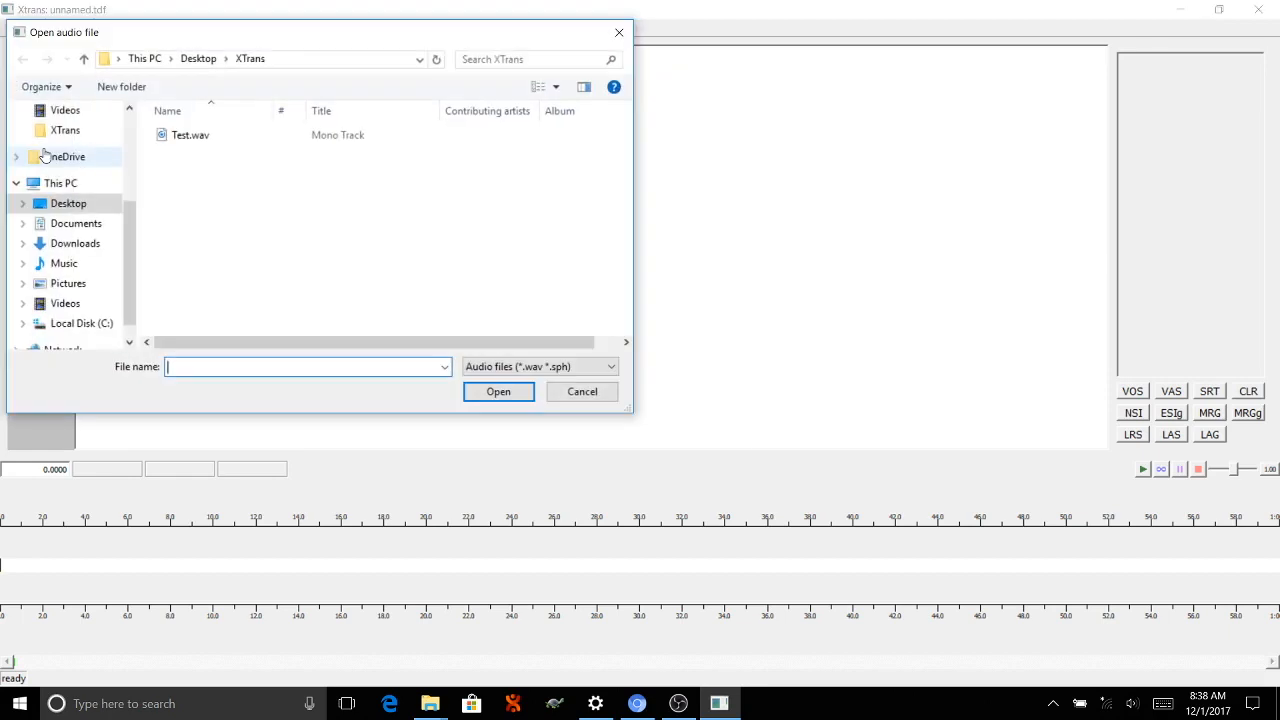
pyautogui.doubleClick(190, 137)
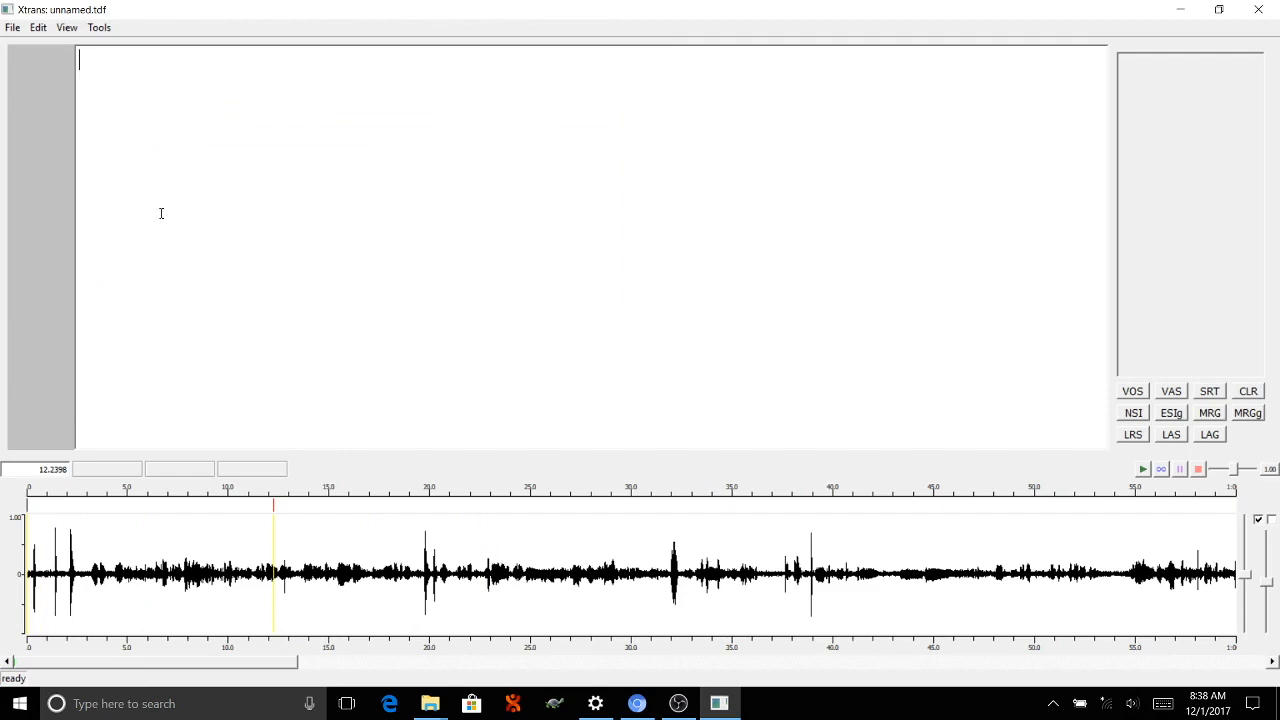
# Open the transcript file Test.tdf from the XTrans folder
pyautogui.click(13, 28)
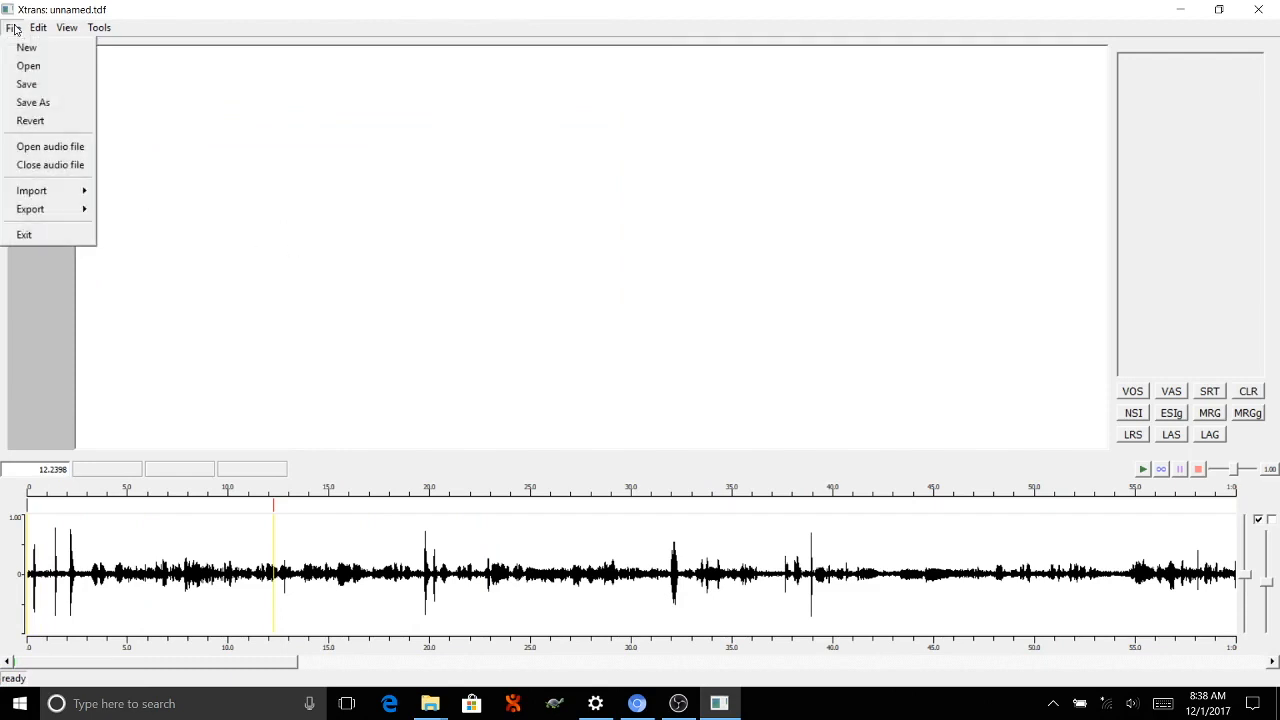
pyautogui.moveTo(67, 28)
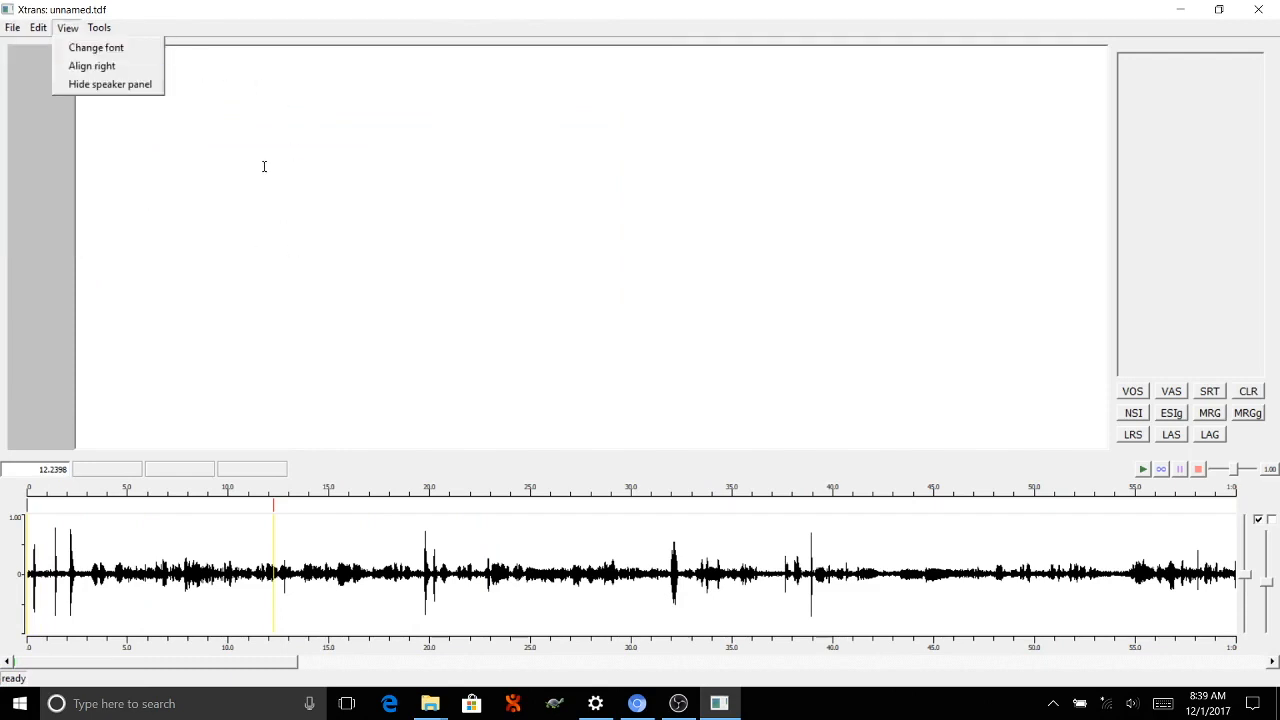
pyautogui.click(264, 166)
pyautogui.click(13, 28)
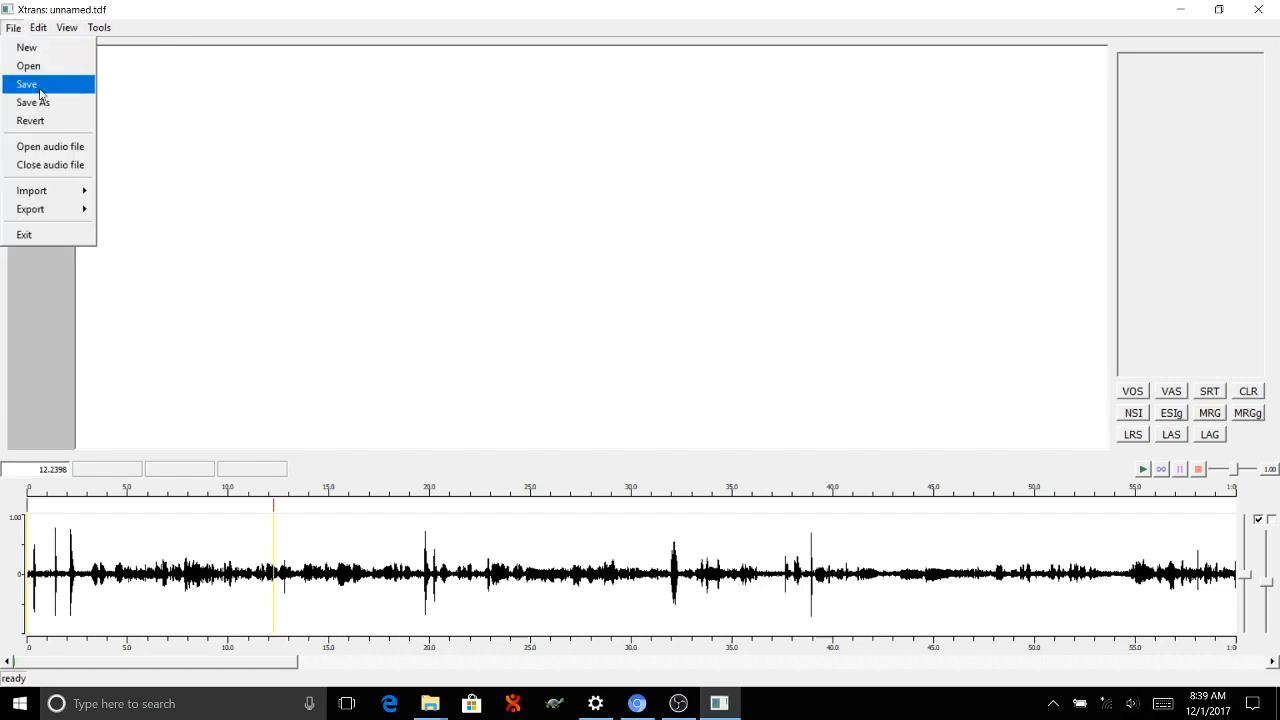
pyautogui.click(40, 67)
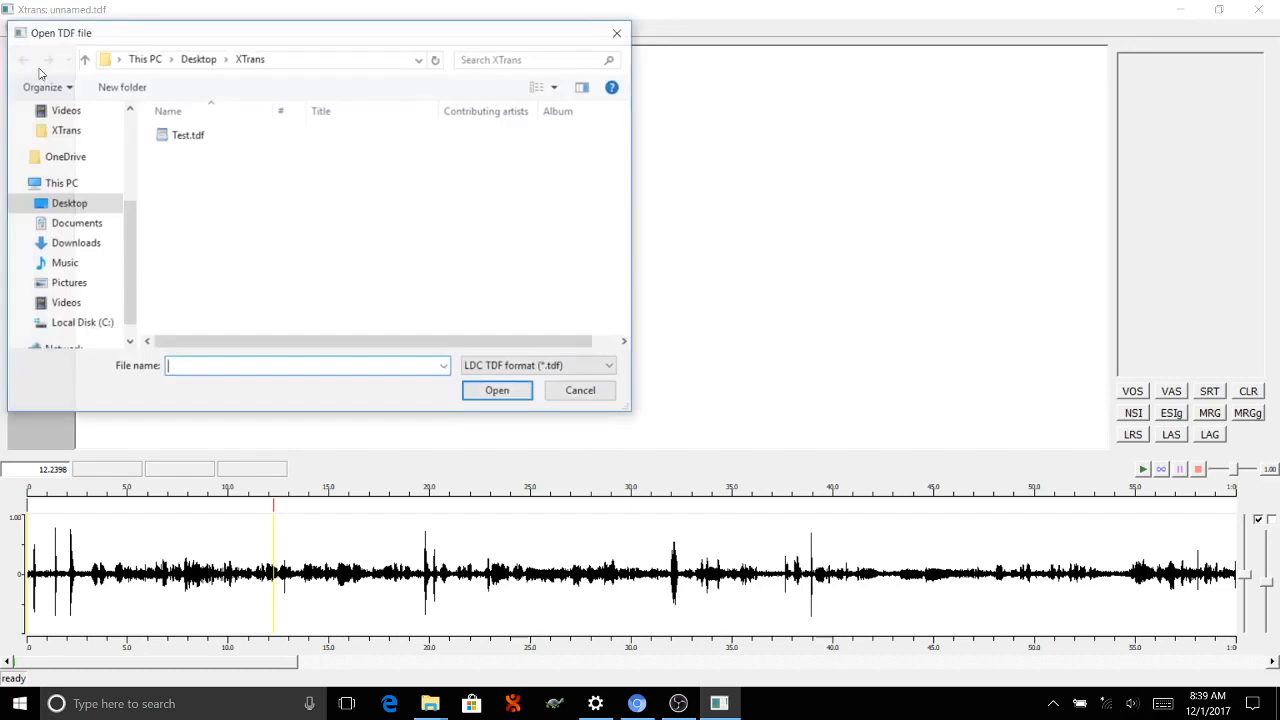
pyautogui.doubleClick(187, 135)
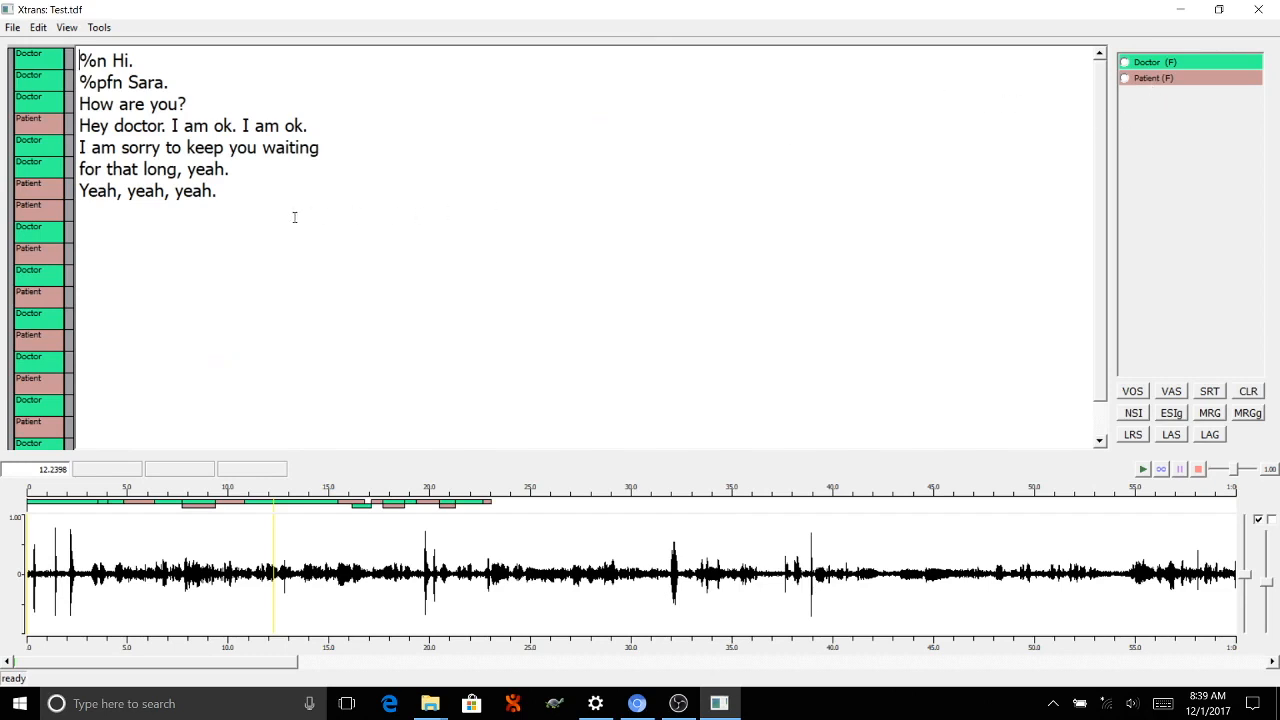
# Blindly associate the whole transcript with the loaded audio
pyautogui.click(38, 28)
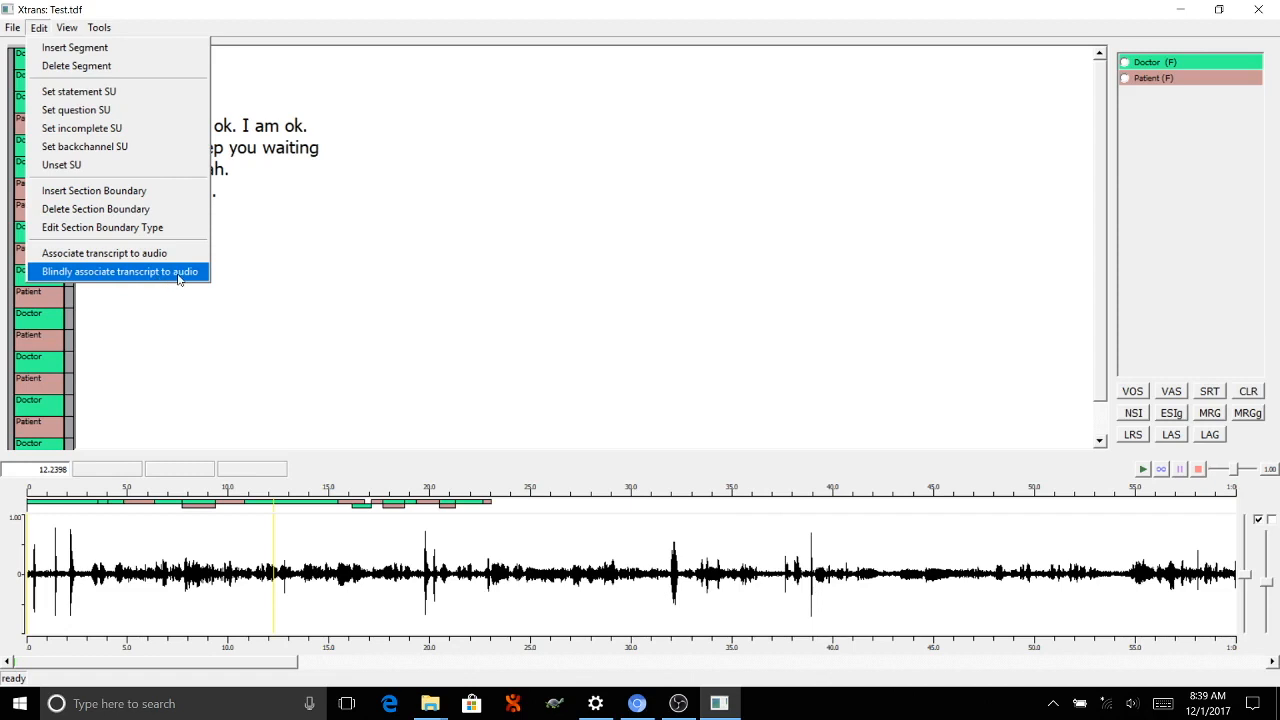
pyautogui.click(241, 274)
pyautogui.click(97, 62)
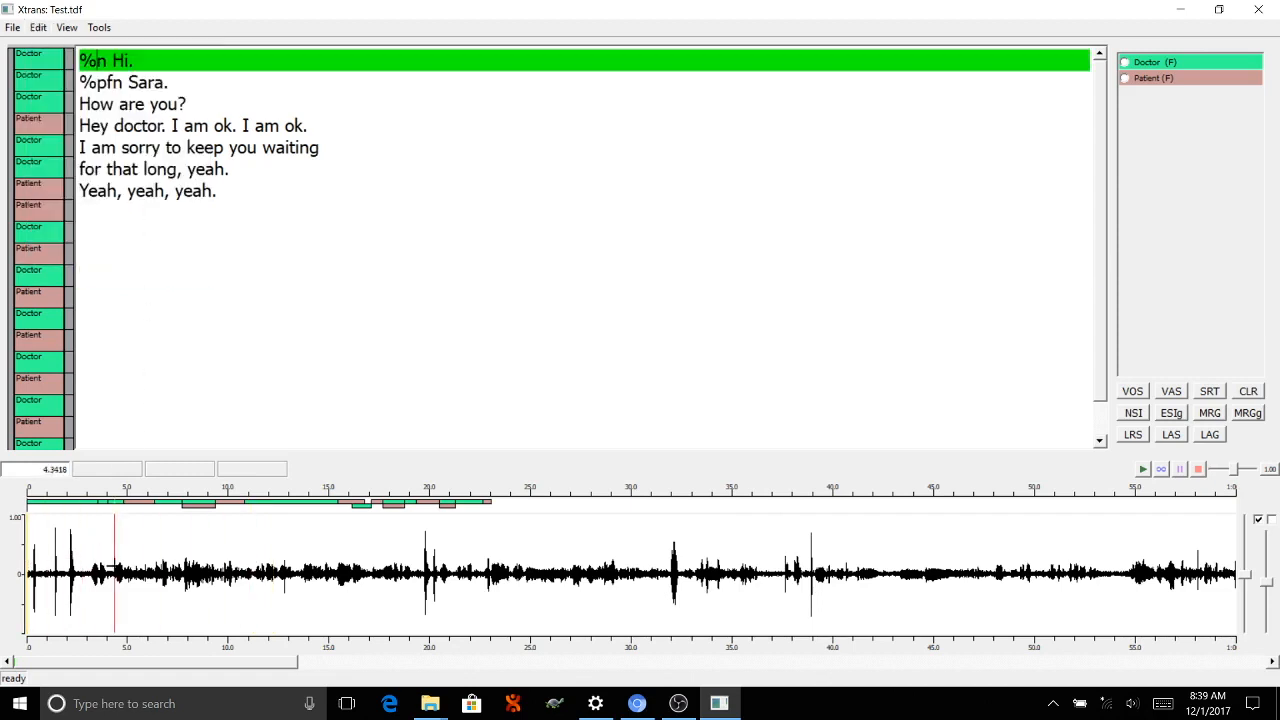
pyautogui.click(97, 540)
pyautogui.click(39, 28)
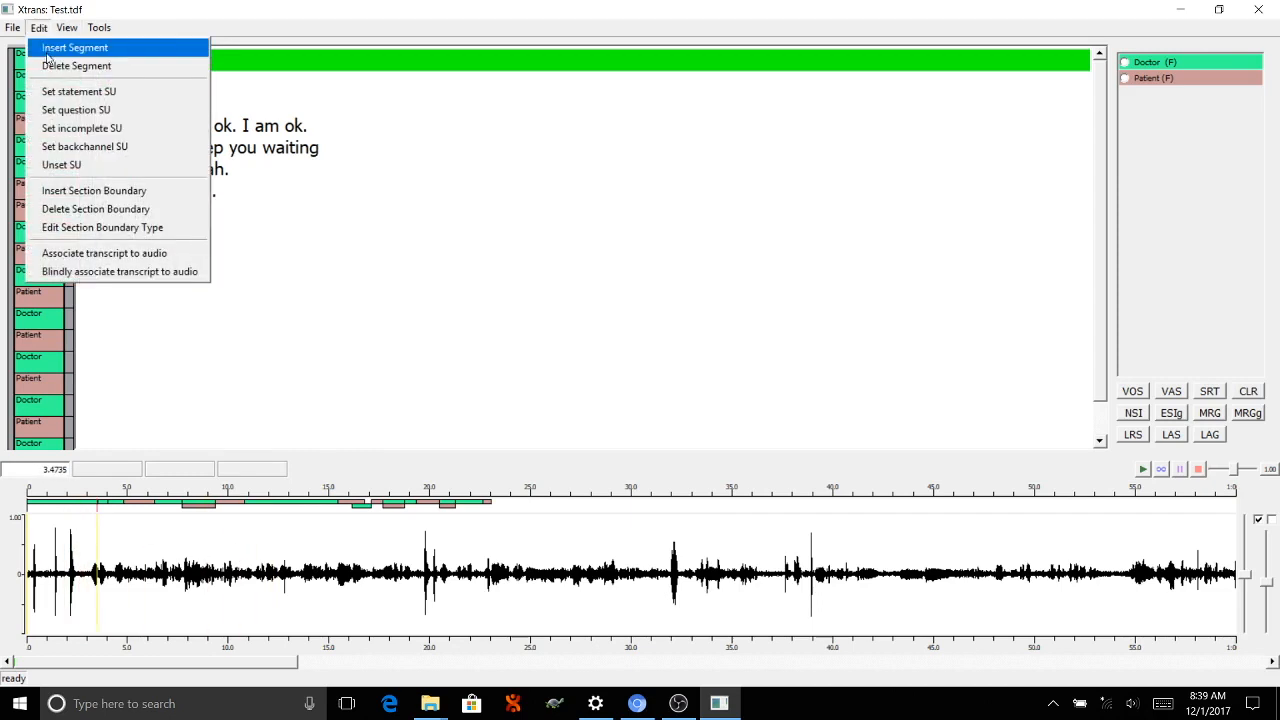
pyautogui.click(127, 274)
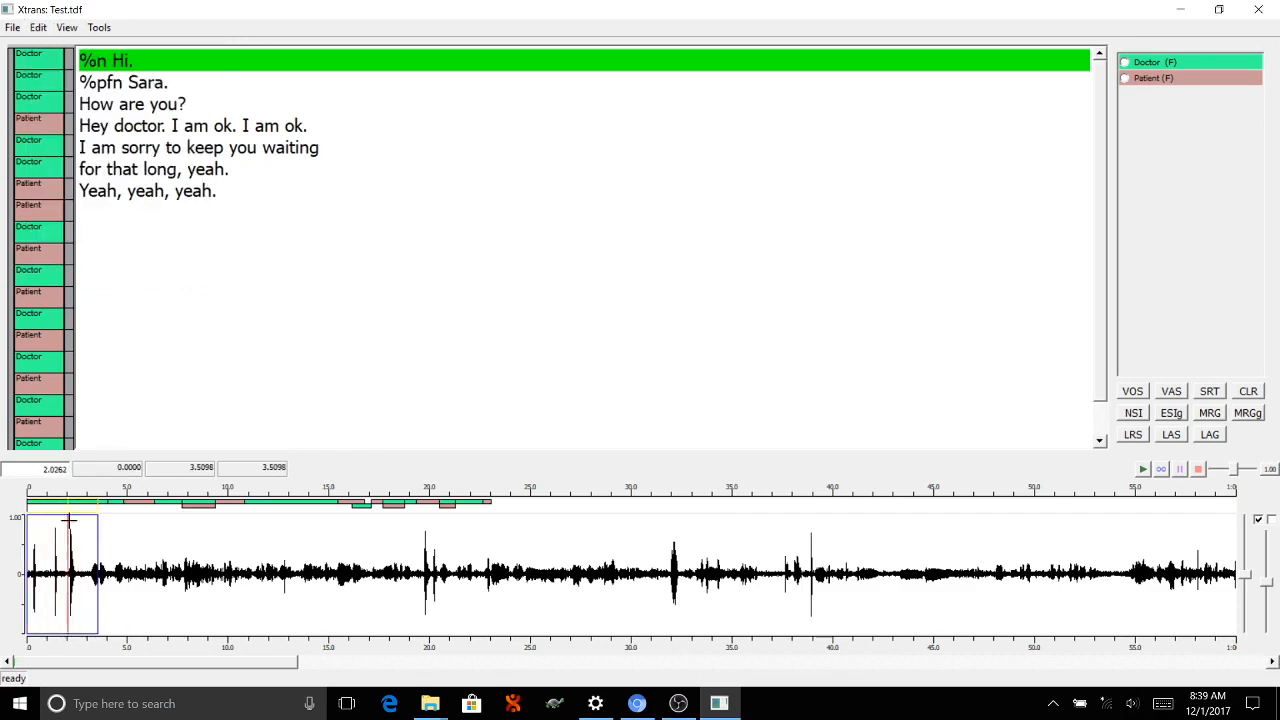
# Go through the transcript lines one by one to check which stretch of the waveform each is linked to
pyautogui.click(148, 84)
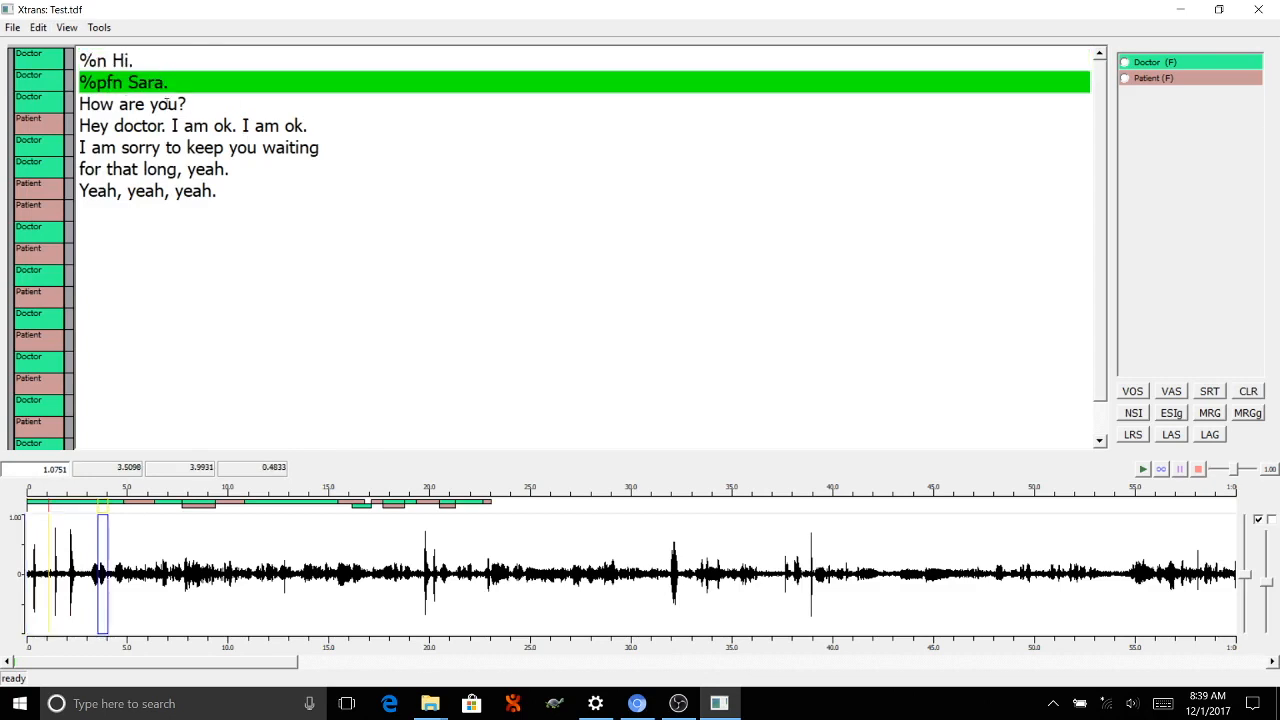
pyautogui.click(168, 106)
pyautogui.click(172, 126)
pyautogui.click(179, 148)
pyautogui.click(178, 169)
pyautogui.click(185, 192)
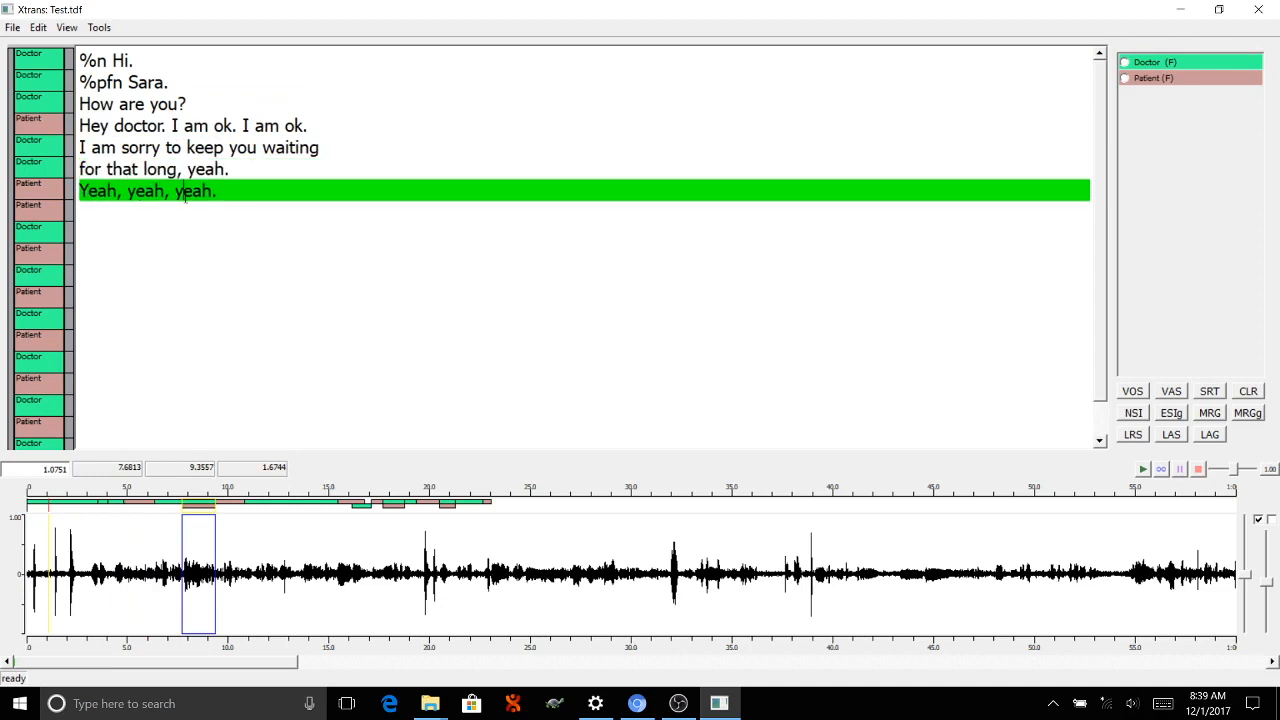
pyautogui.click(140, 62)
pyautogui.click(138, 84)
pyautogui.click(145, 104)
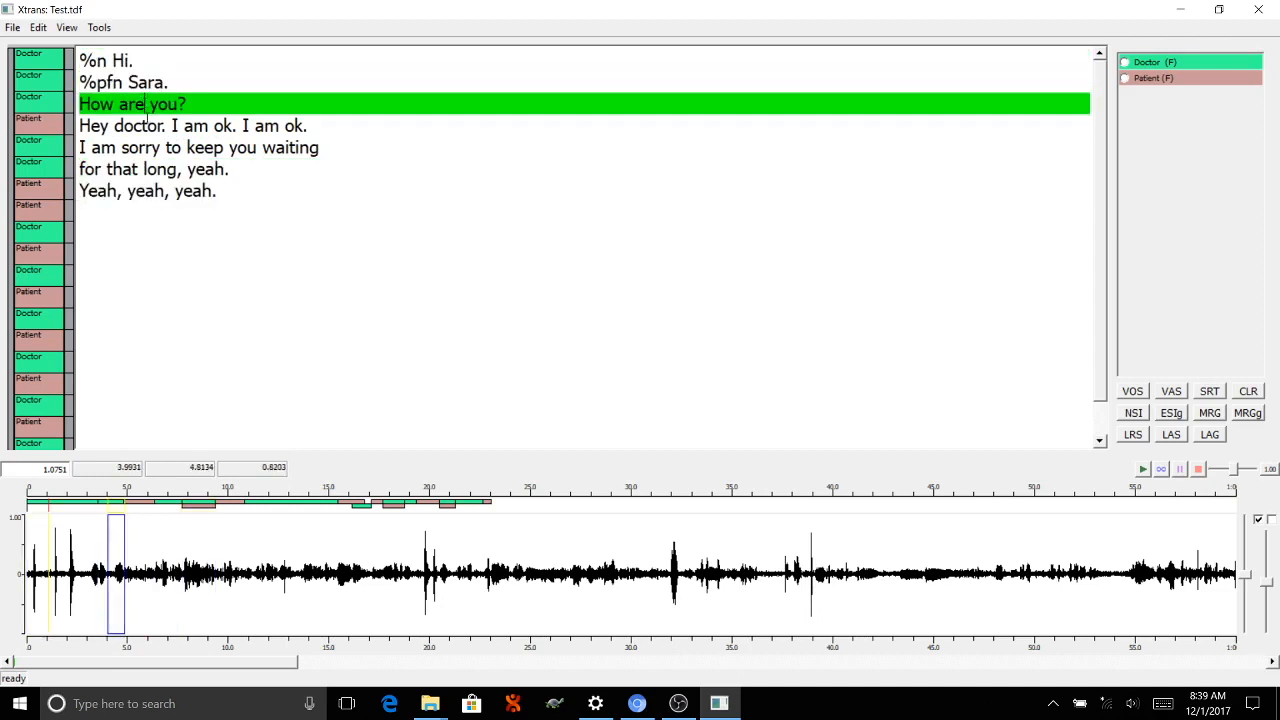
pyautogui.click(152, 126)
pyautogui.click(161, 148)
pyautogui.click(170, 169)
pyautogui.click(176, 190)
pyautogui.click(109, 232)
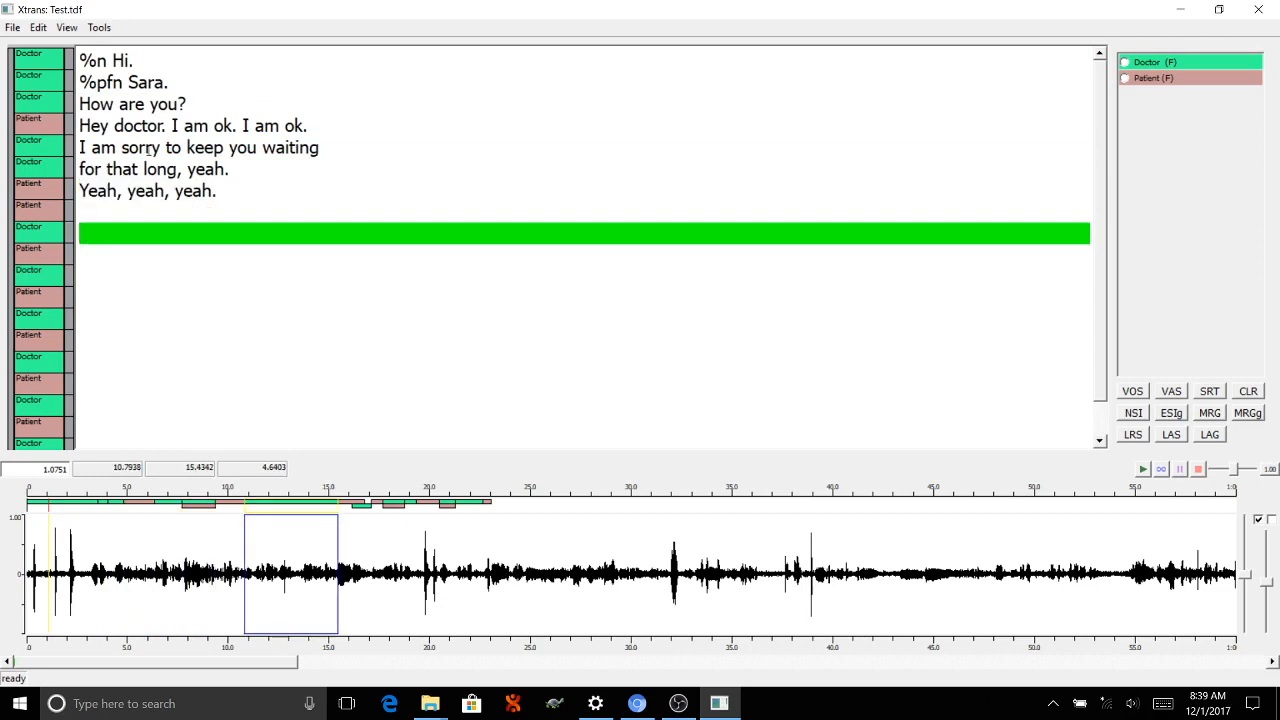
# Select the first three transcript lines in turn to compare them with their speaker labels
pyautogui.click(113, 61)
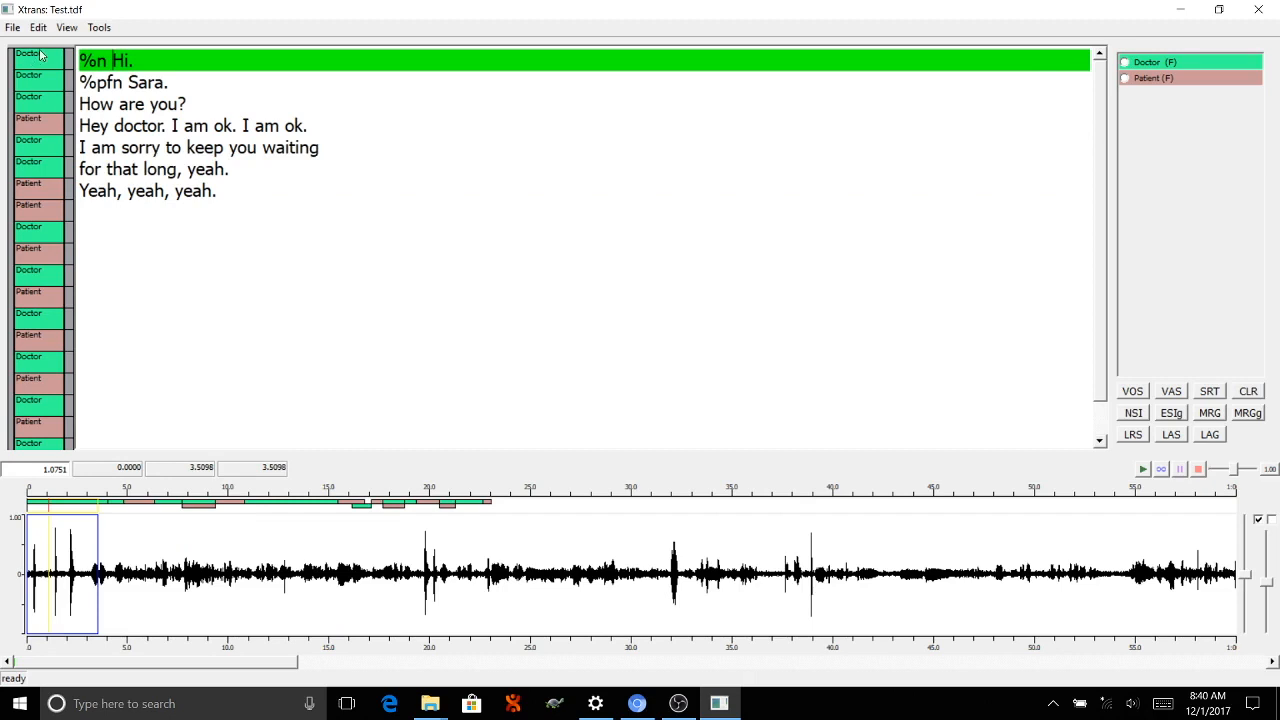
pyautogui.press('Down')
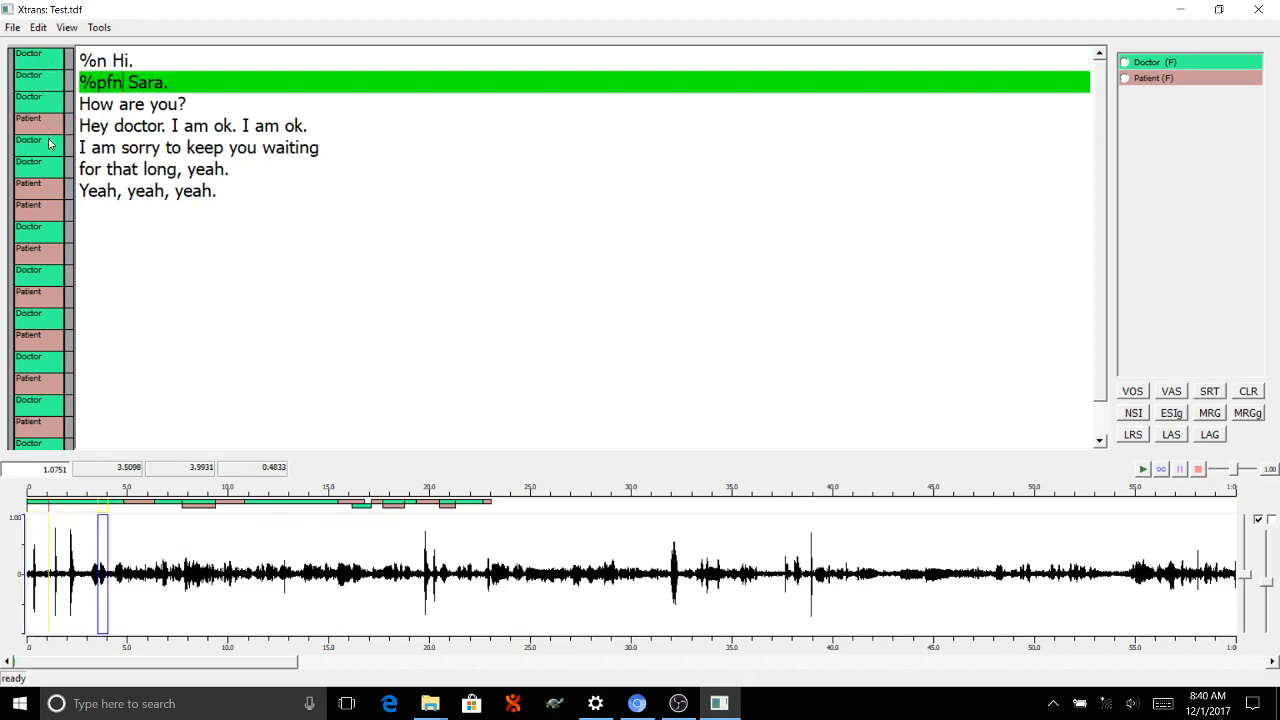
pyautogui.click(112, 108)
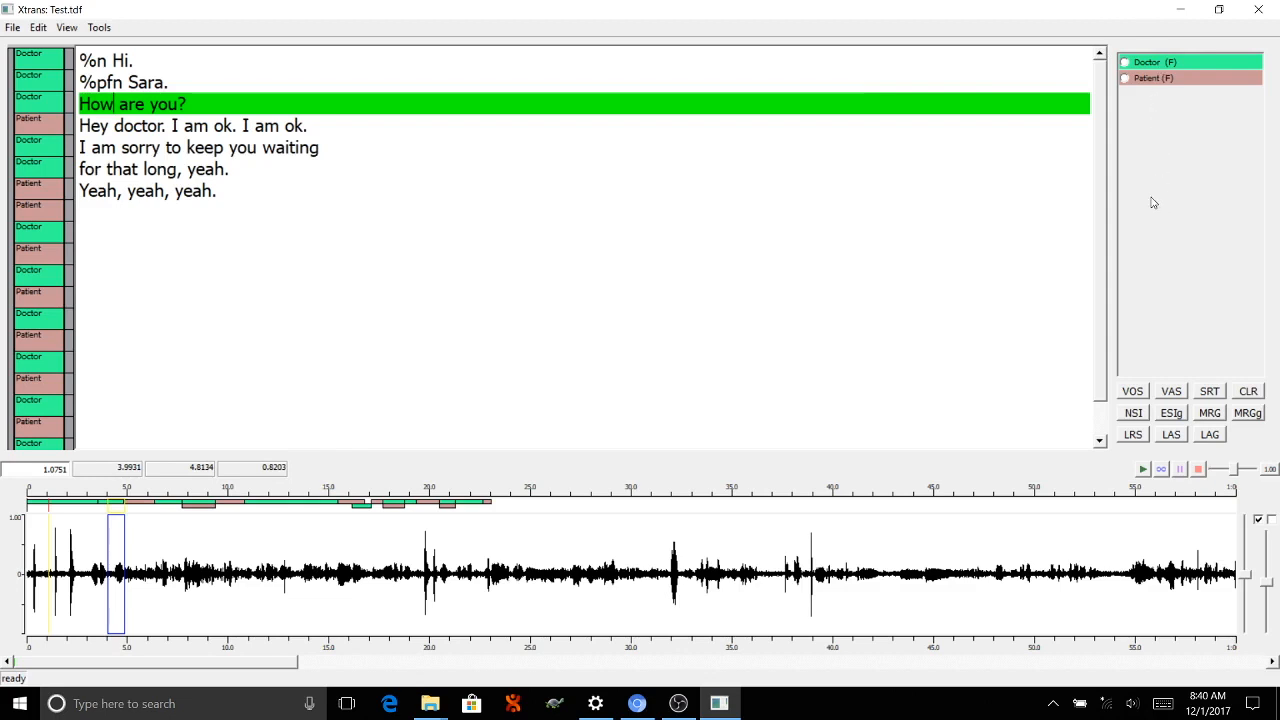
# Choose the Patient speaker and view only that speaker's segments in the transcript
pyautogui.click(1125, 63)
pyautogui.click(1125, 79)
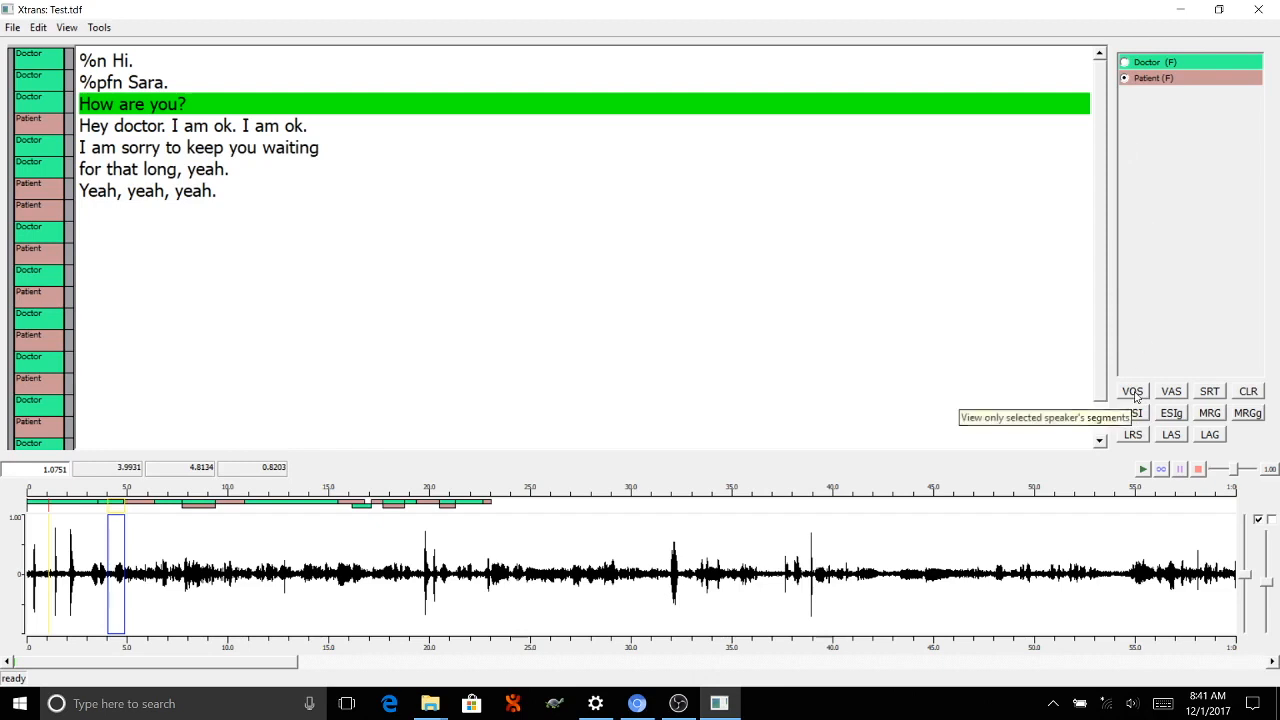
pyautogui.click(1134, 392)
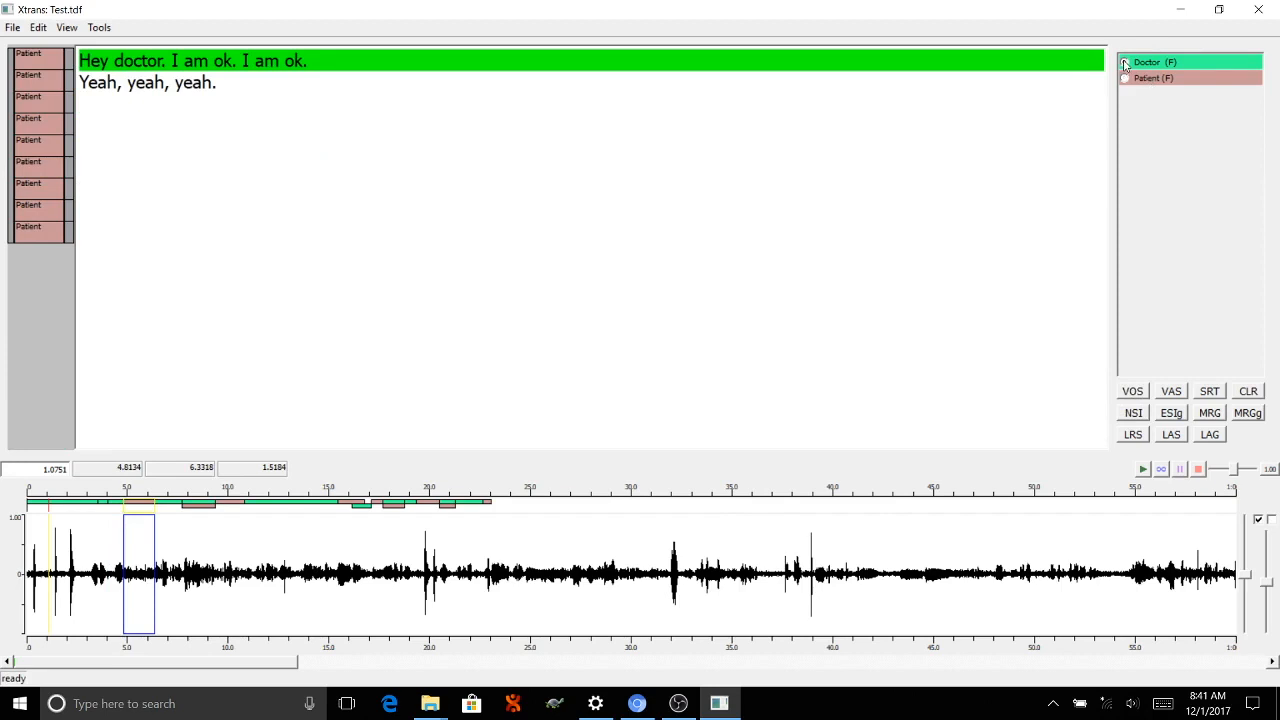
# View only the Doctor speaker's segments, and restore the view of all speakers' segments
pyautogui.click(1134, 394)
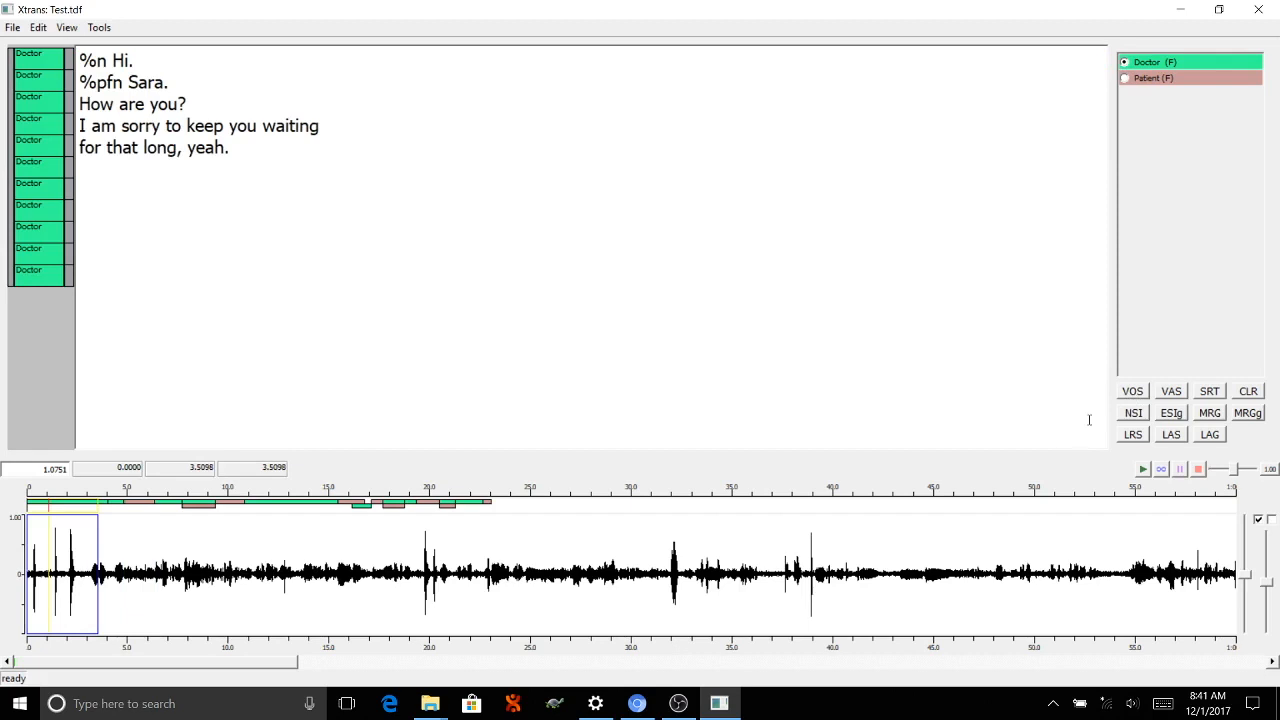
pyautogui.click(1172, 393)
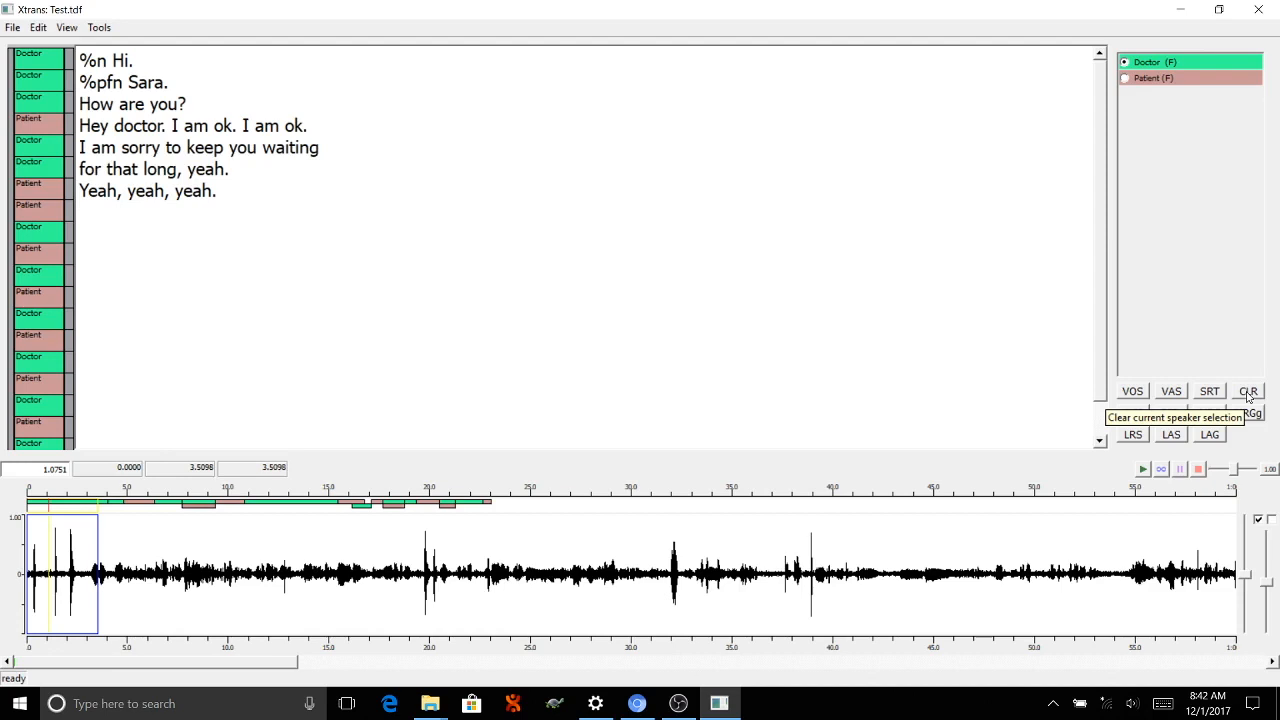
# Select the "Hey doctor. I am ok. I am ok." segment and clear the speaker selection after choosing Doctor and Patient
pyautogui.click(1125, 79)
pyautogui.click(1125, 63)
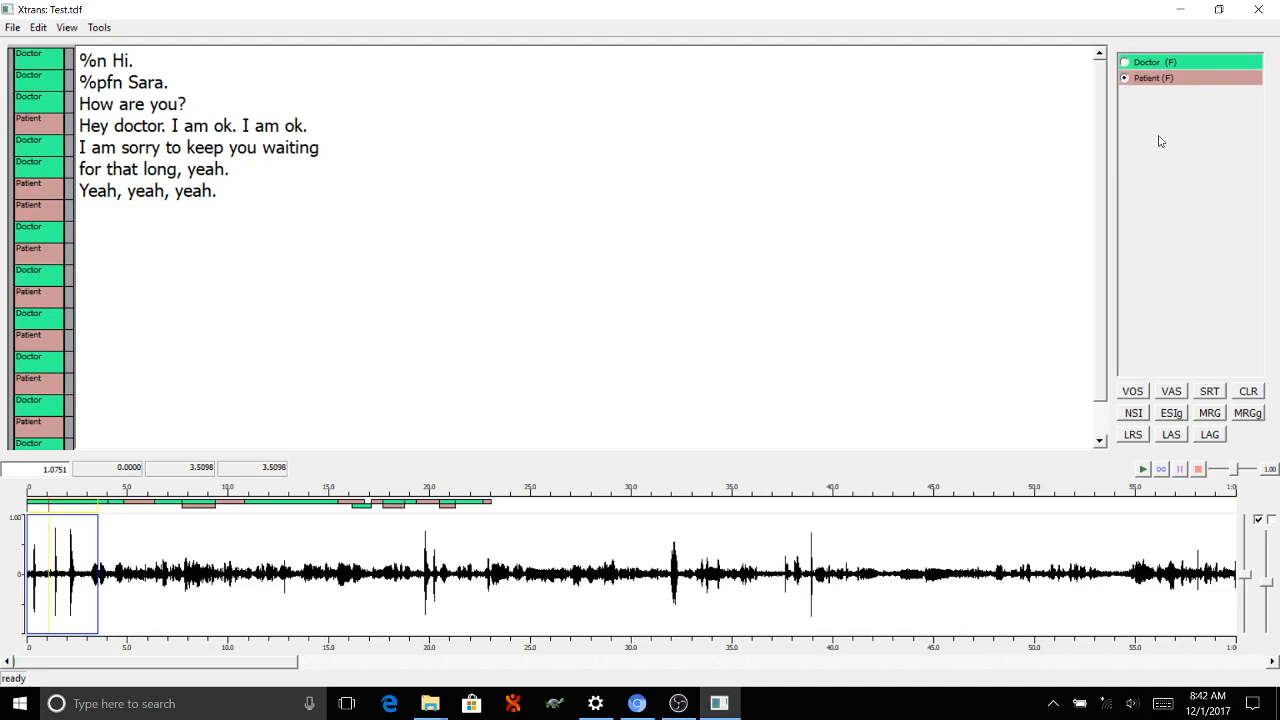
pyautogui.click(885, 134)
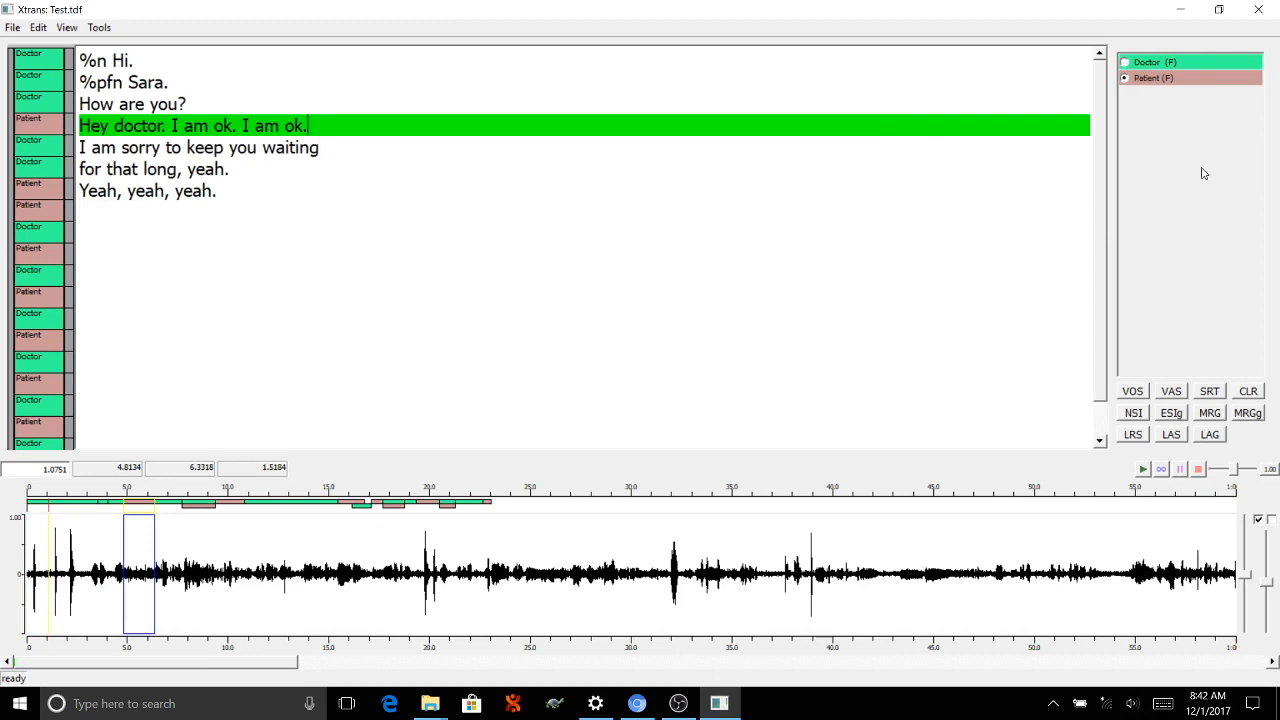
pyautogui.click(1125, 62)
pyautogui.click(1248, 390)
pyautogui.click(1126, 80)
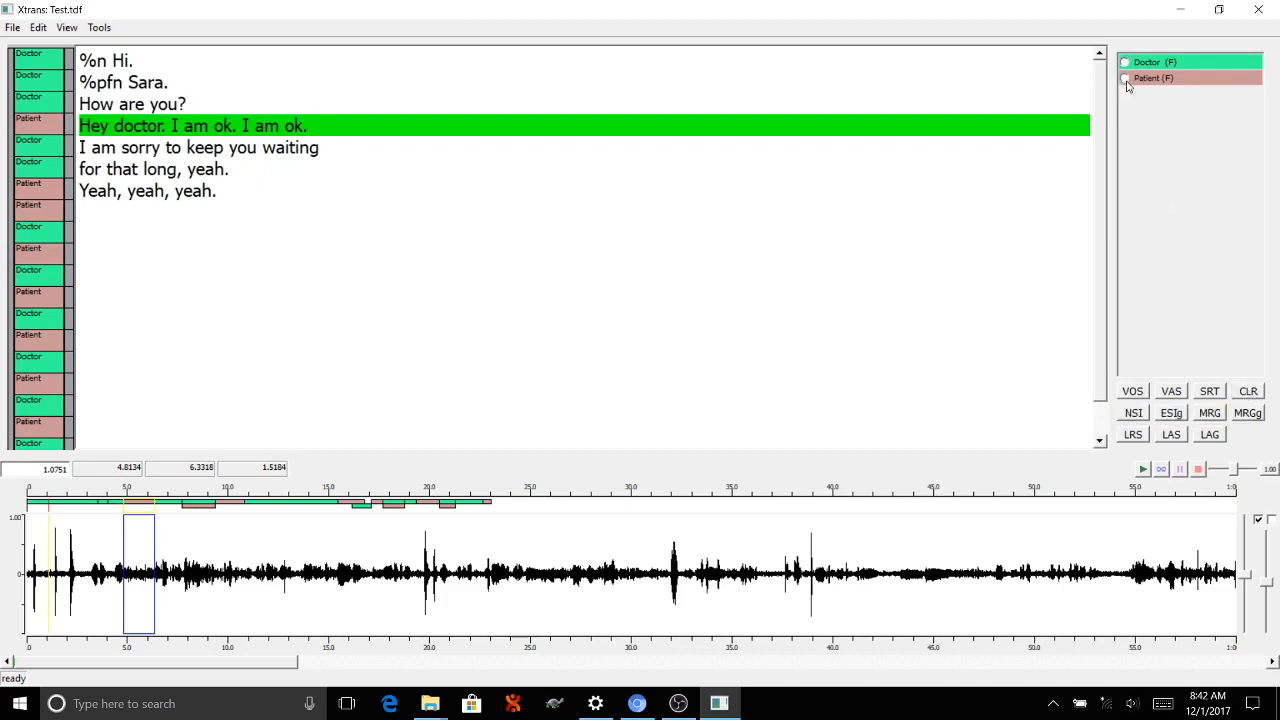
pyautogui.click(1251, 392)
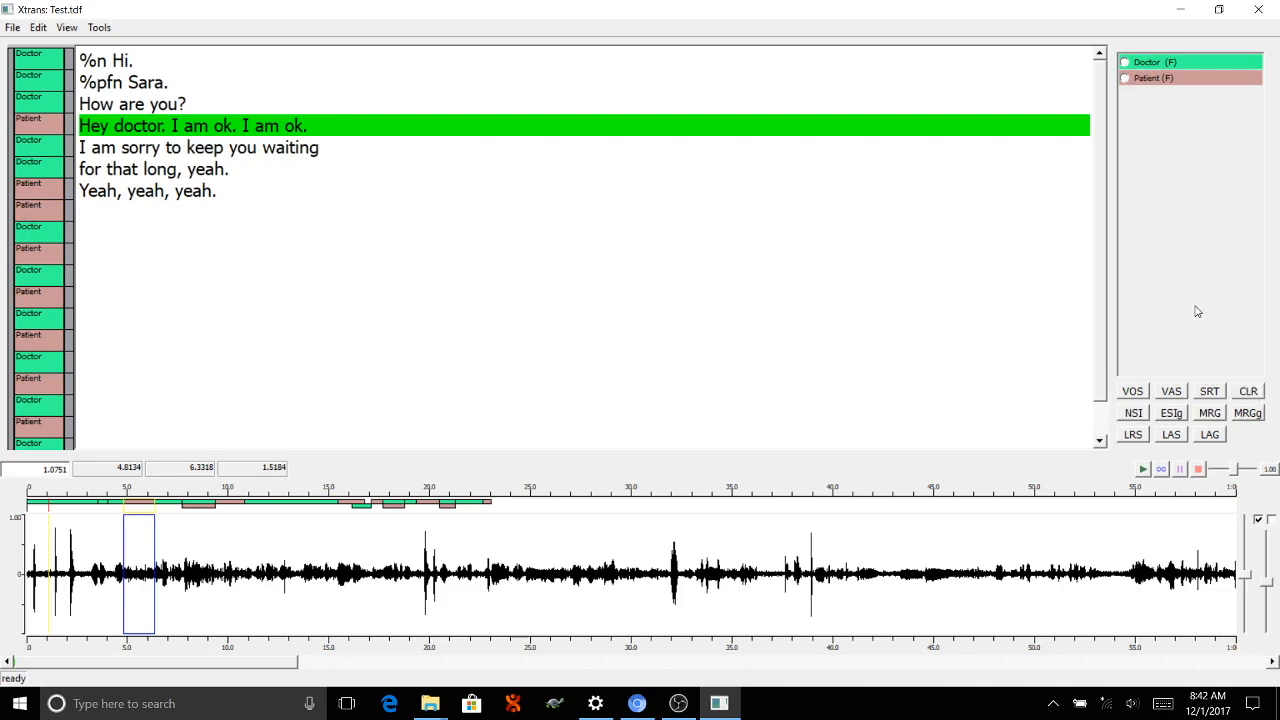
# View the selected segment's speaker ID settings without changing them, and select about 10.2 s of the waveform starting near 29.8 s
pyautogui.click(1133, 415)
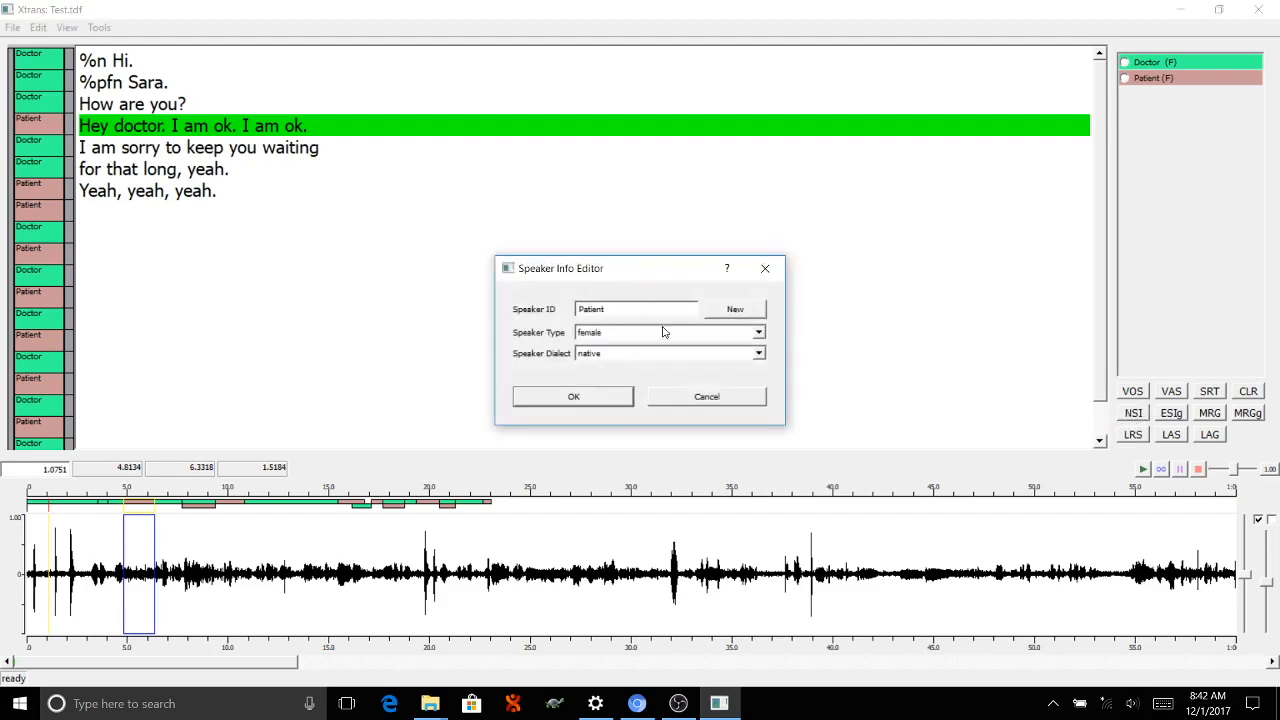
pyautogui.click(765, 268)
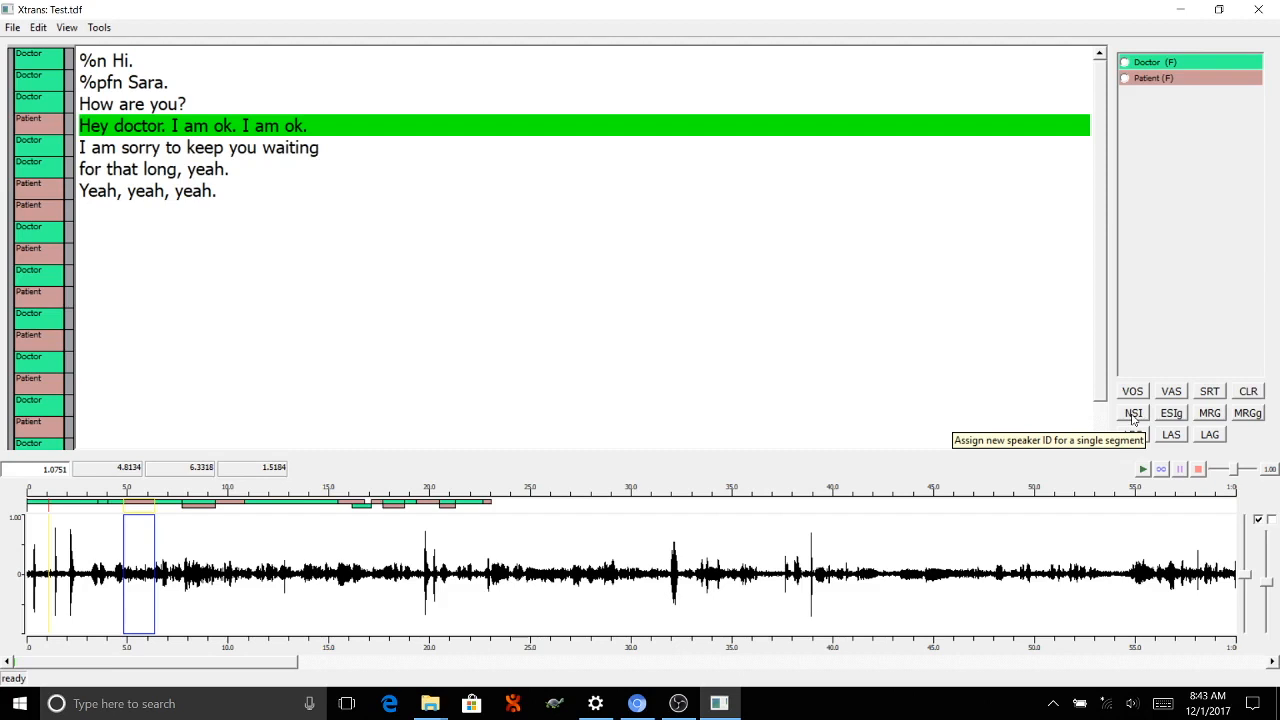
pyautogui.moveTo(627, 540); pyautogui.dragTo(832, 541)
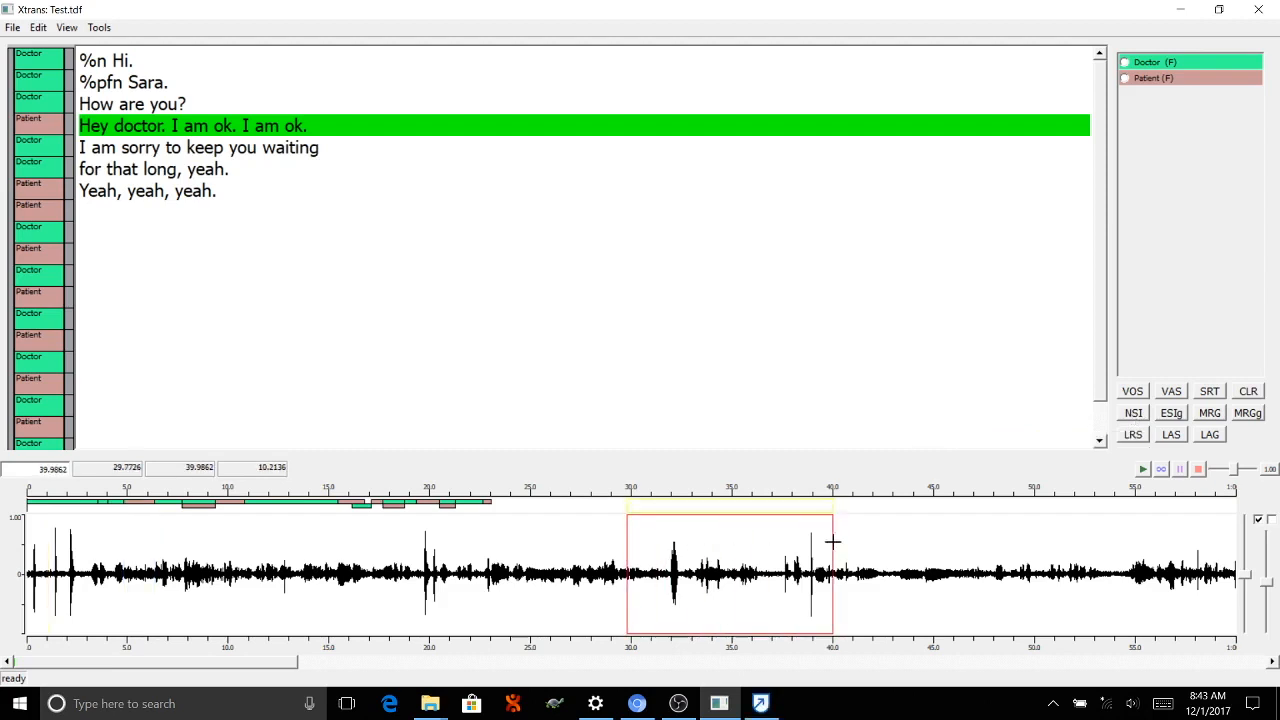
# Choose the Doctor speaker and set its speaker type to male and its dialect to other
pyautogui.click(982, 96)
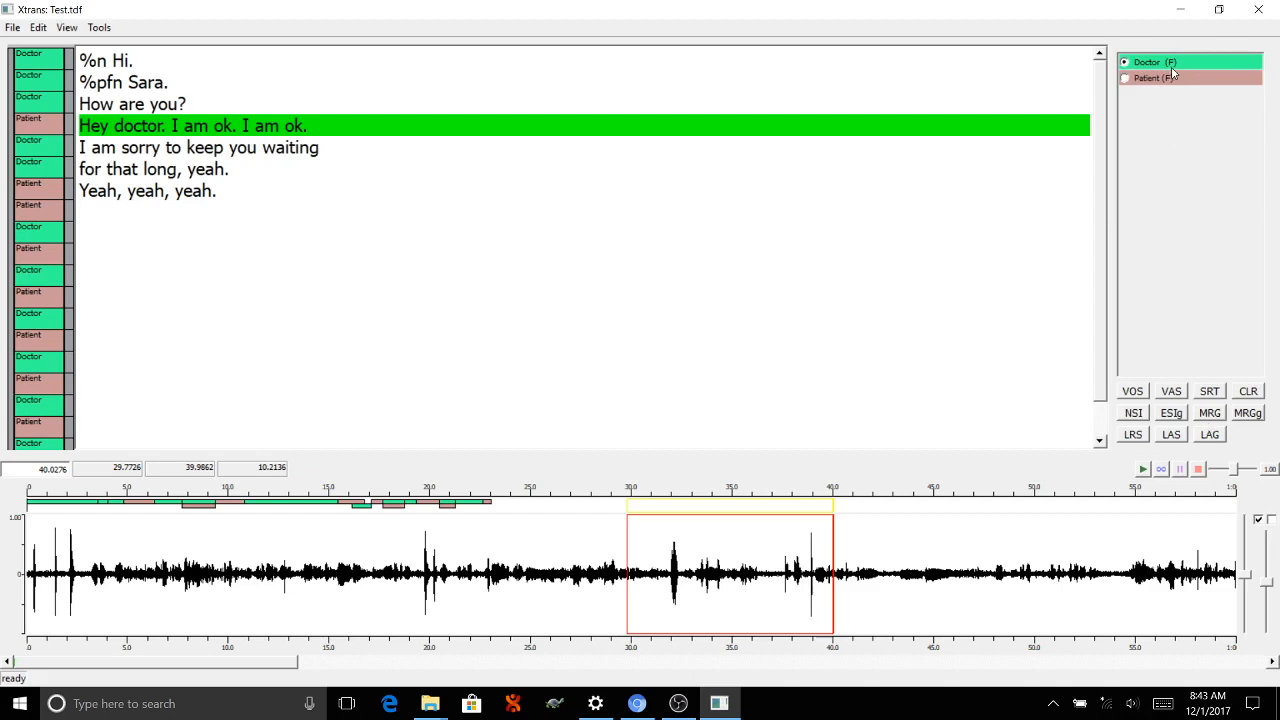
pyautogui.click(1171, 417)
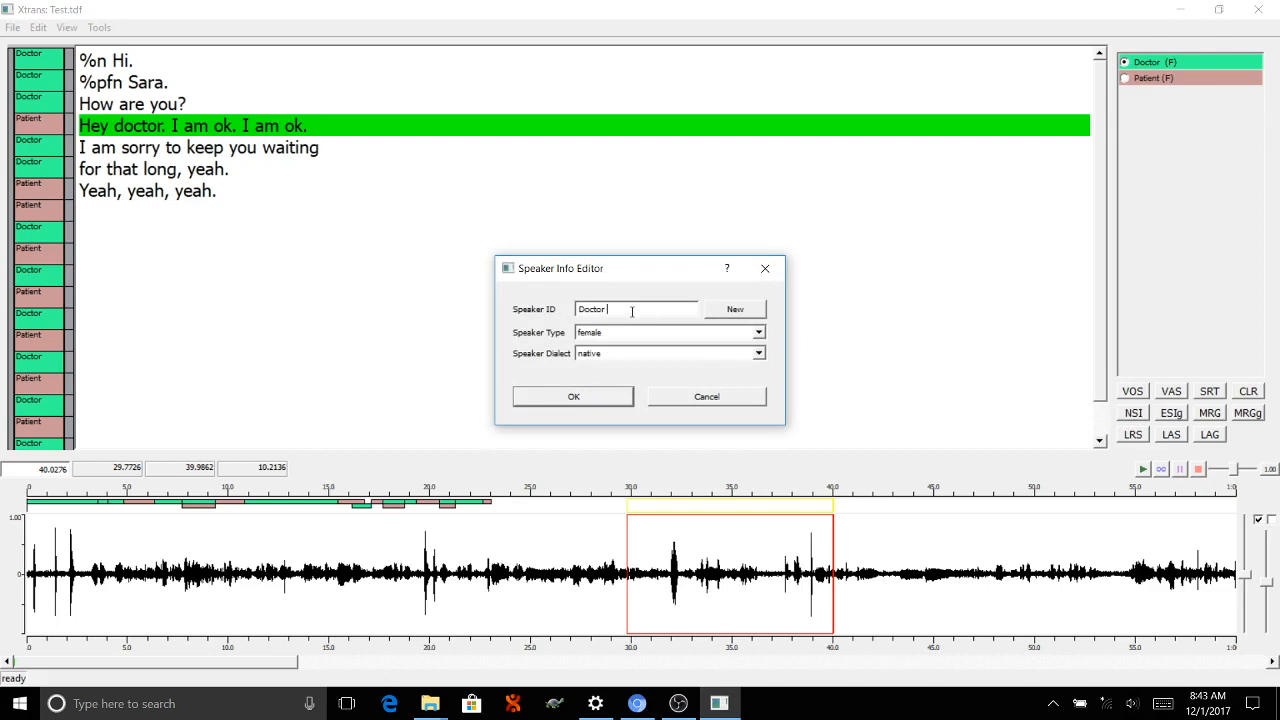
pyautogui.click(627, 333)
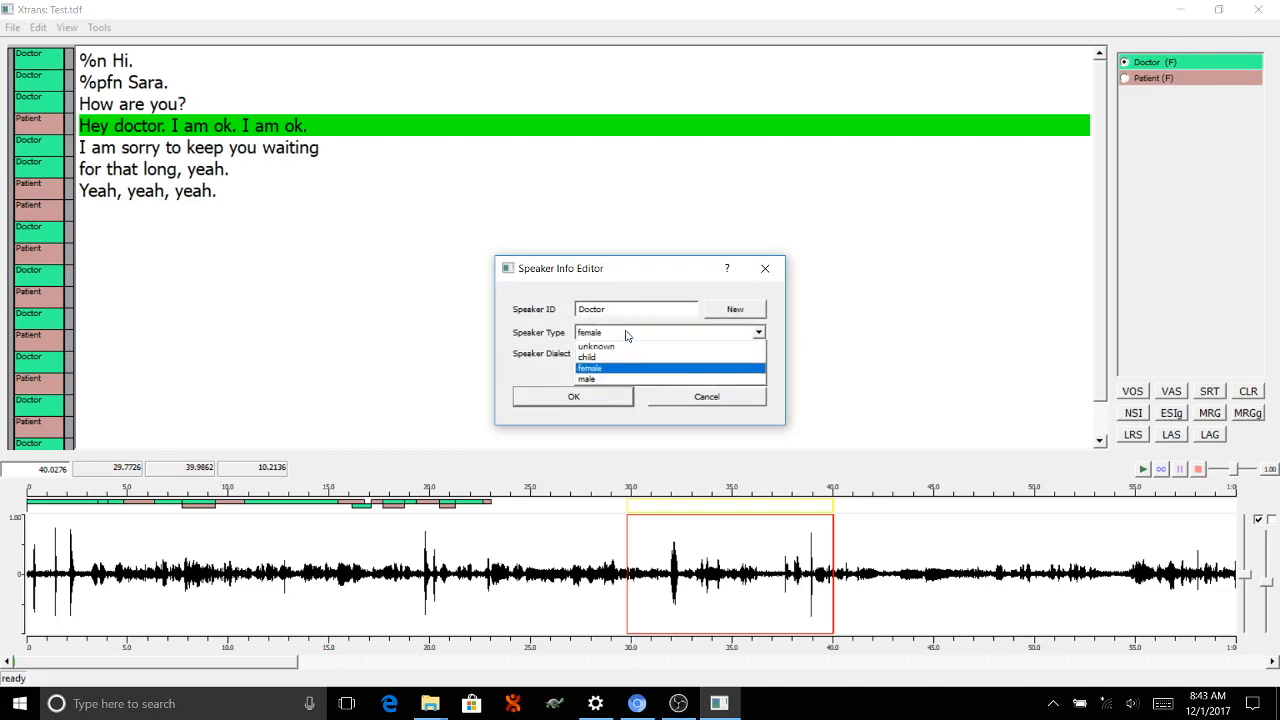
pyautogui.click(622, 381)
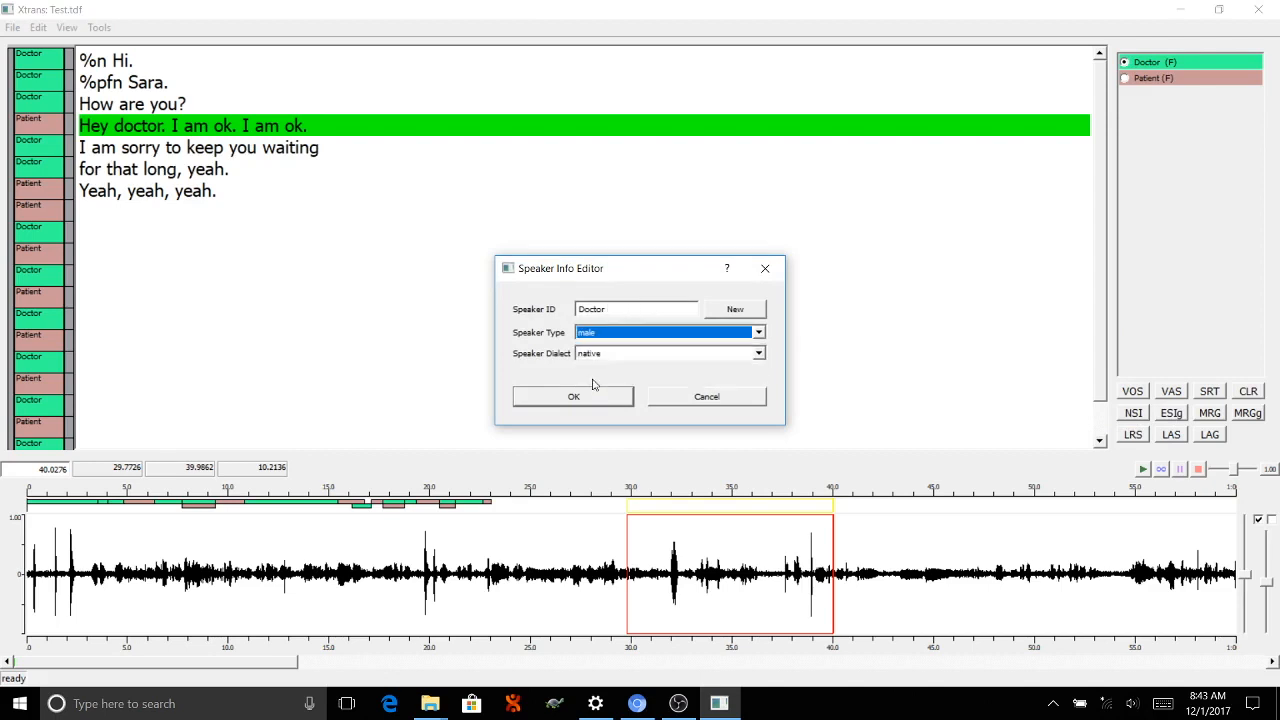
pyautogui.click(615, 357)
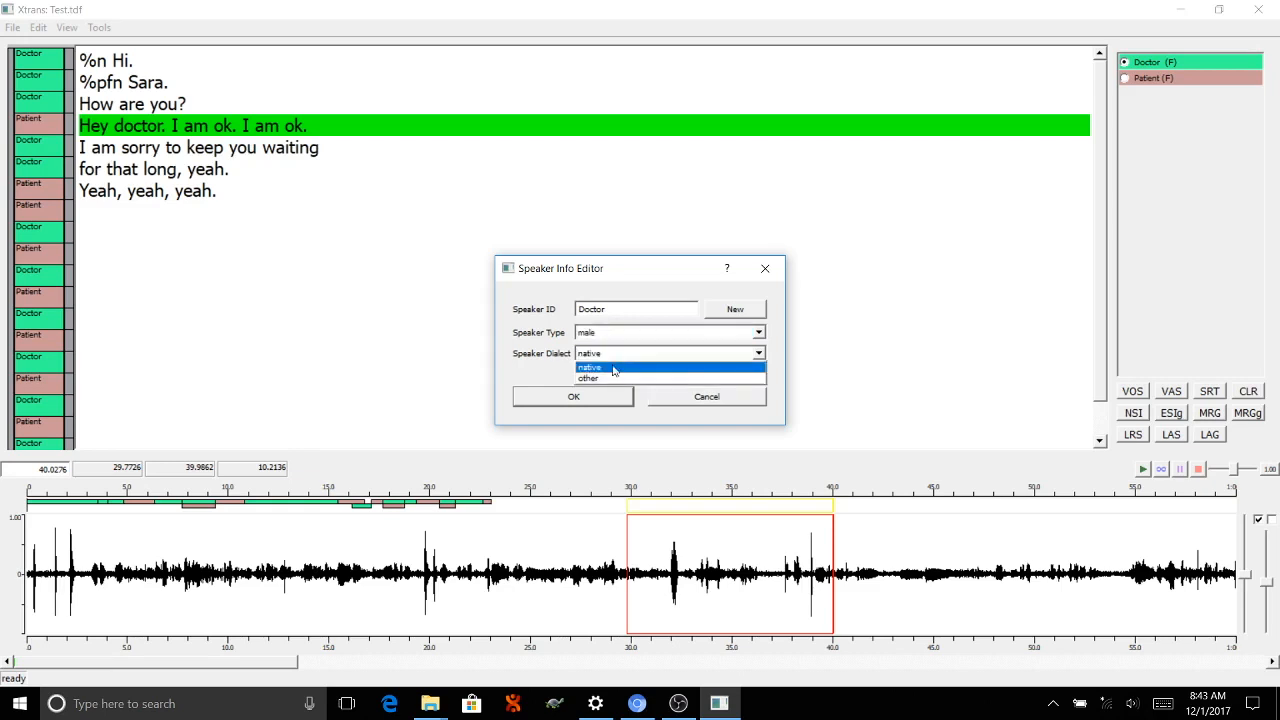
pyautogui.click(597, 381)
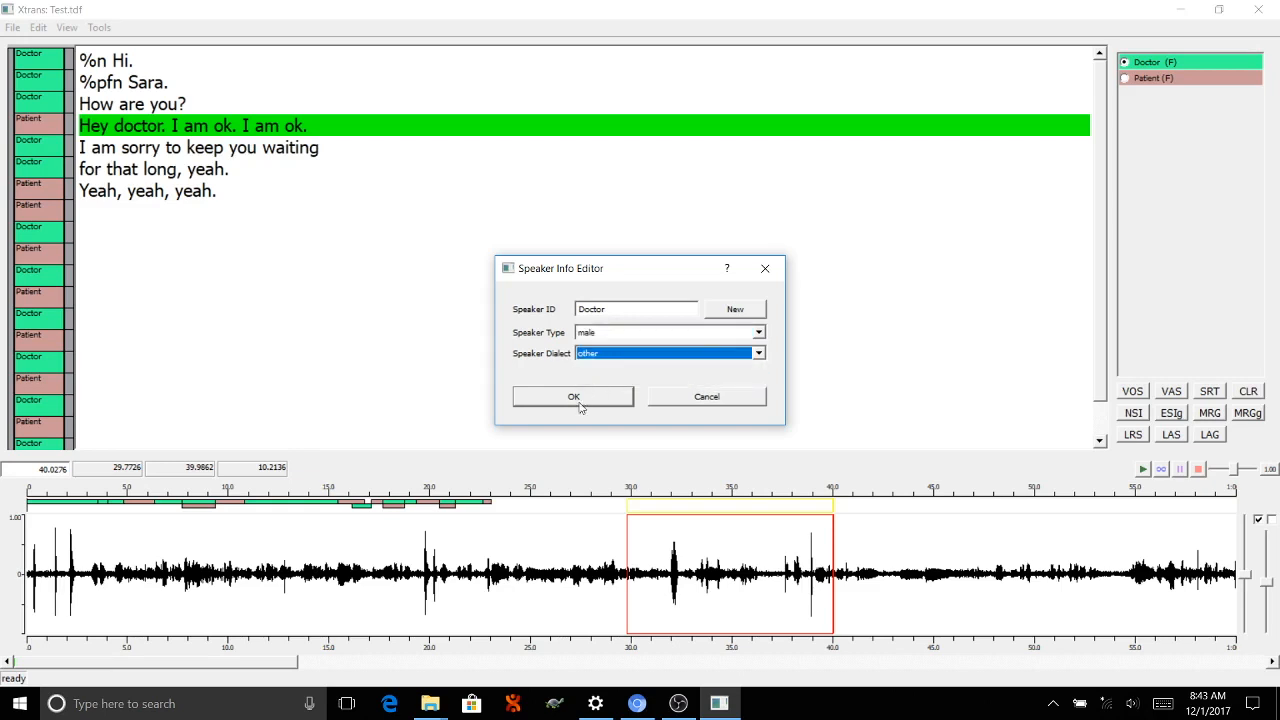
pyautogui.click(573, 397)
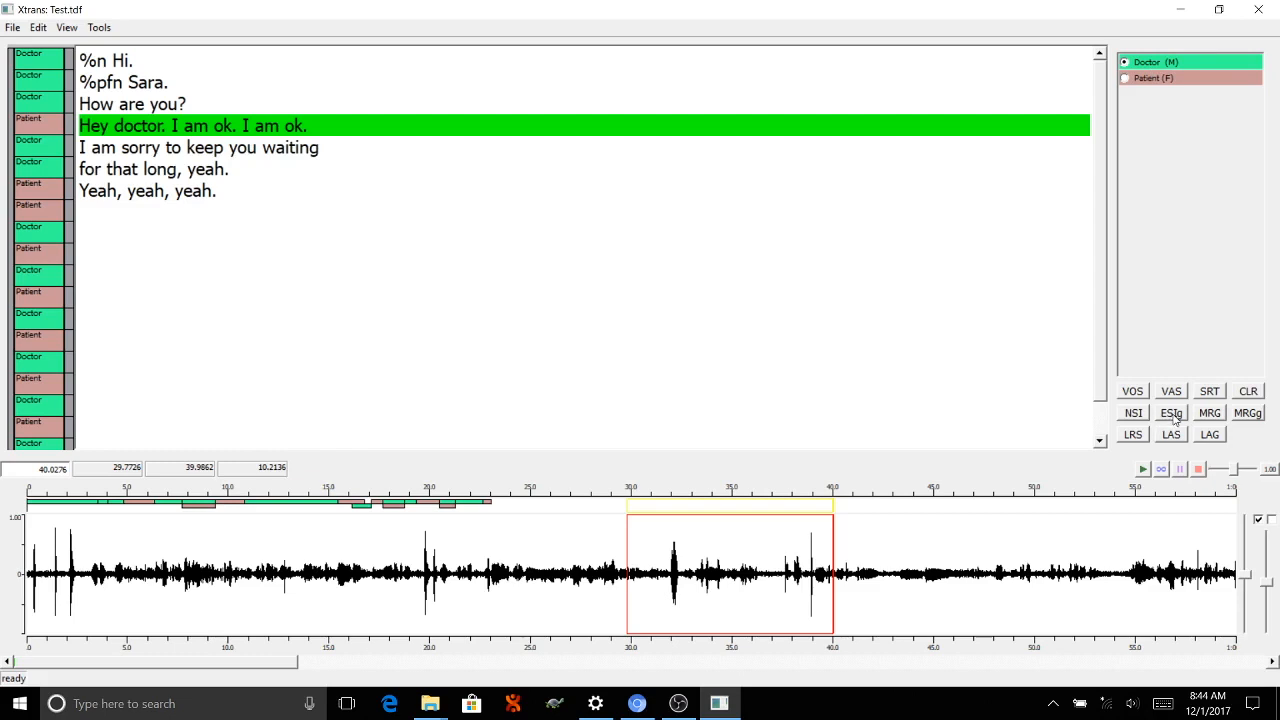
# Choose the Patient speaker and reattribute the second transcript segment from Doctor to Patient
pyautogui.click(1124, 78)
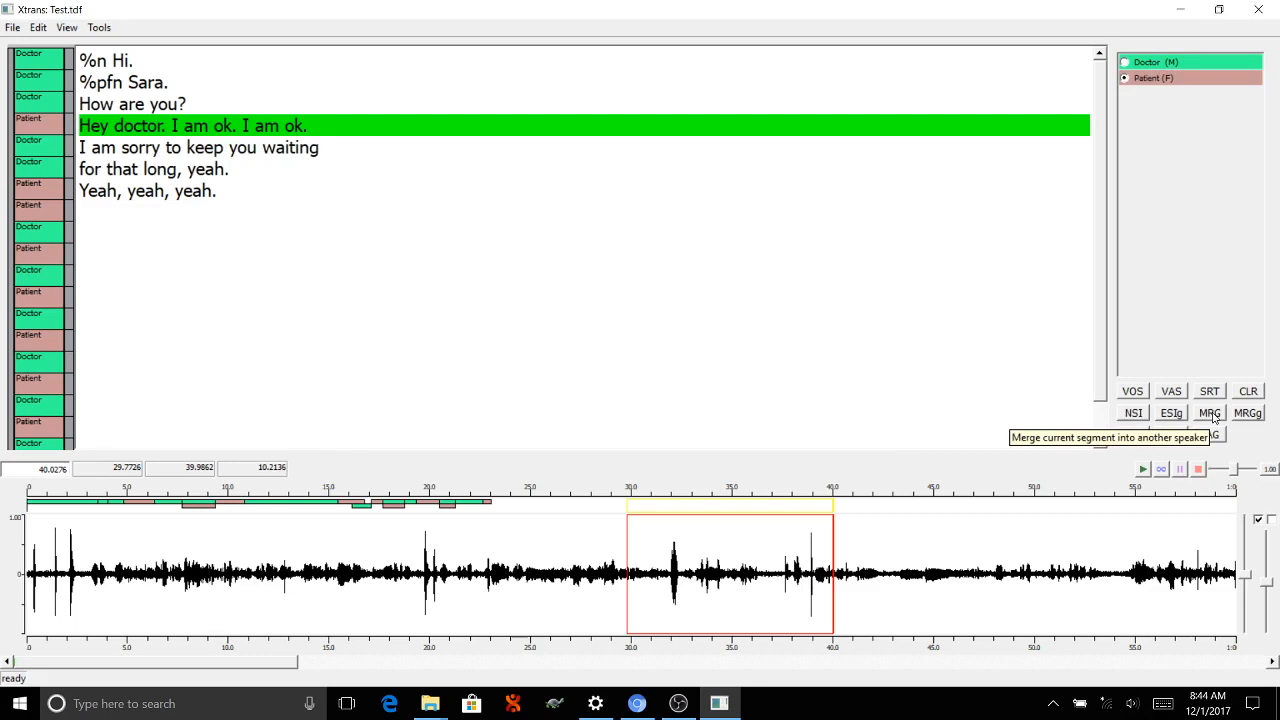
pyautogui.click(100, 82)
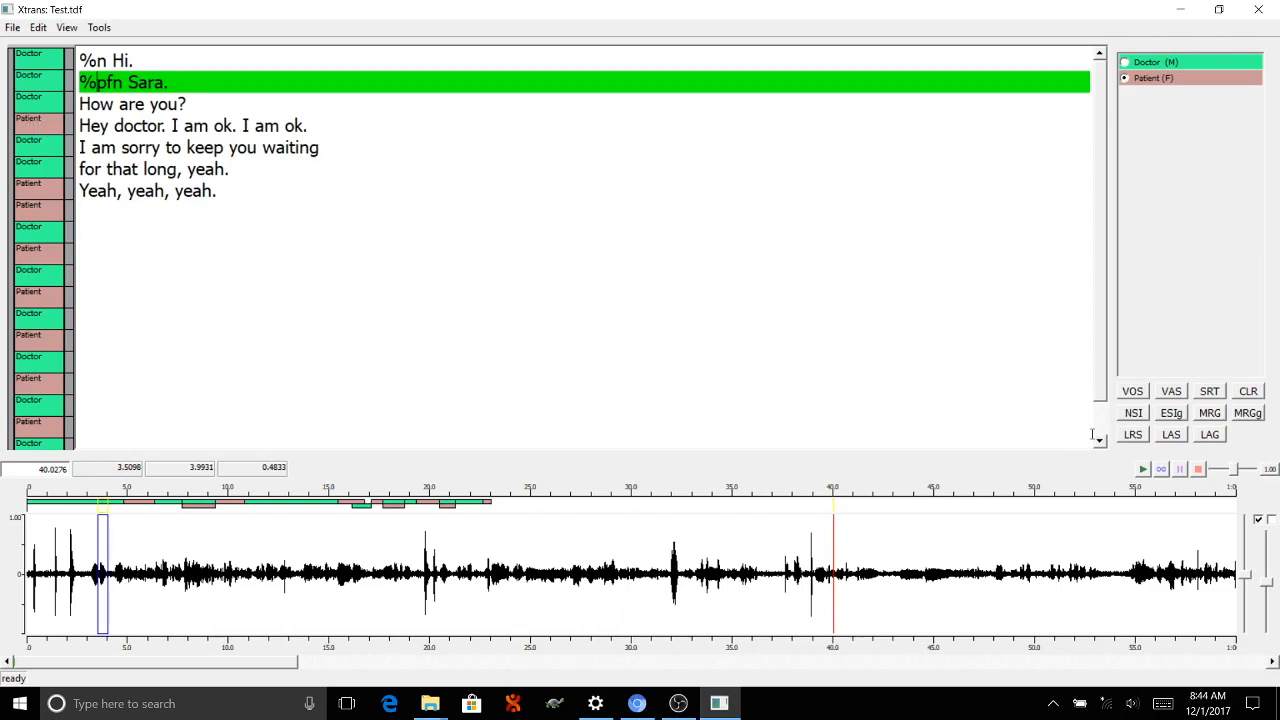
pyautogui.click(1210, 413)
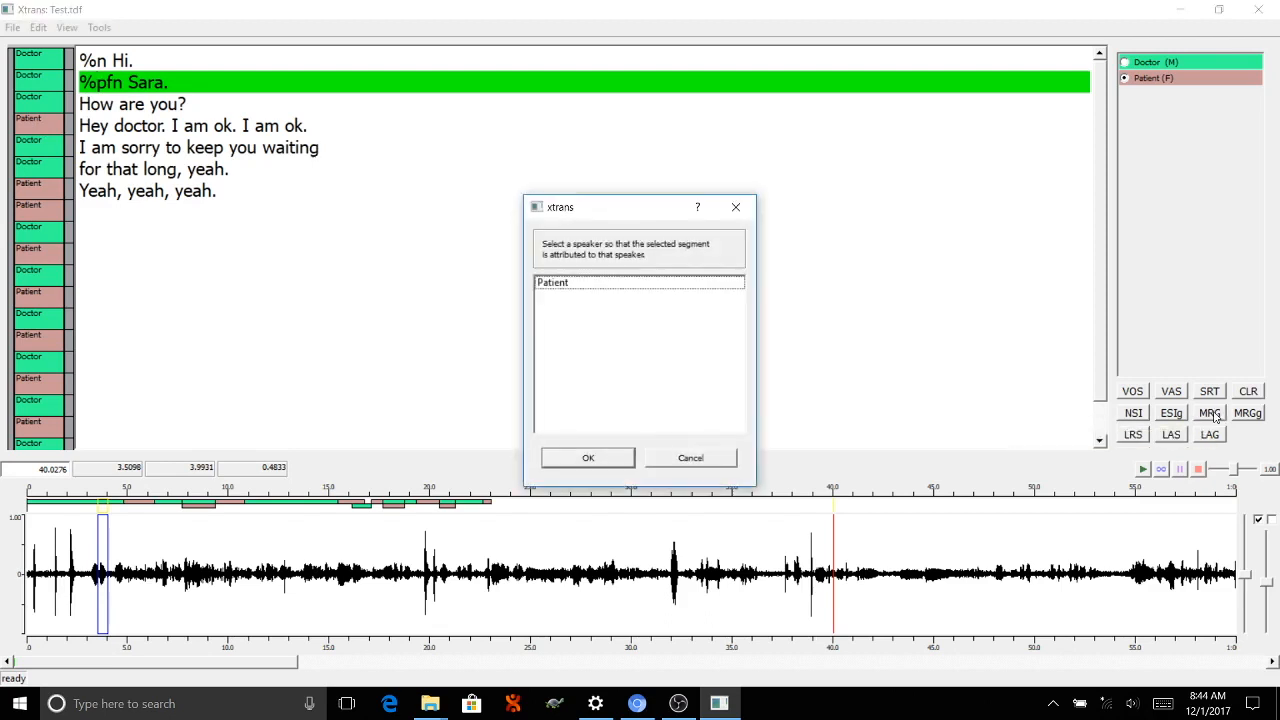
pyautogui.click(564, 284)
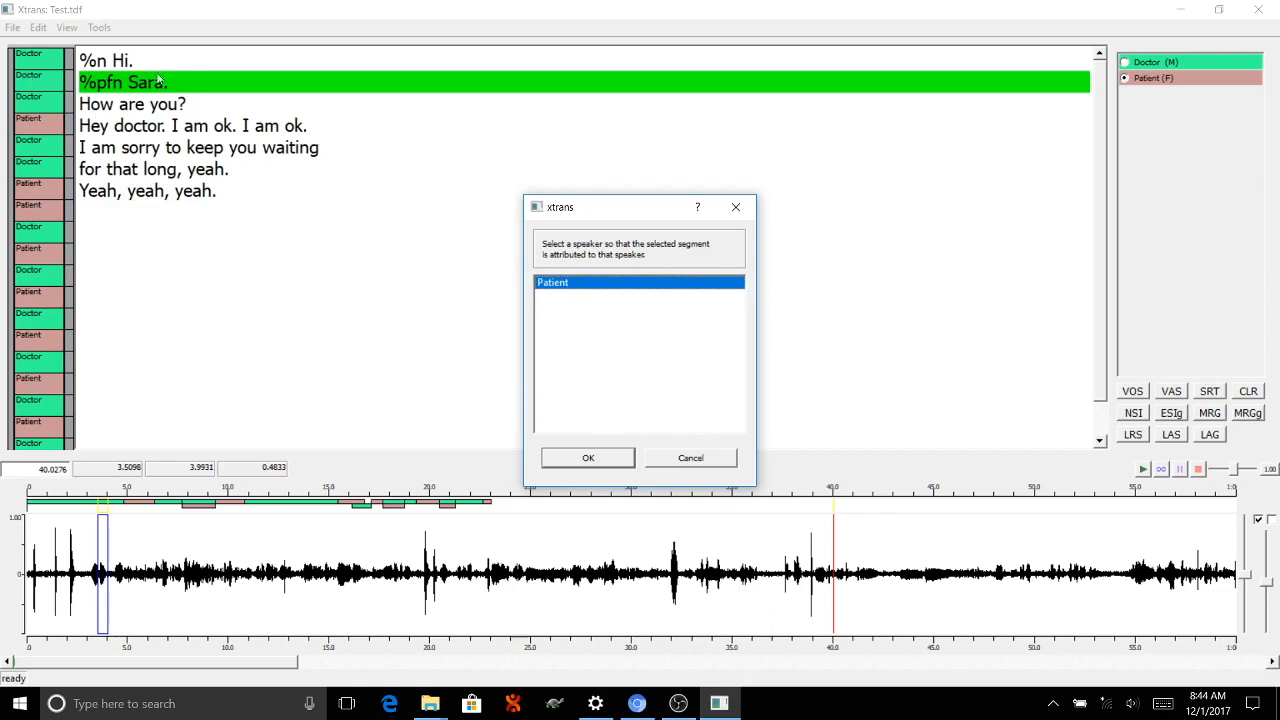
pyautogui.click(600, 458)
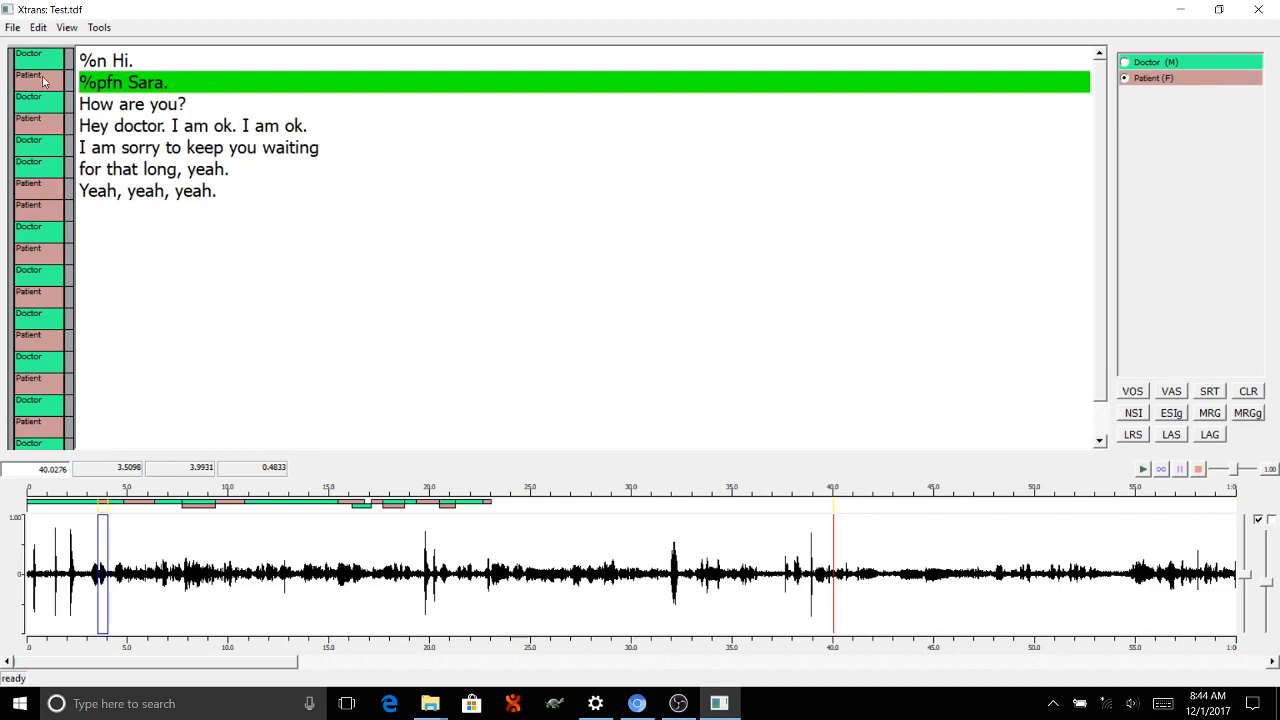
# Merge the second transcript segment back into the Doctor speaker
pyautogui.click(1214, 416)
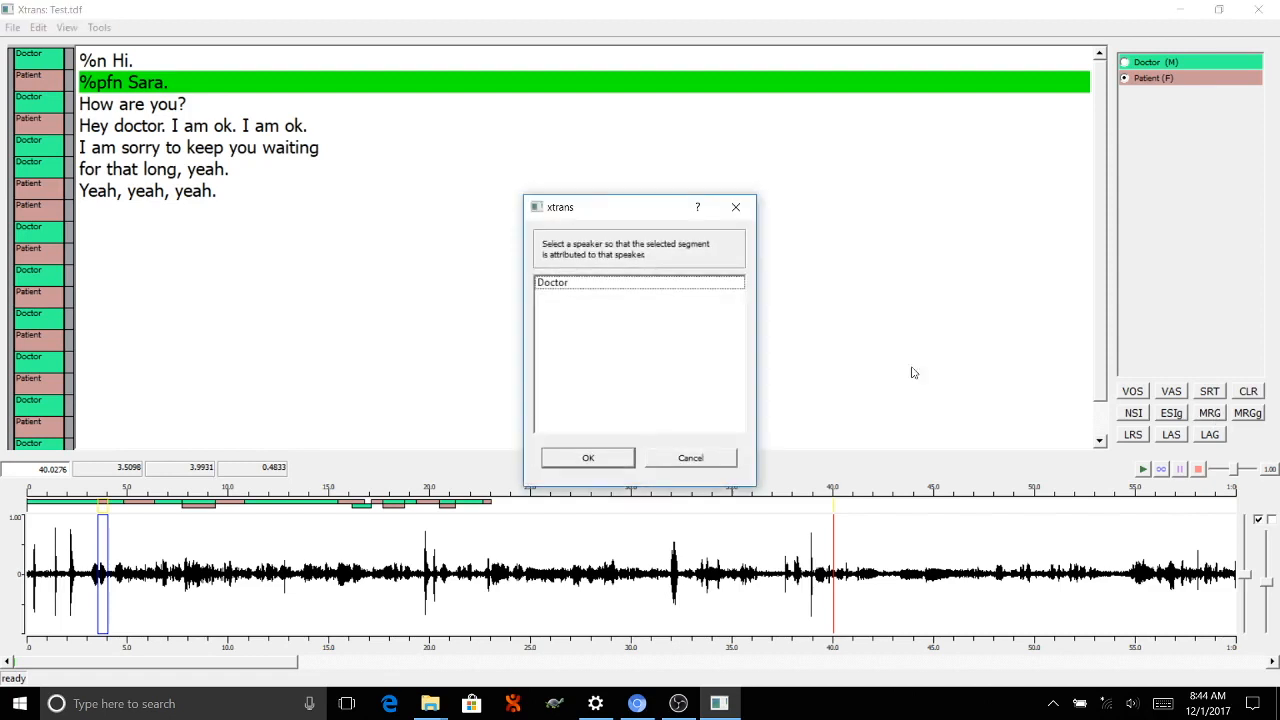
pyautogui.click(591, 286)
pyautogui.click(603, 457)
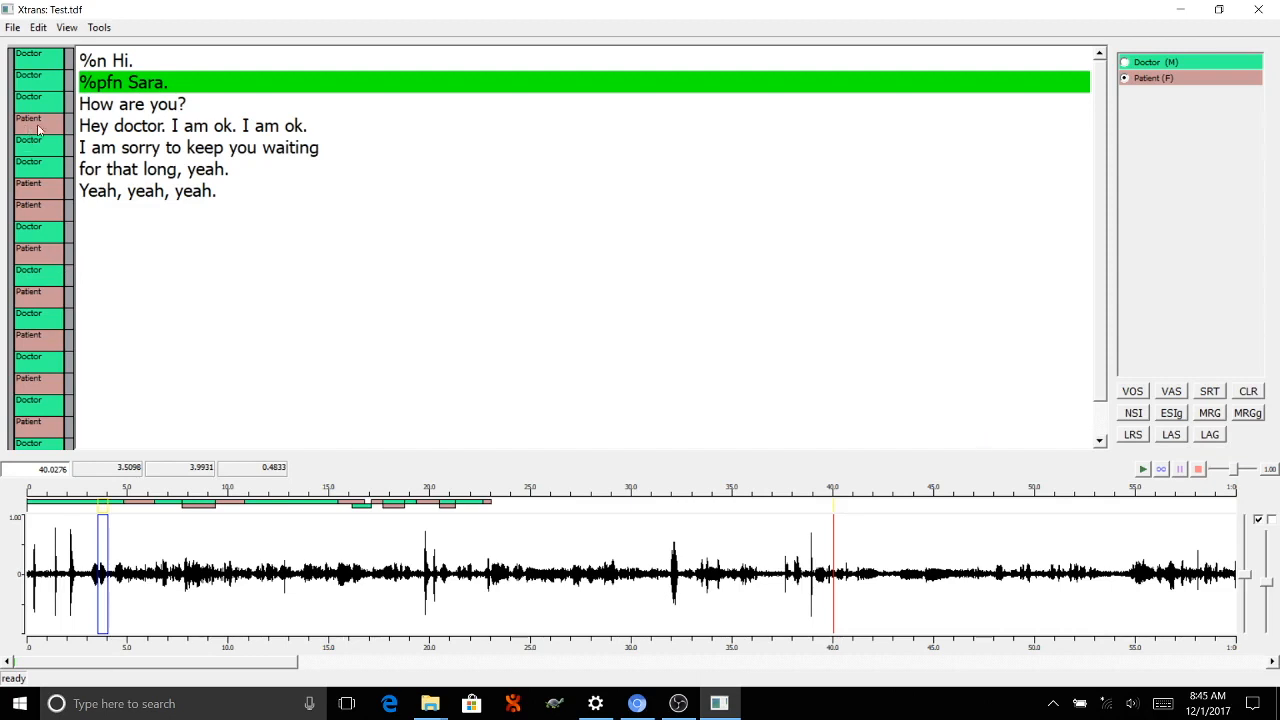
# Try a group merge into Doctor with the "Hey doctor. I am ok. I am ok." segment selected, and cancel without applying it
pyautogui.click(1253, 417)
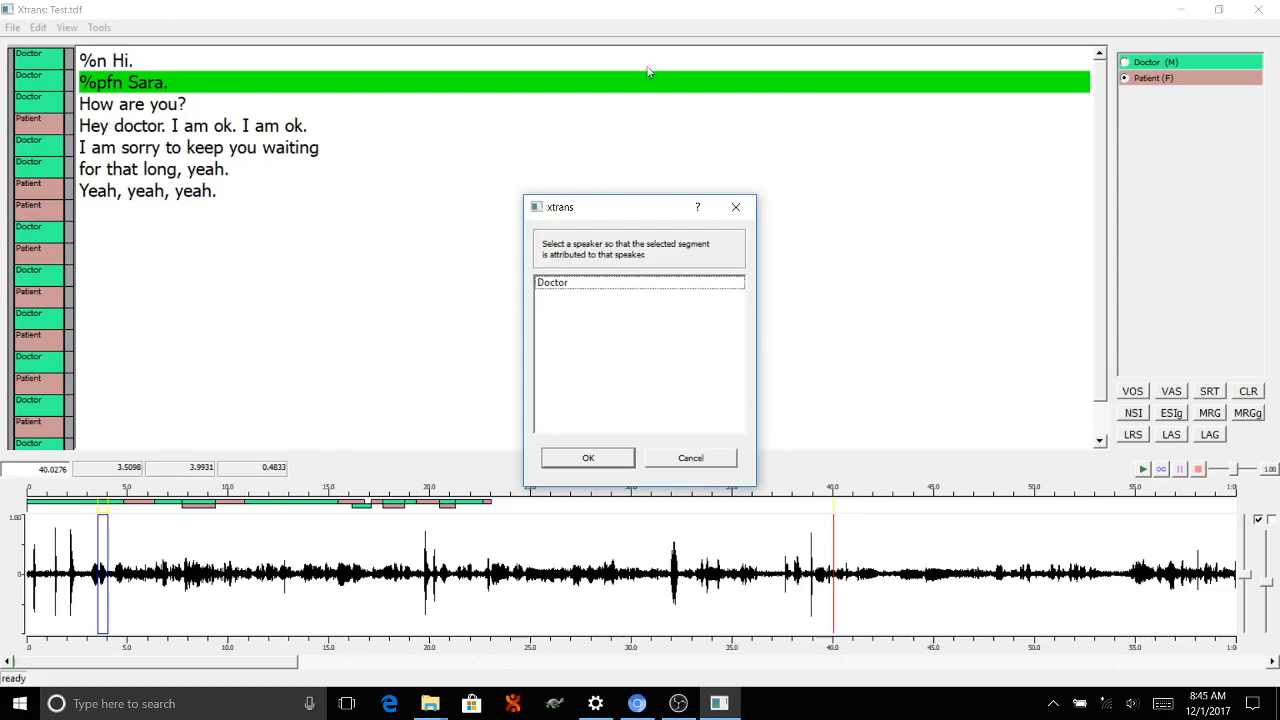
pyautogui.click(738, 206)
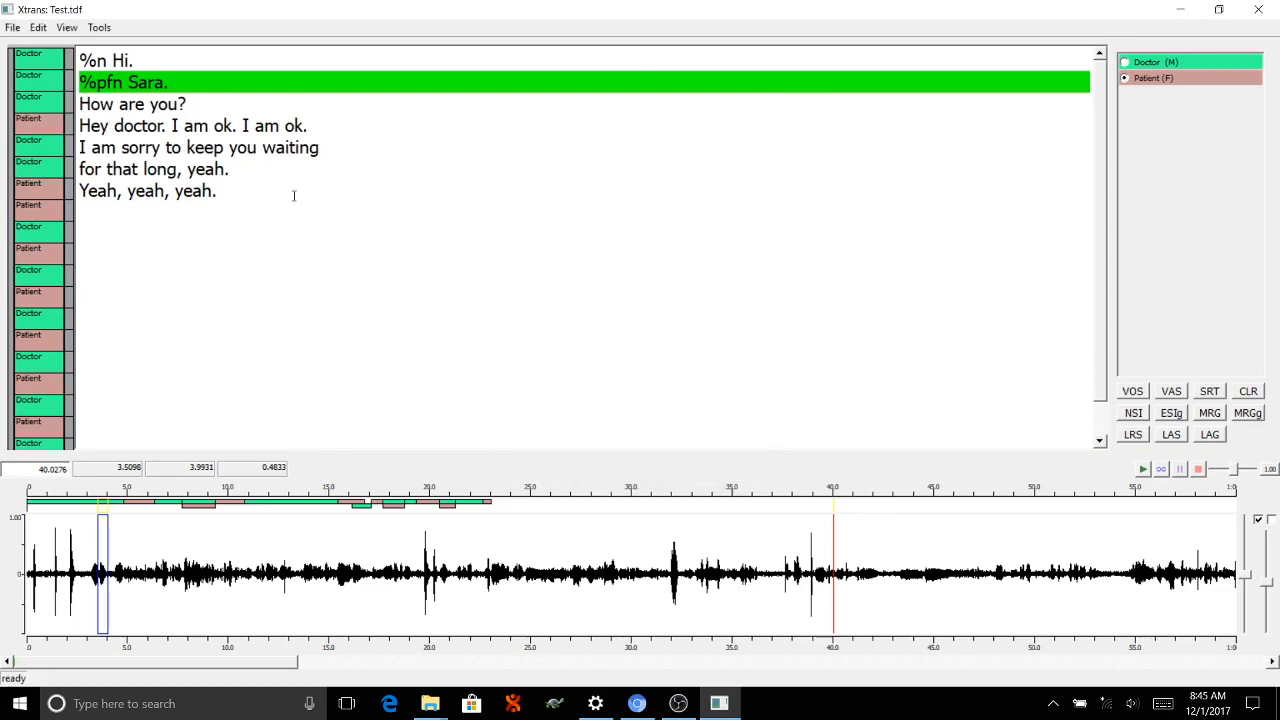
pyautogui.click(91, 127)
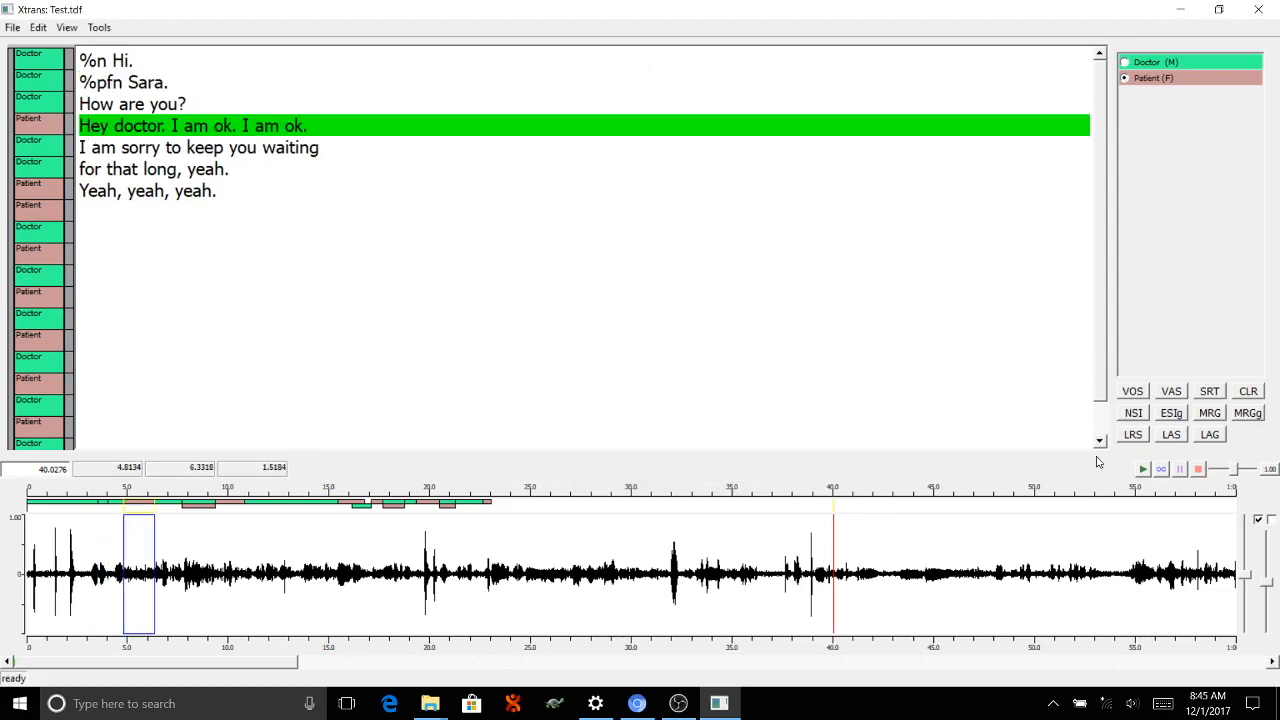
pyautogui.click(1247, 413)
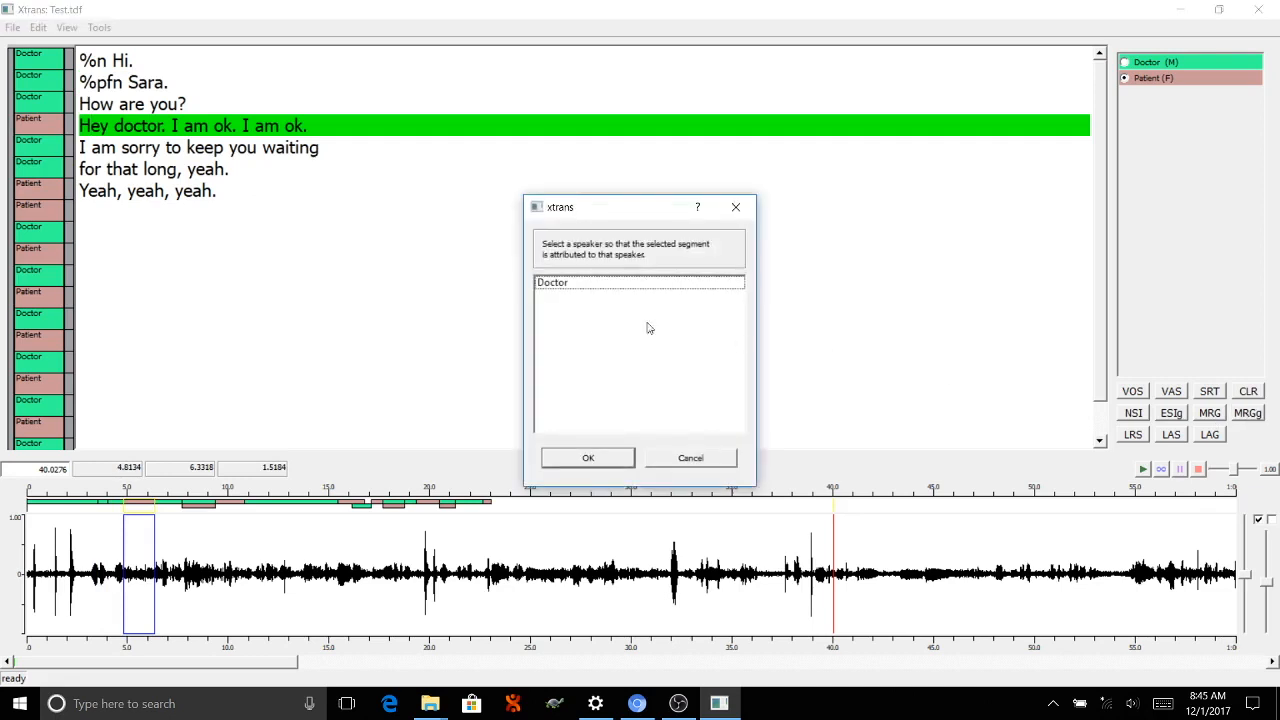
pyautogui.click(549, 284)
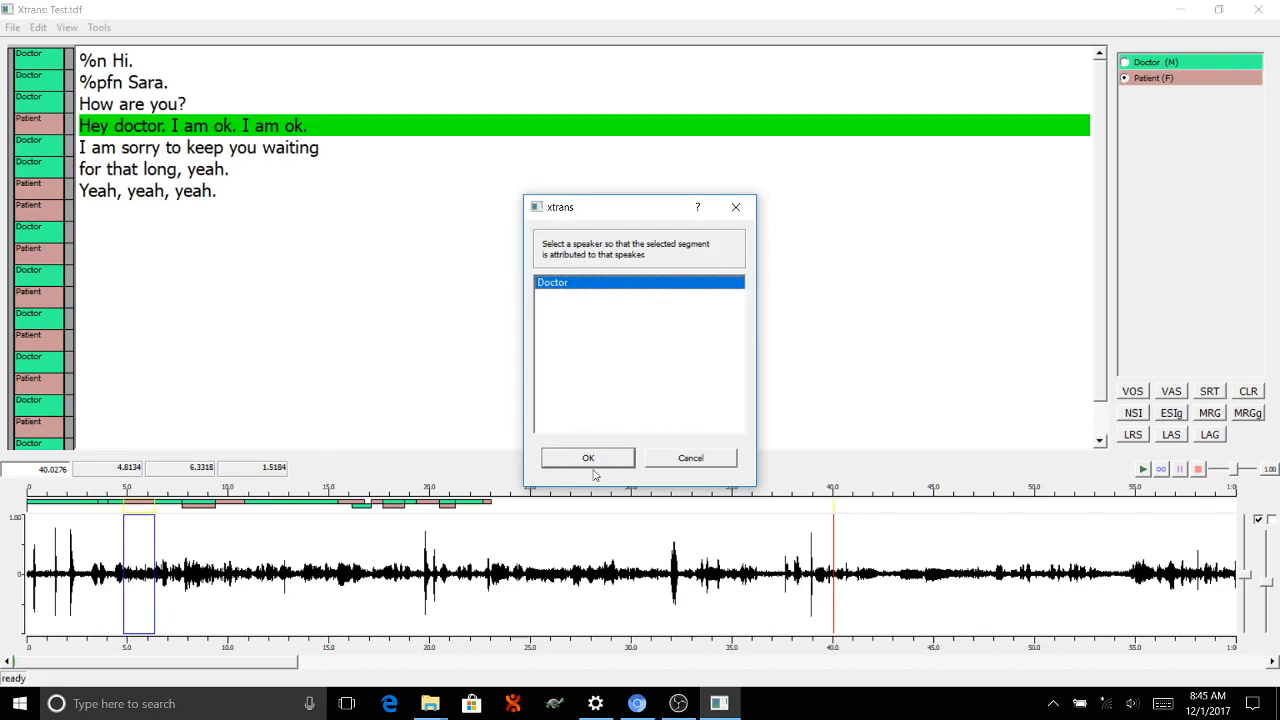
pyautogui.click(706, 460)
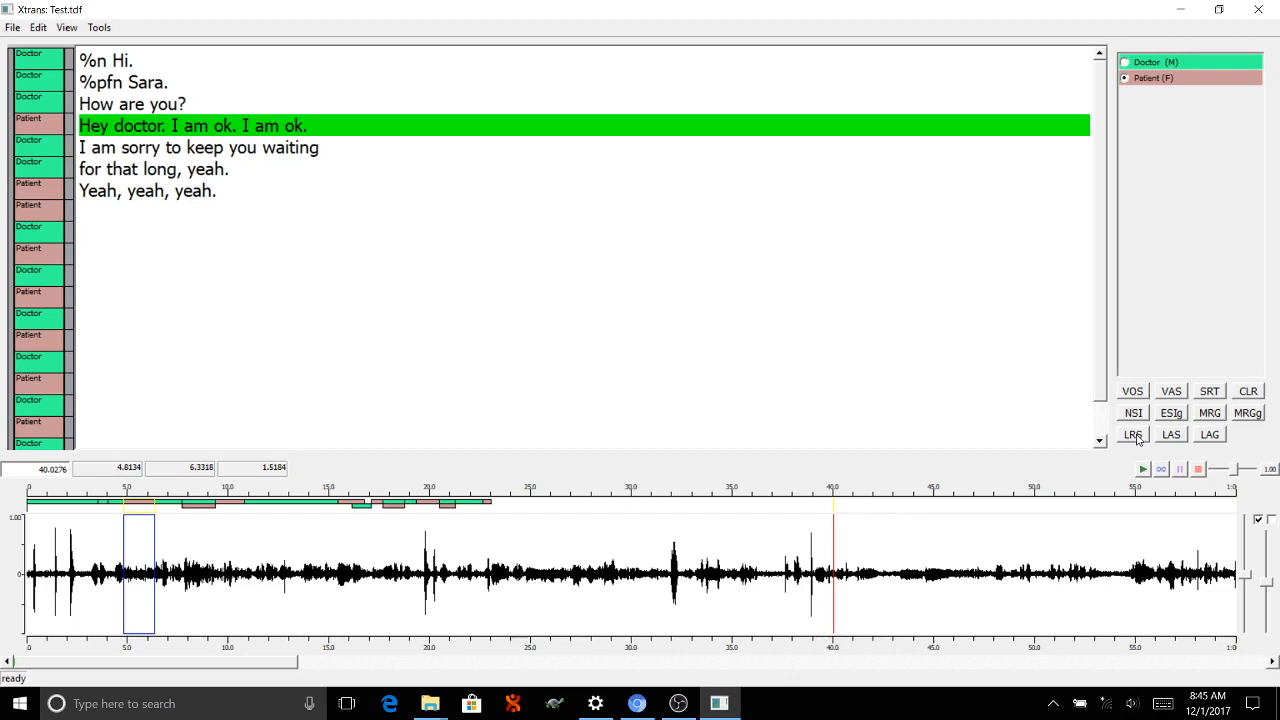
# Select the empty Patient segment starting near 19.3 s and listen to random segments of the Patient and Doctor speakers
pyautogui.click(1066, 388)
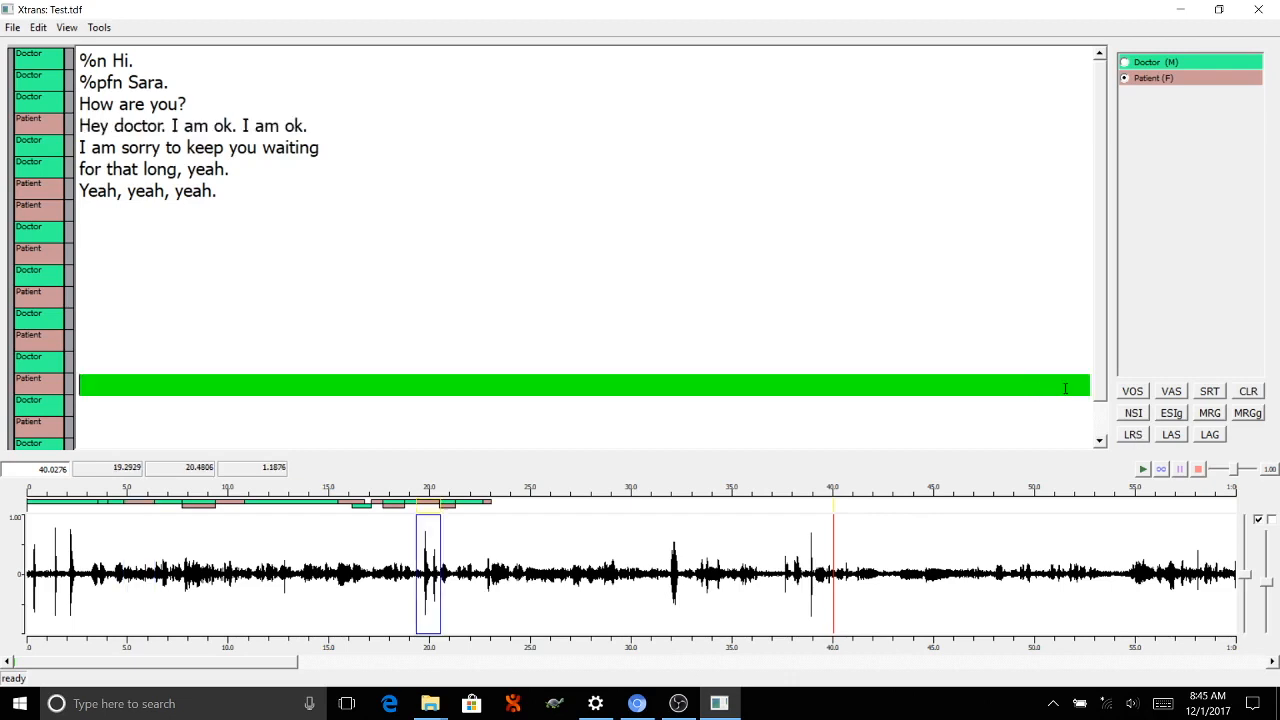
pyautogui.click(1133, 435)
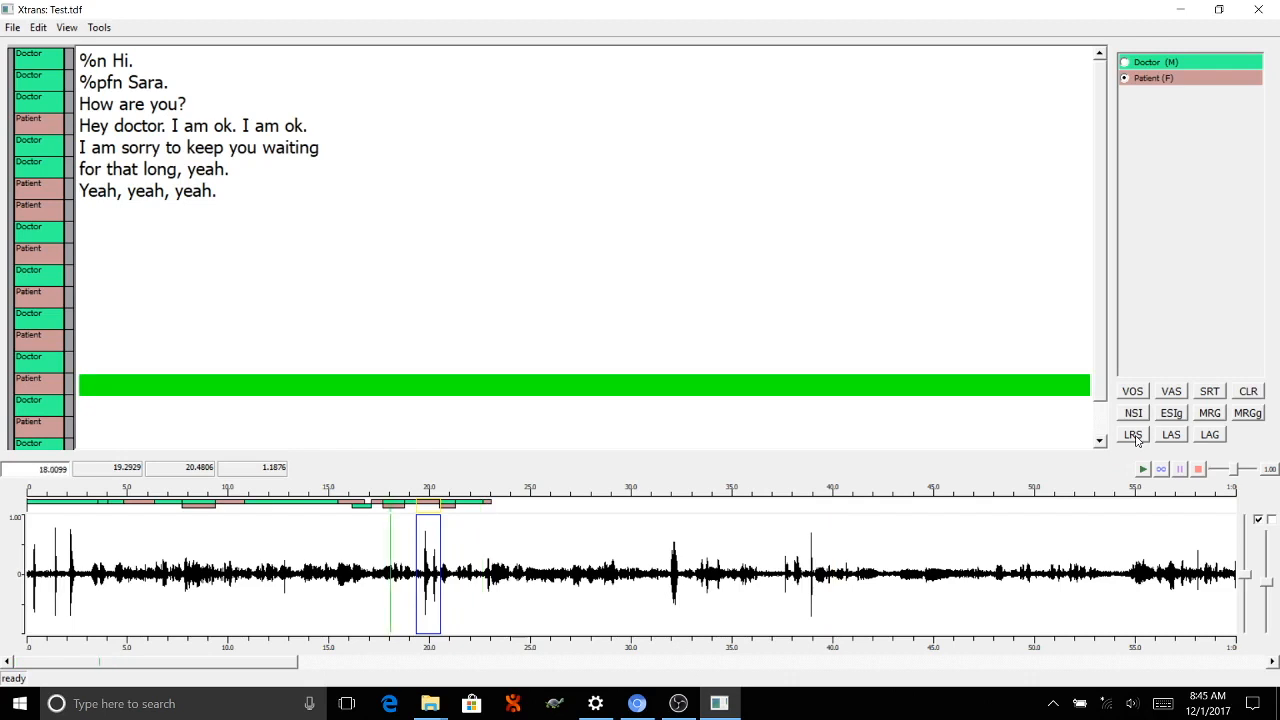
pyautogui.click(1133, 435)
pyautogui.click(1133, 435)
pyautogui.click(1133, 435)
pyautogui.click(1133, 435)
pyautogui.click(1133, 437)
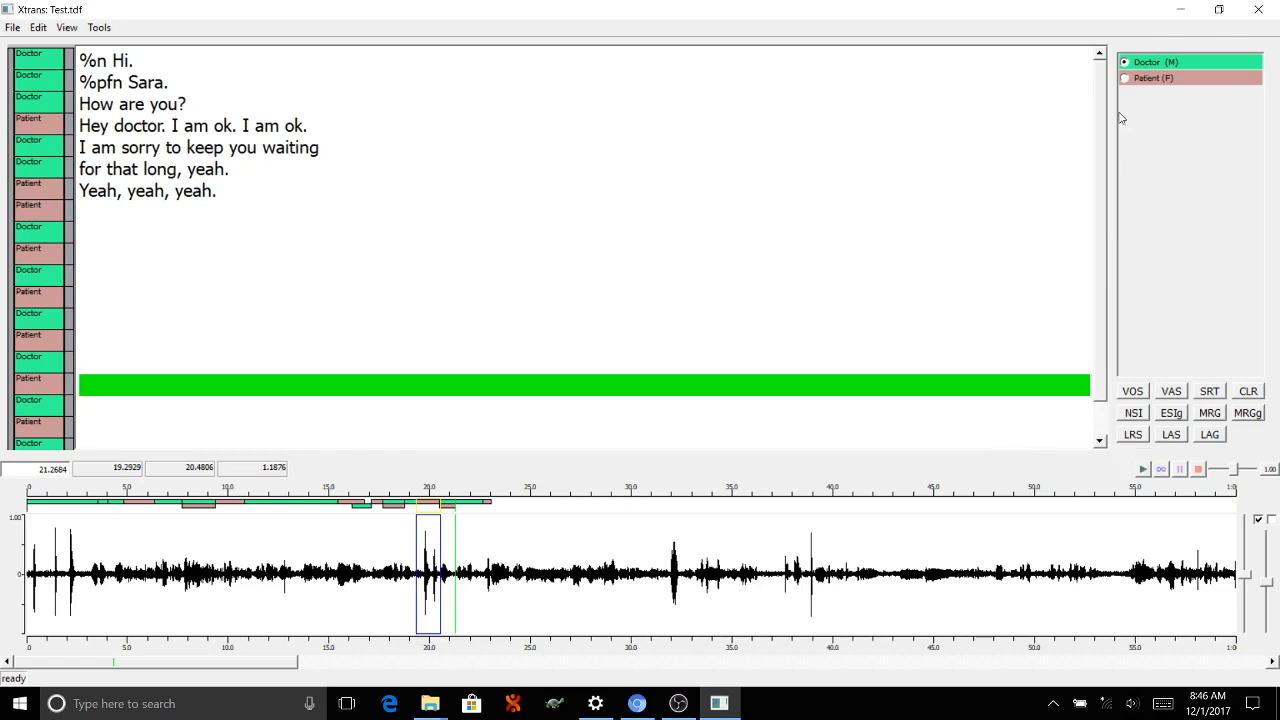
# Listen to all segments of the Doctor speaker and of the Patient speaker, stopping each playback
pyautogui.click(1172, 435)
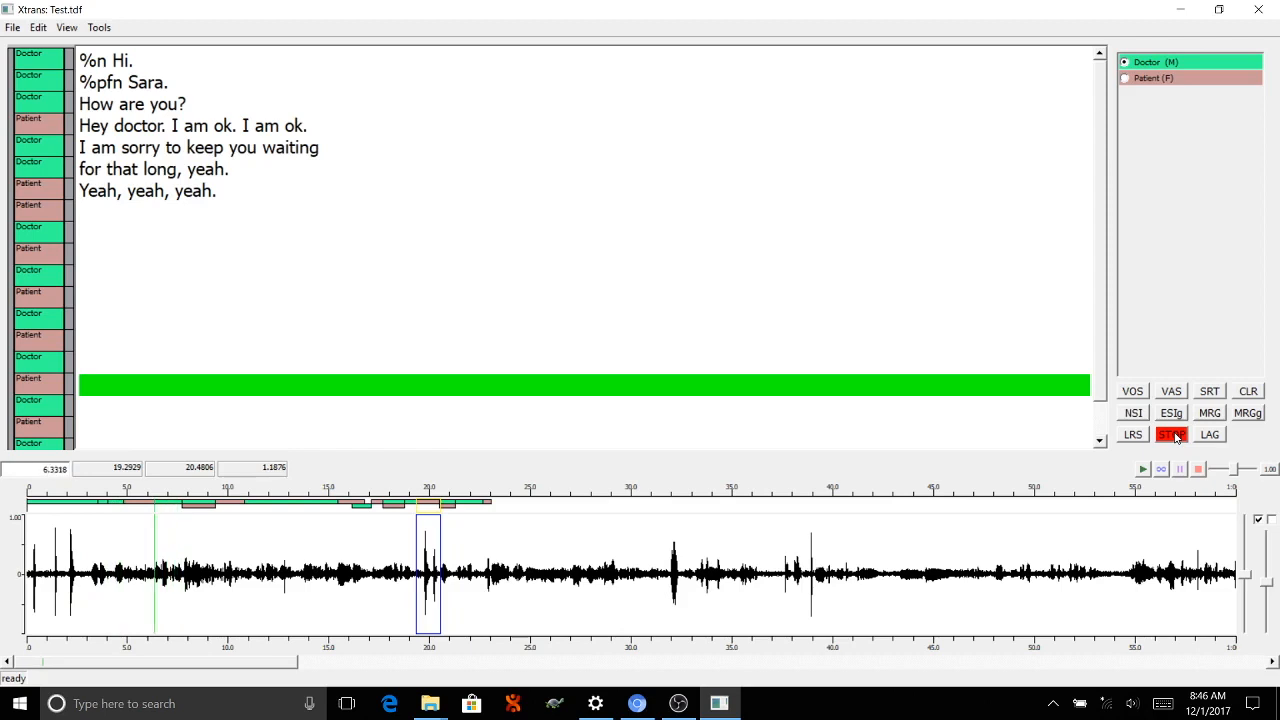
pyautogui.click(1176, 437)
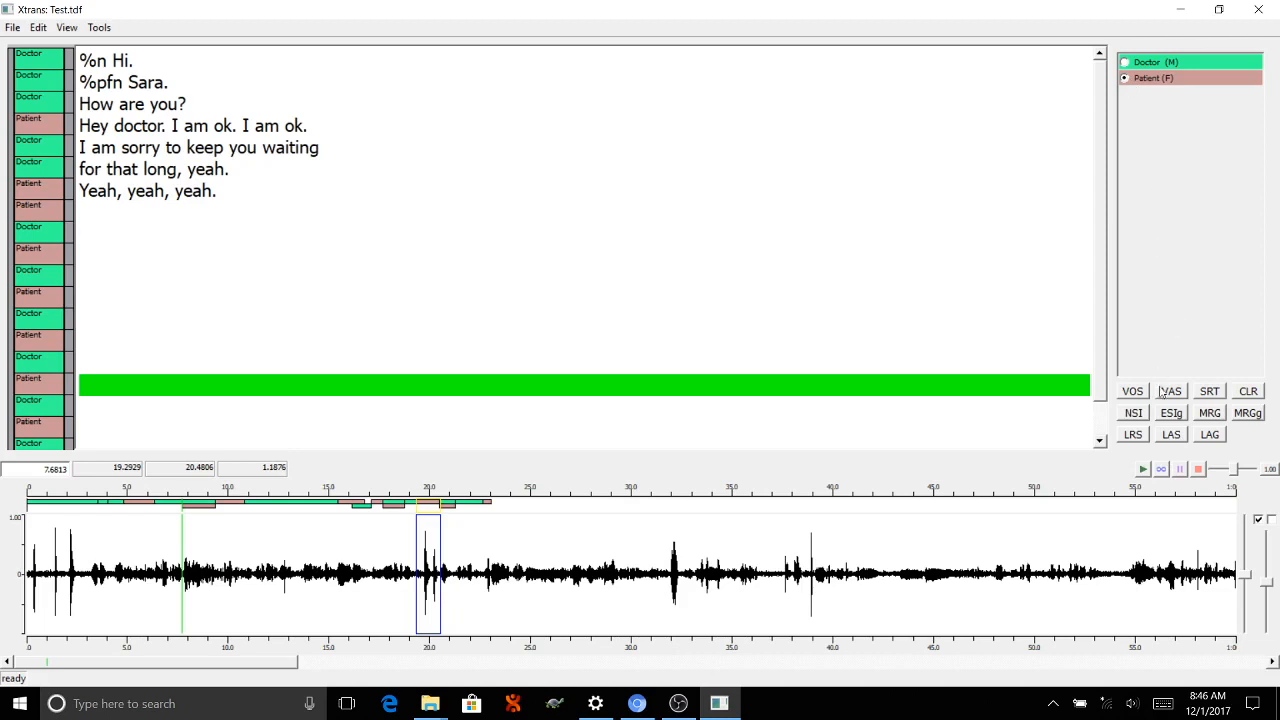
pyautogui.click(1171, 435)
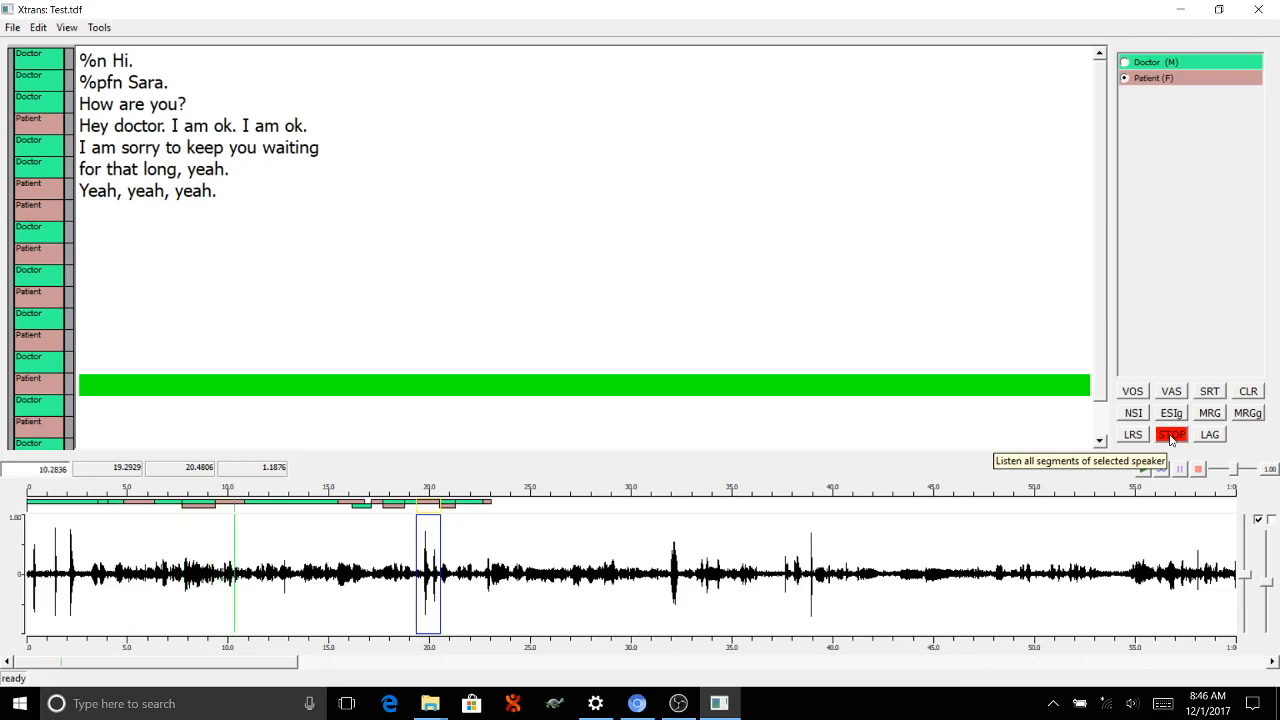
pyautogui.click(1172, 437)
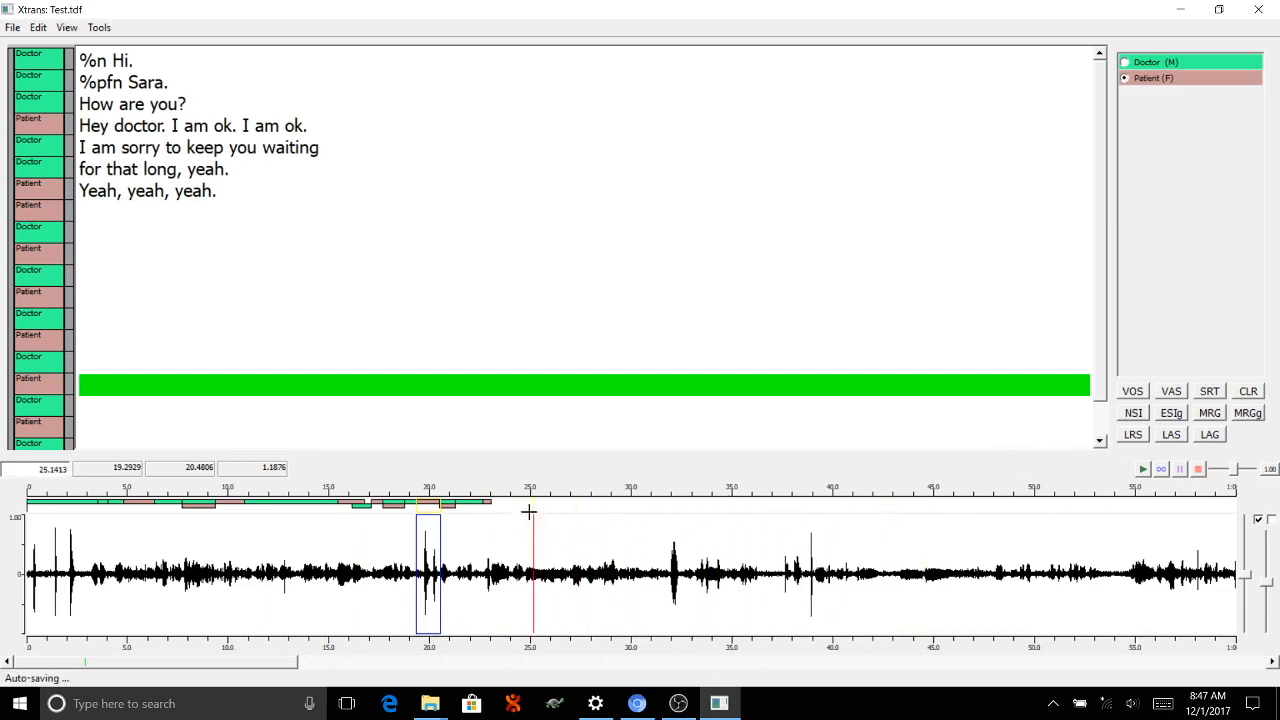
# Create an empty Patient segment about 8.7 s long on the waveform, starting near 25.0 s
pyautogui.moveTo(525, 508); pyautogui.dragTo(680, 508)
pyautogui.click(605, 560)
pyautogui.moveTo(530, 560); pyautogui.dragTo(705, 560)
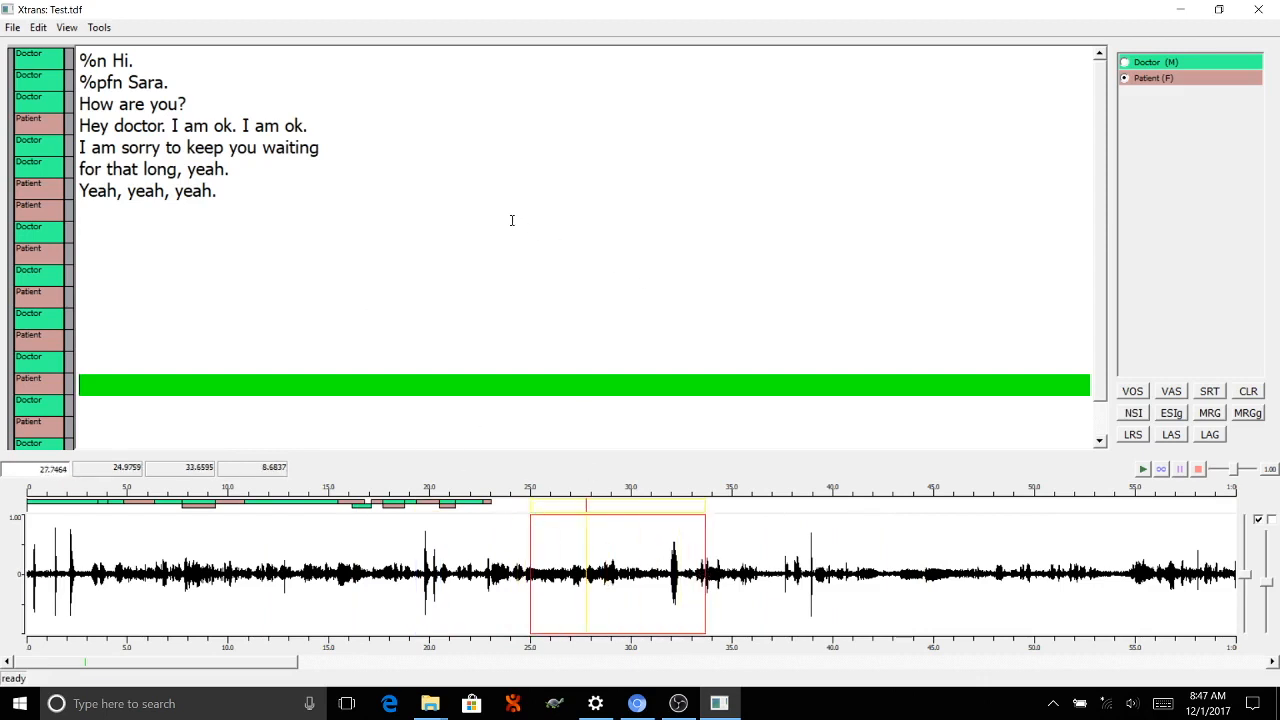
pyautogui.press('Return')
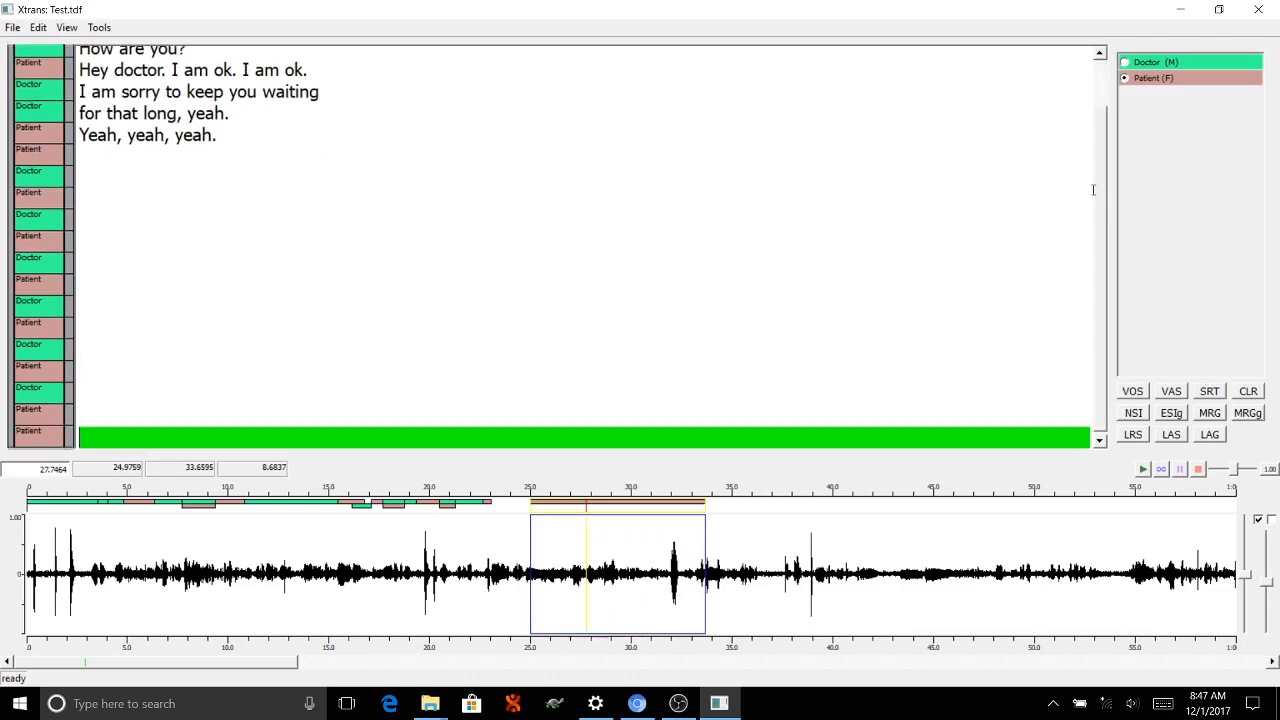
# Create another empty Patient segment about 9.1 s long on the waveform, starting near 35.5 s
pyautogui.click(751, 572)
pyautogui.moveTo(742, 590); pyautogui.dragTo(927, 590)
pyautogui.press('Return')
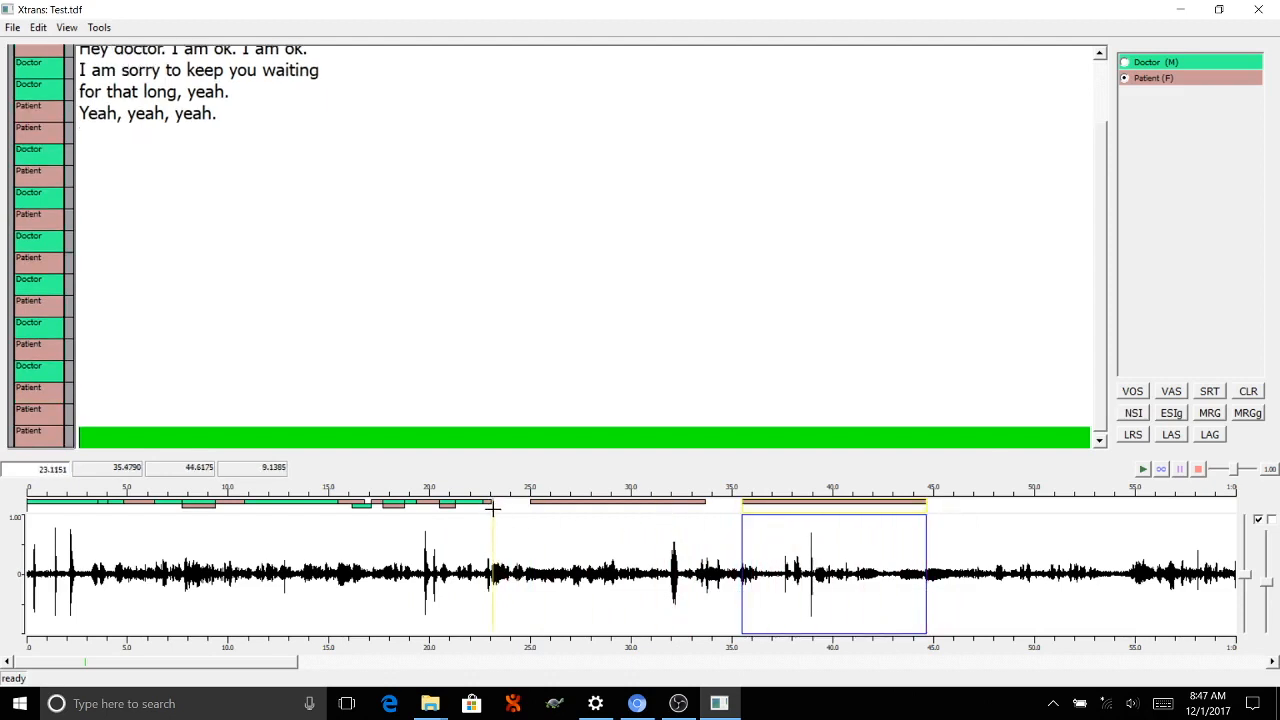
# Select the empty Patient segment starting near 20.5 s, listen to the audio gaps between segments, and stop the playback
pyautogui.click(268, 540)
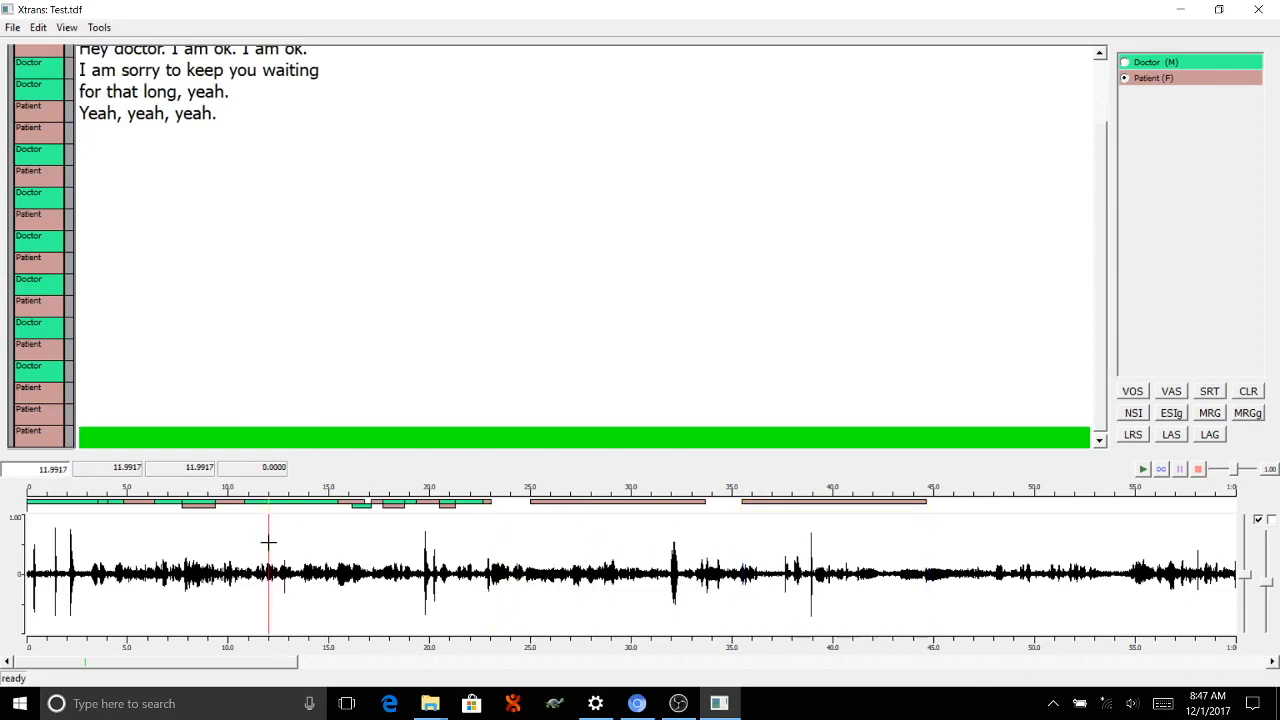
pyautogui.click(171, 345)
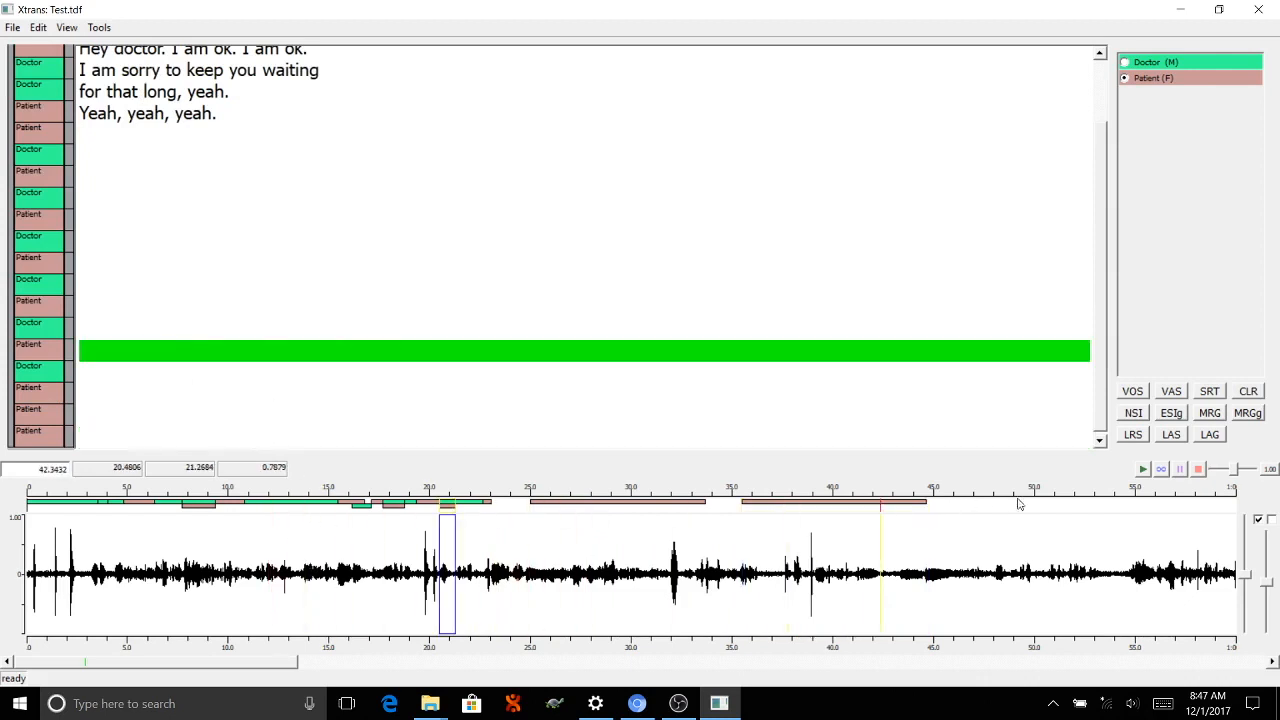
pyautogui.click(1210, 435)
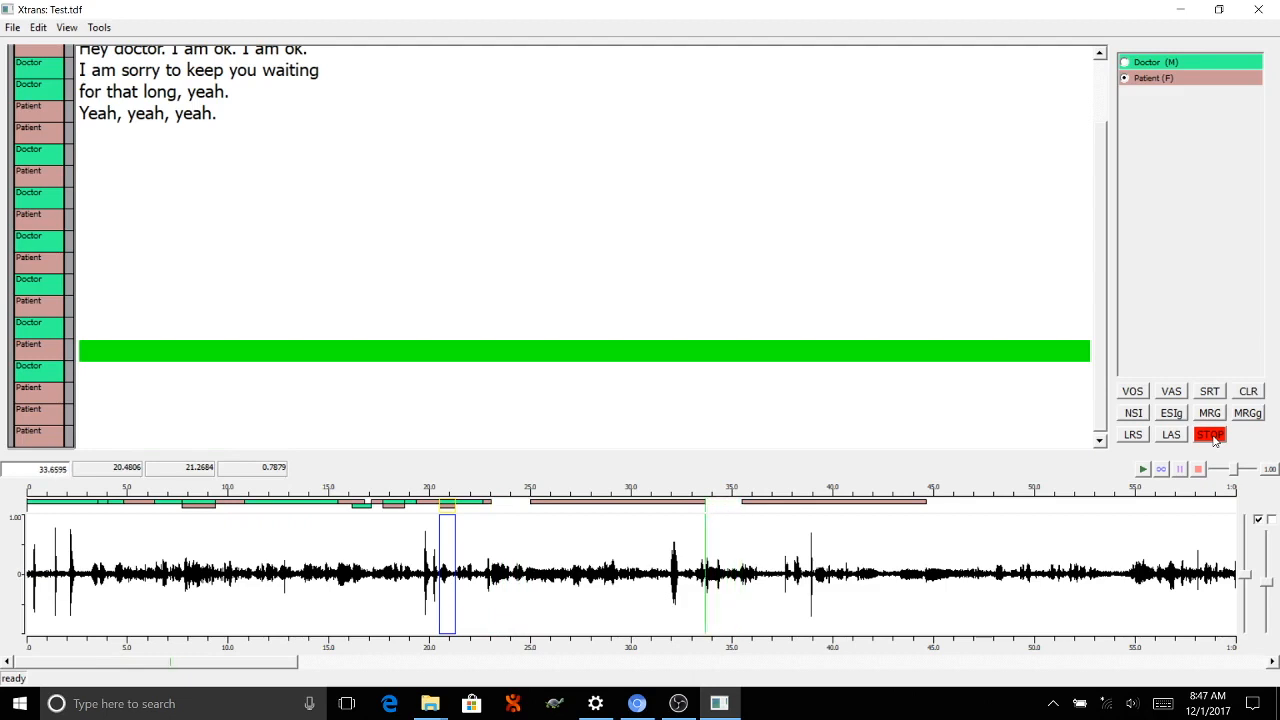
pyautogui.click(1210, 435)
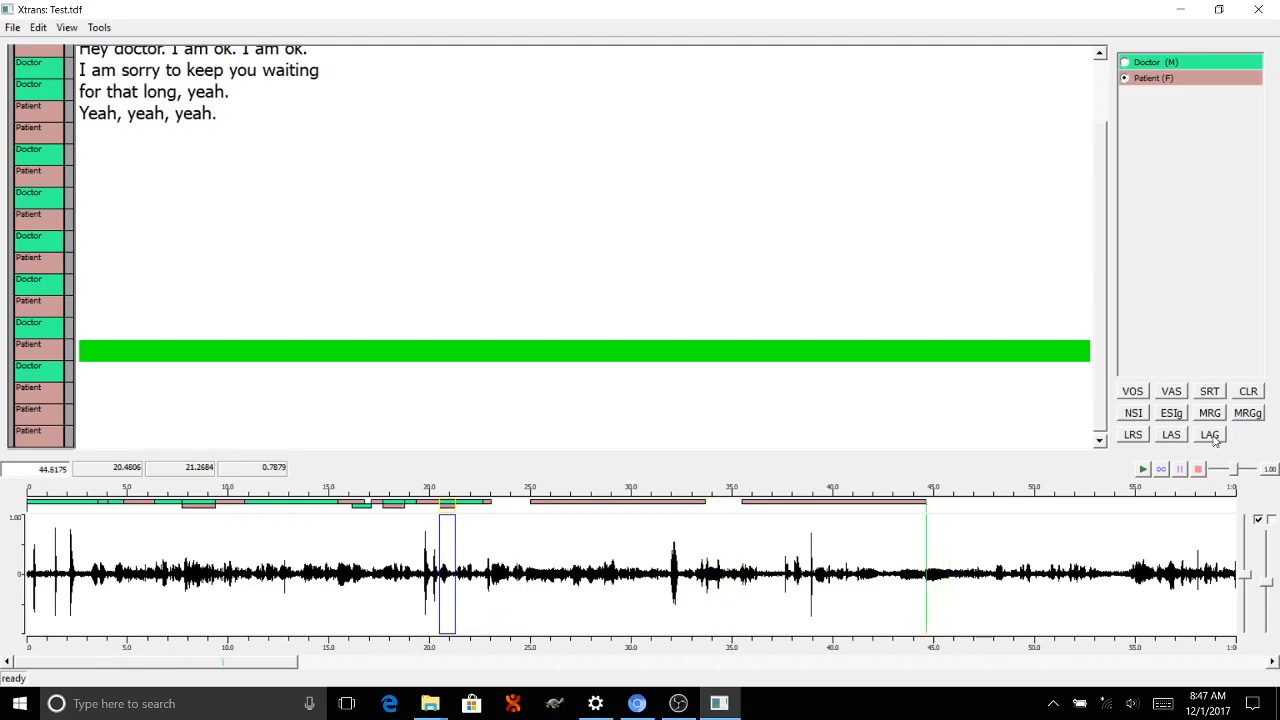
pyautogui.click(512, 524)
pyautogui.click(494, 508)
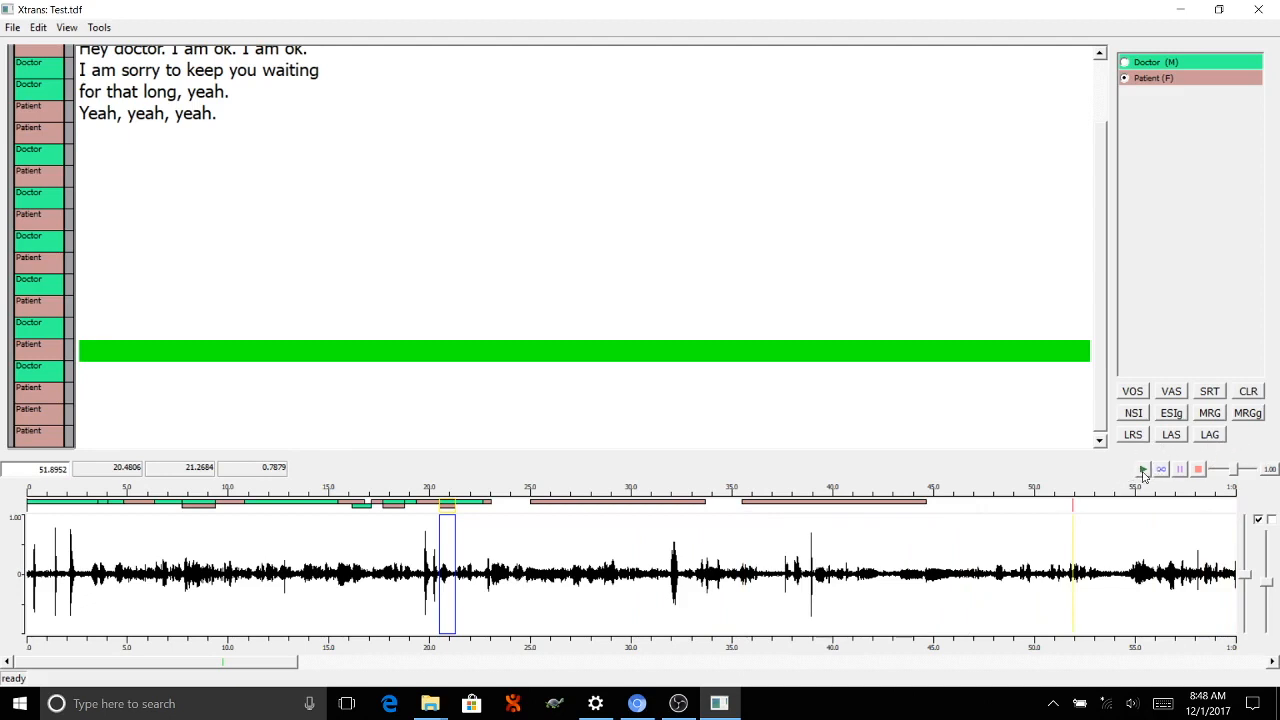
# Select several empty segments in turn, and play the audio of the empty Doctor segment starting near 10.8 s
pyautogui.click(1144, 475)
pyautogui.click(85, 176)
pyautogui.click(93, 283)
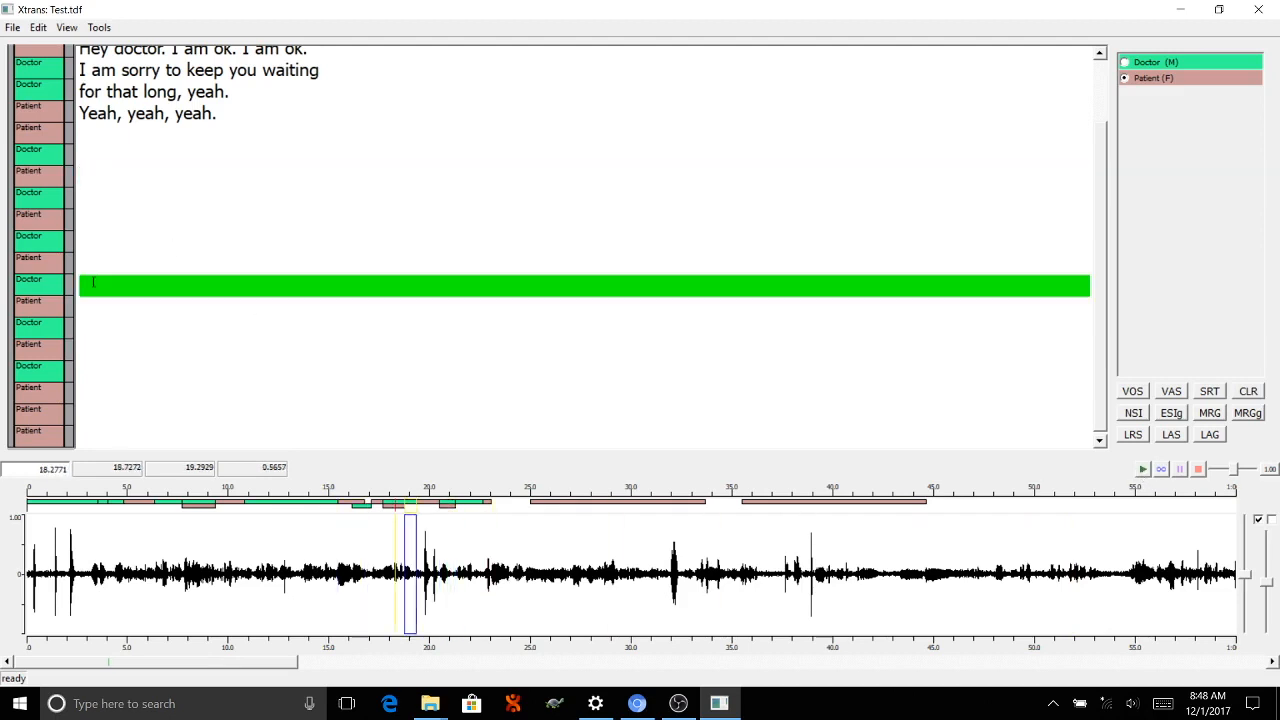
pyautogui.click(90, 155)
pyautogui.click(91, 215)
pyautogui.click(80, 256)
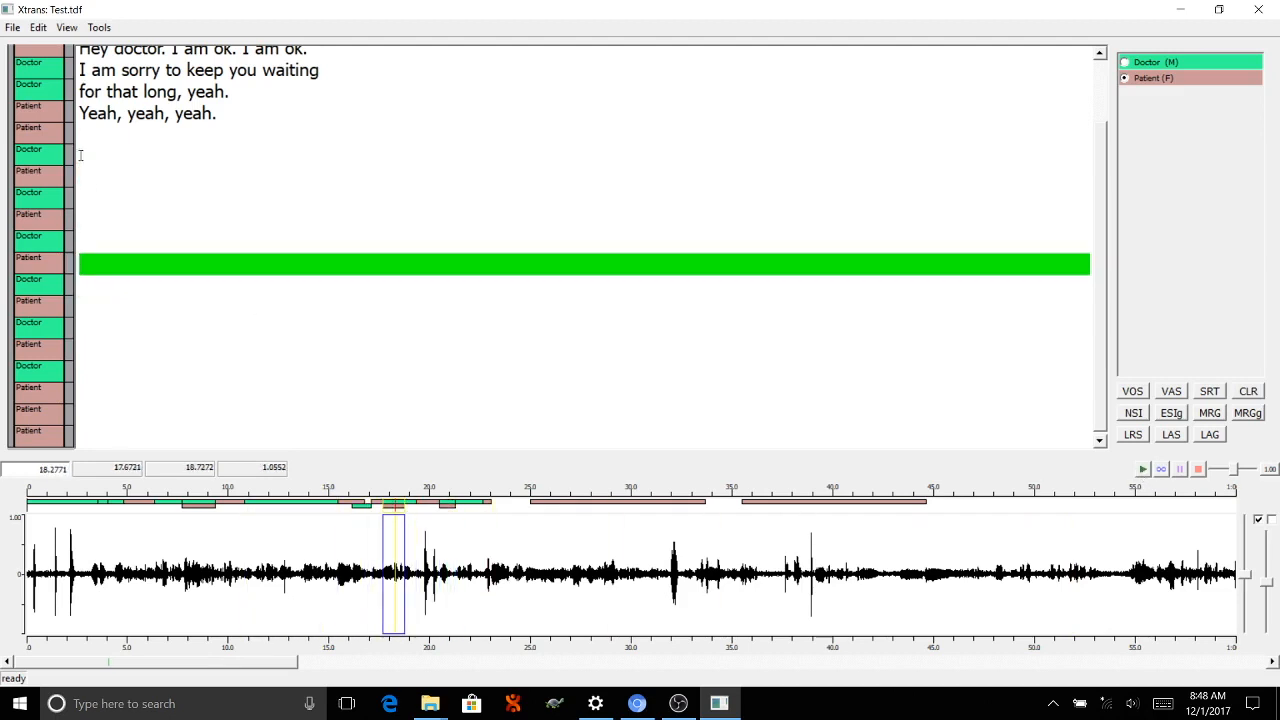
pyautogui.click(82, 152)
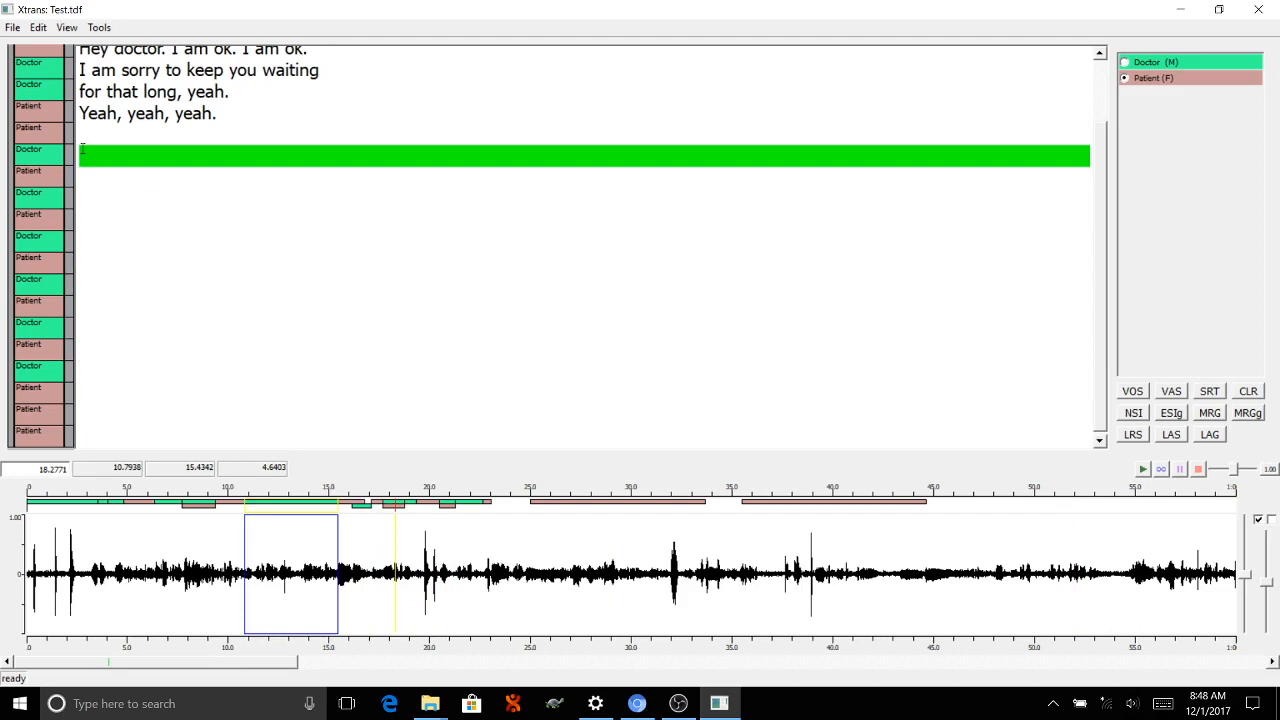
pyautogui.click(1143, 471)
# Place the waveform cursor at about 1.9 s and listen from there, stopping and restarting the playback
pyautogui.click(58, 548)
pyautogui.click(61, 548)
pyautogui.click(65, 548)
pyautogui.click(64, 550)
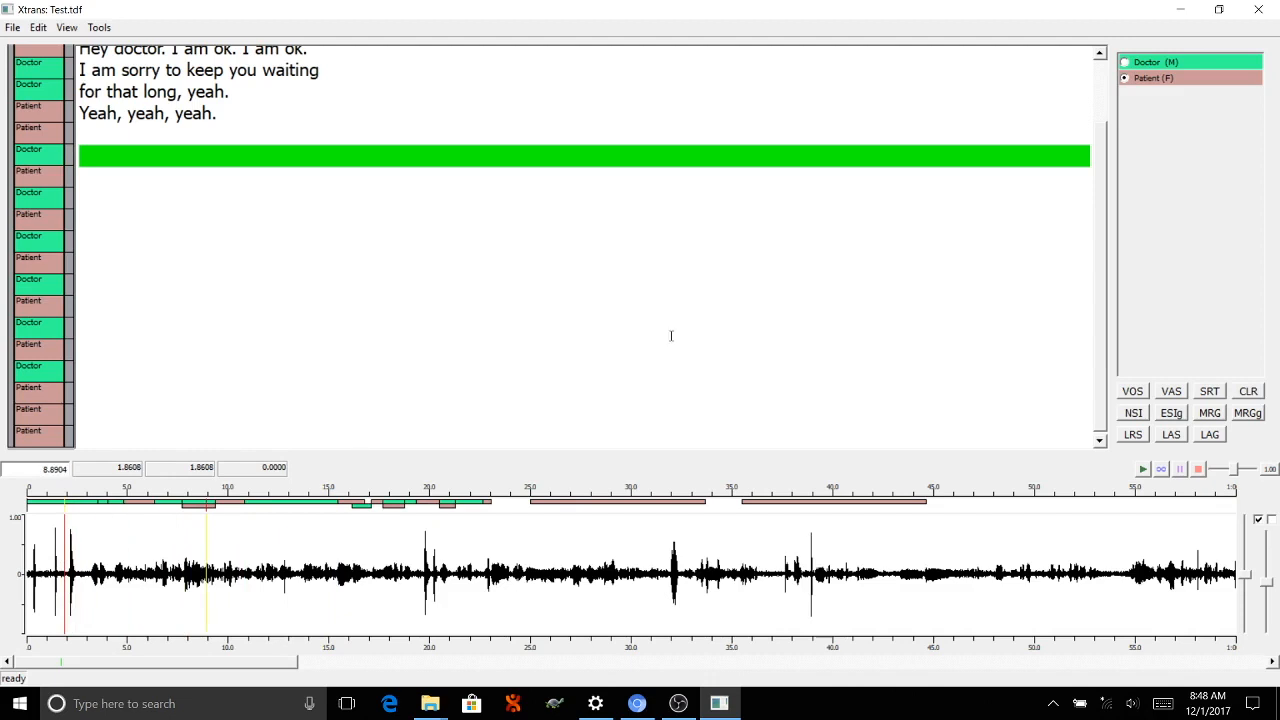
pyautogui.click(1143, 469)
pyautogui.click(110, 527)
pyautogui.click(1144, 470)
pyautogui.click(1144, 470)
pyautogui.click(1197, 470)
pyautogui.click(1143, 469)
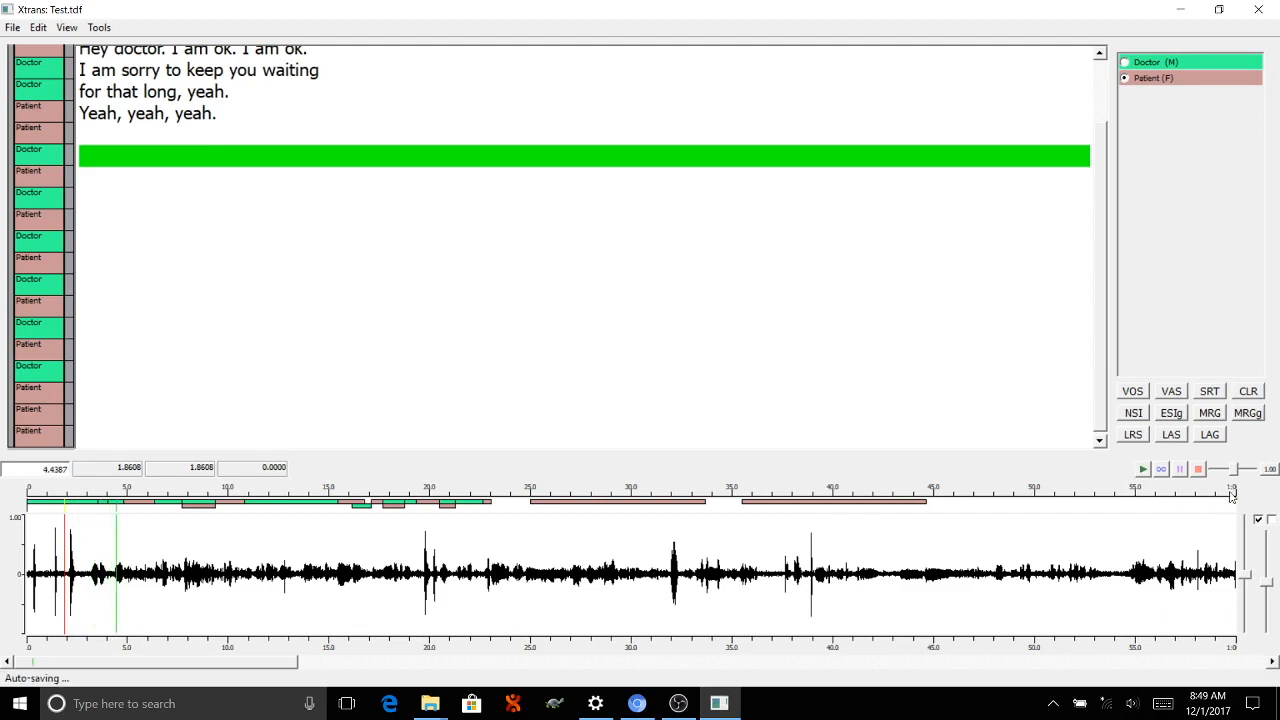
# Pause and resume the running playback twice
pyautogui.click(1182, 471)
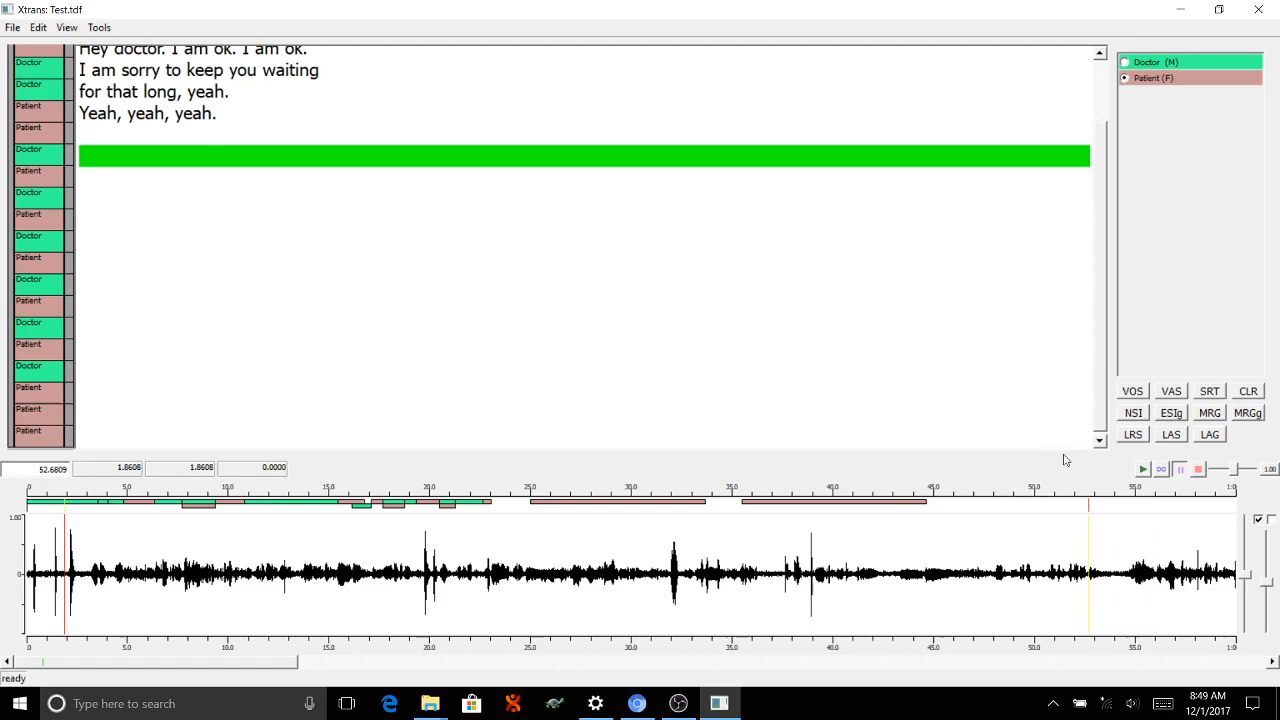
pyautogui.click(1182, 474)
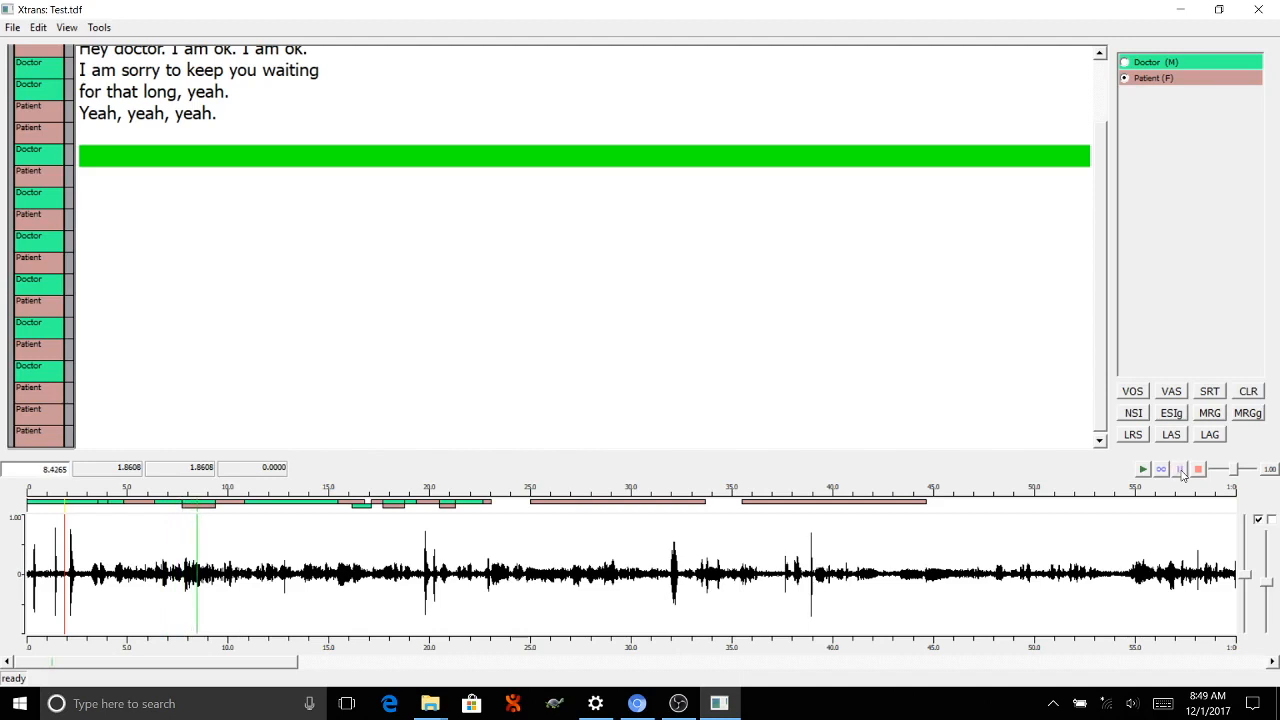
pyautogui.click(1182, 474)
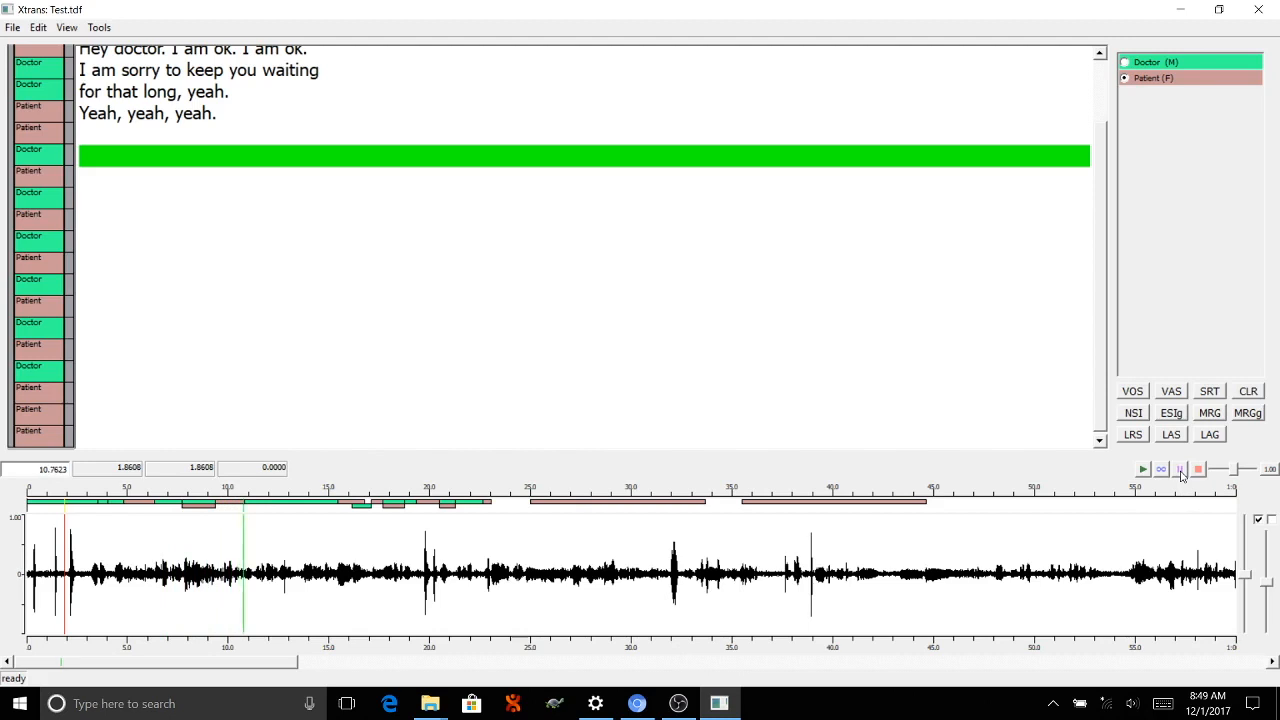
pyautogui.click(1182, 474)
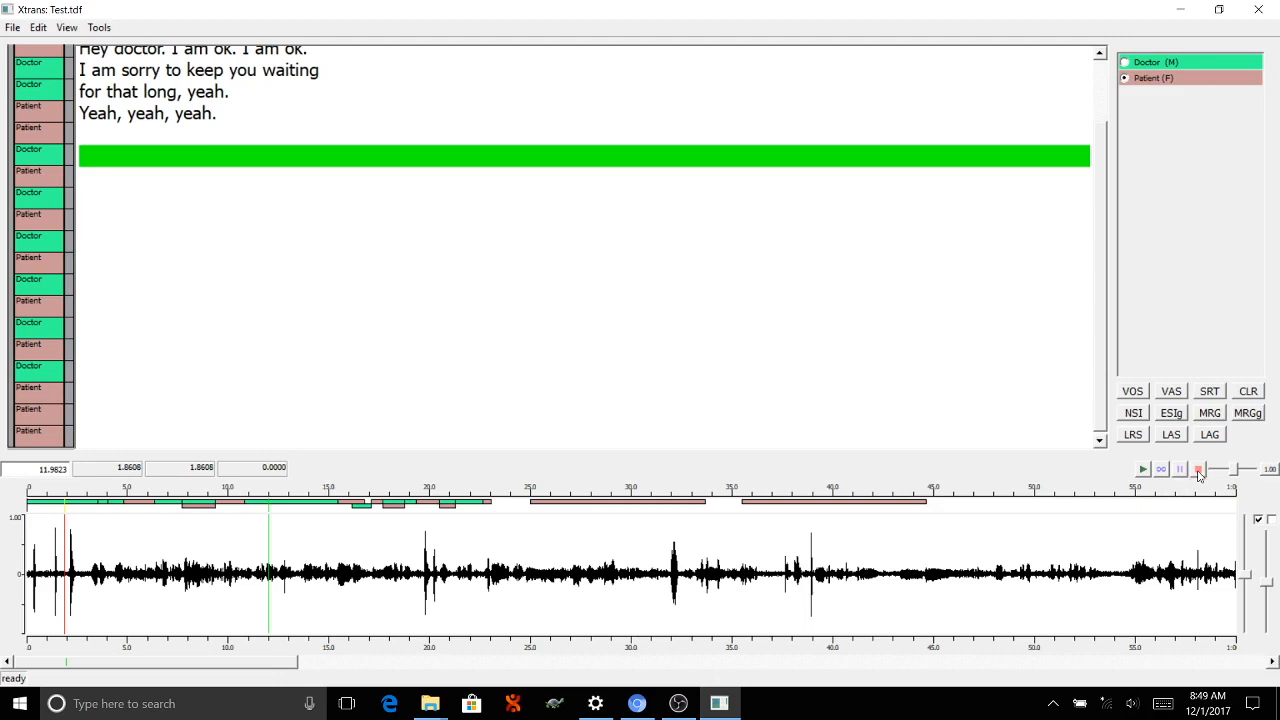
# Select the empty Patient segment starting near 9.4 s, play it in a continuous loop, and stop the playback
pyautogui.click(96, 150)
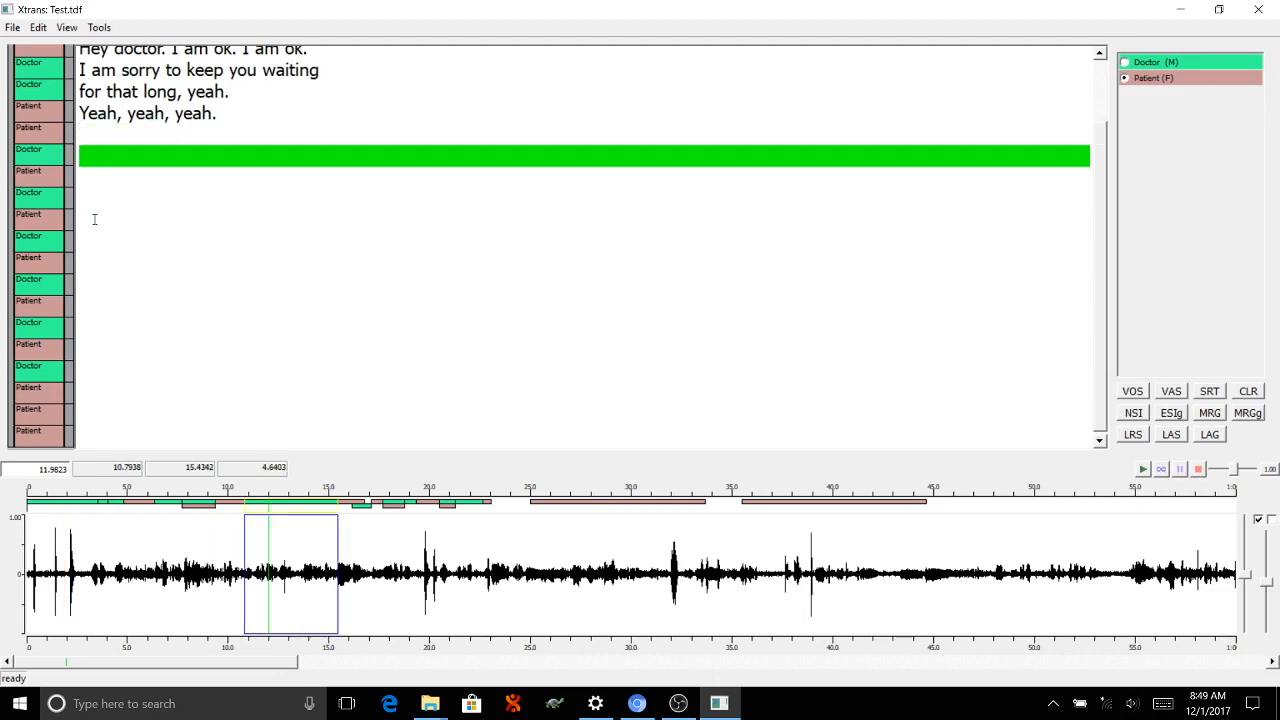
pyautogui.click(91, 139)
pyautogui.click(1017, 575)
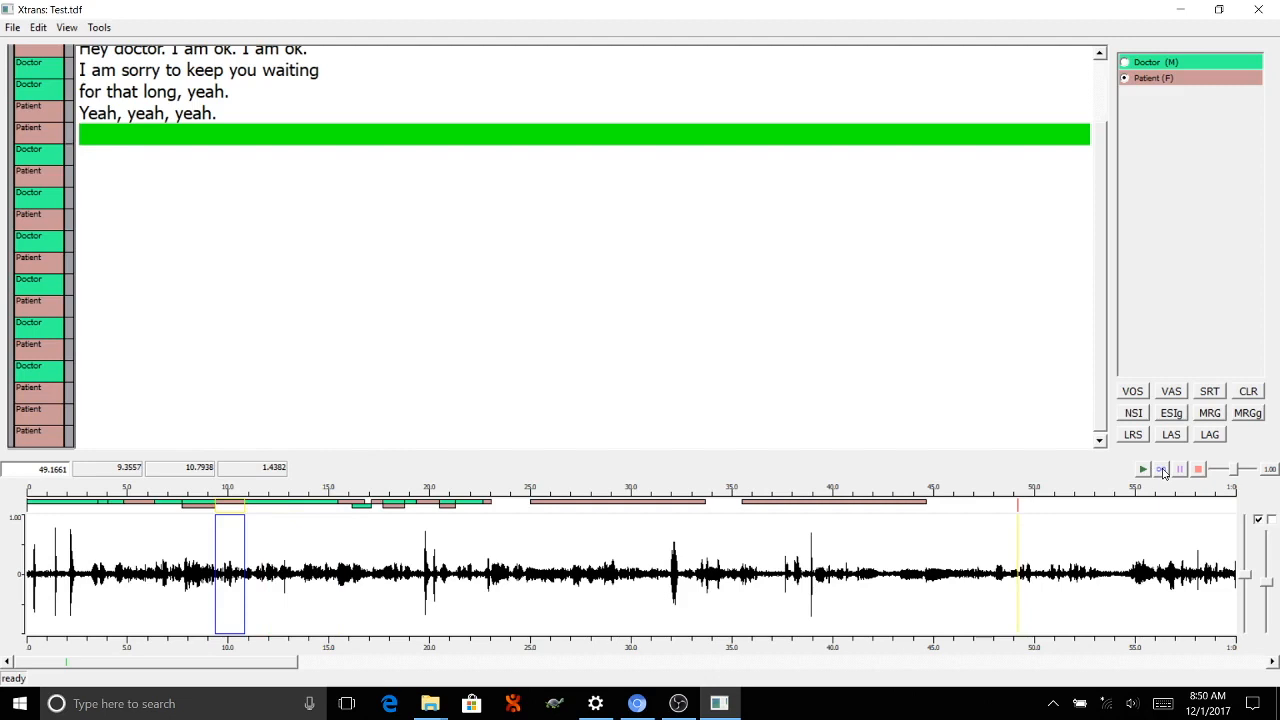
pyautogui.click(1163, 474)
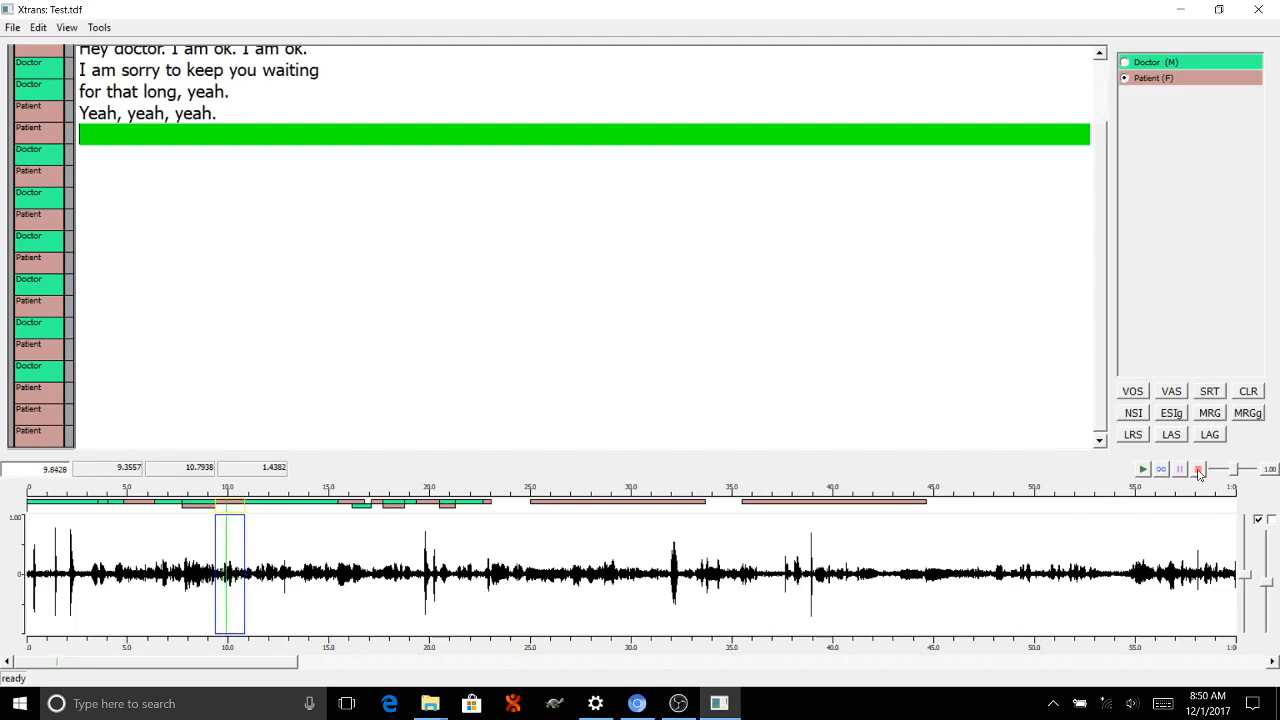
pyautogui.click(1199, 470)
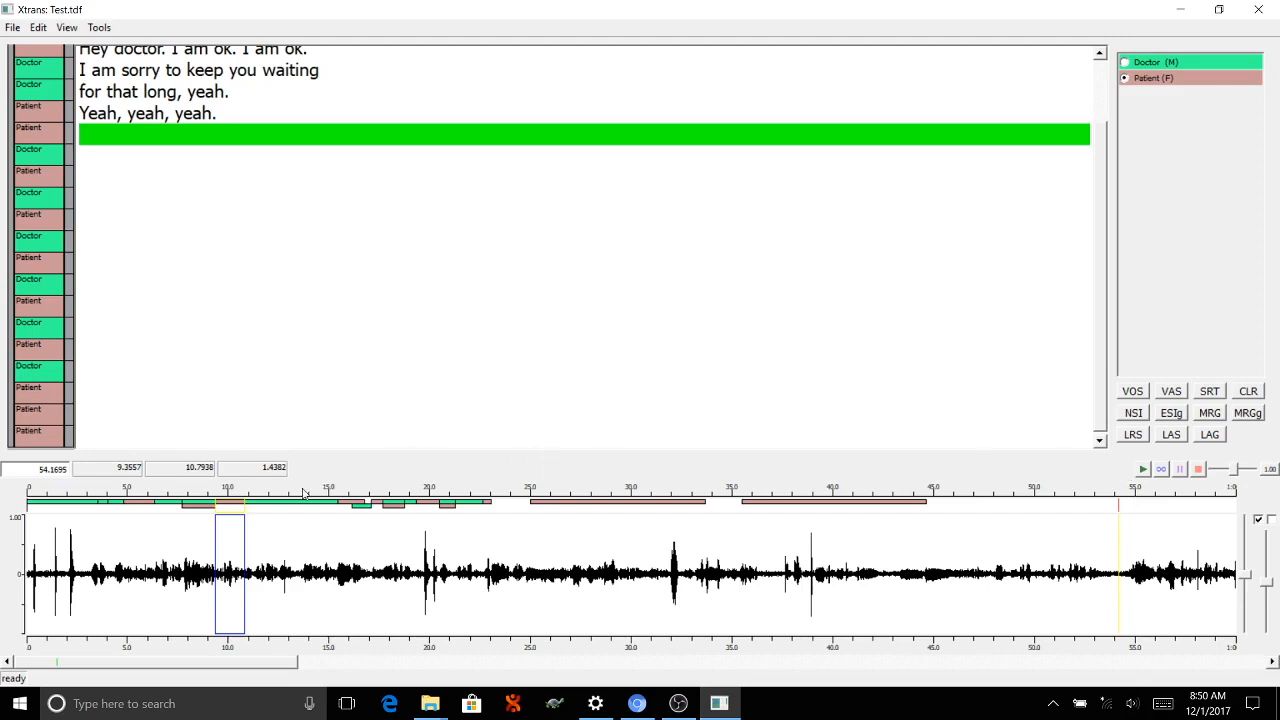
# Select transcript lines one after another to examine their matching audio spans, ending on the empty Doctor segment starting near 10.8 s
pyautogui.click(172, 115)
pyautogui.click(161, 91)
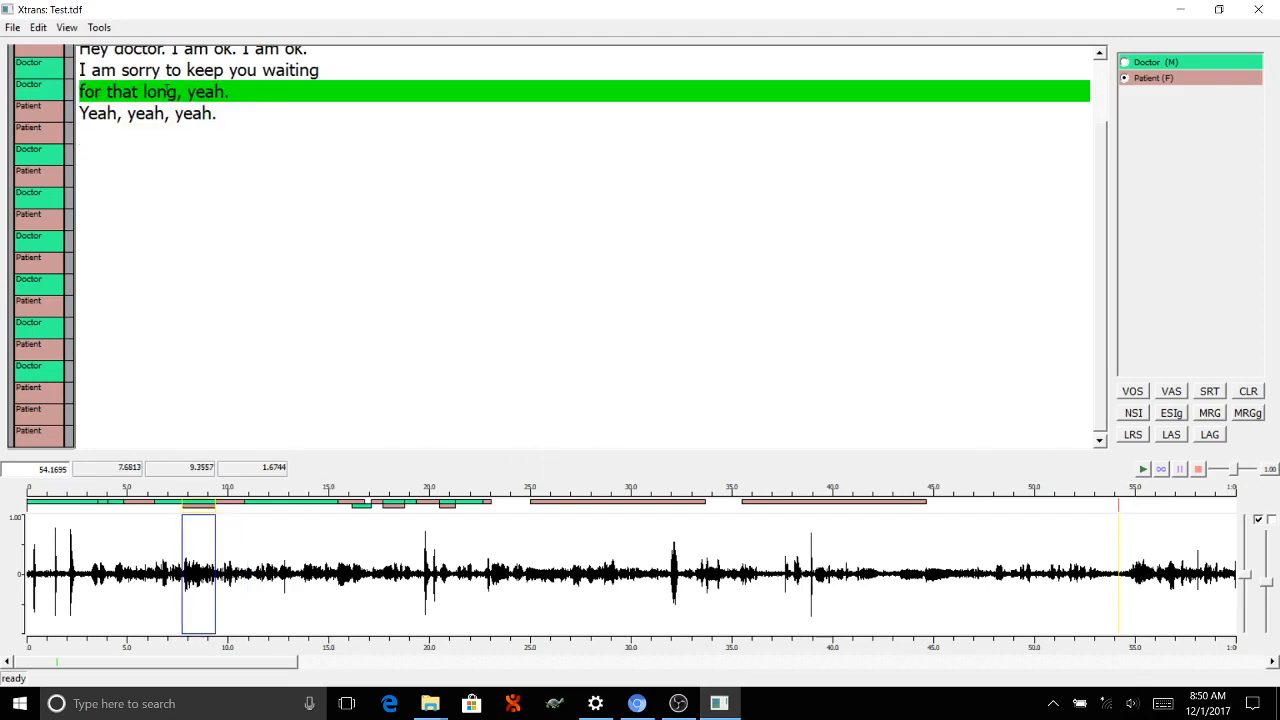
pyautogui.click(160, 70)
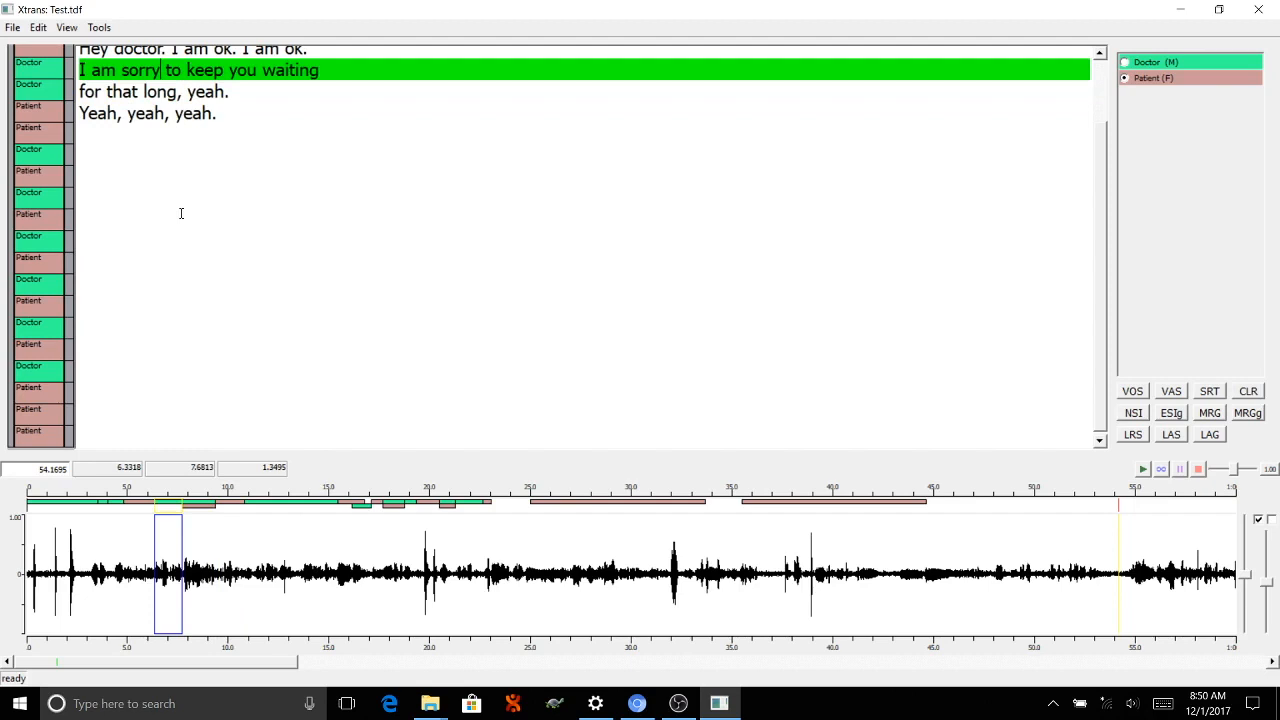
pyautogui.scroll(1, 157, 123)
pyautogui.click(147, 118)
pyautogui.click(136, 100)
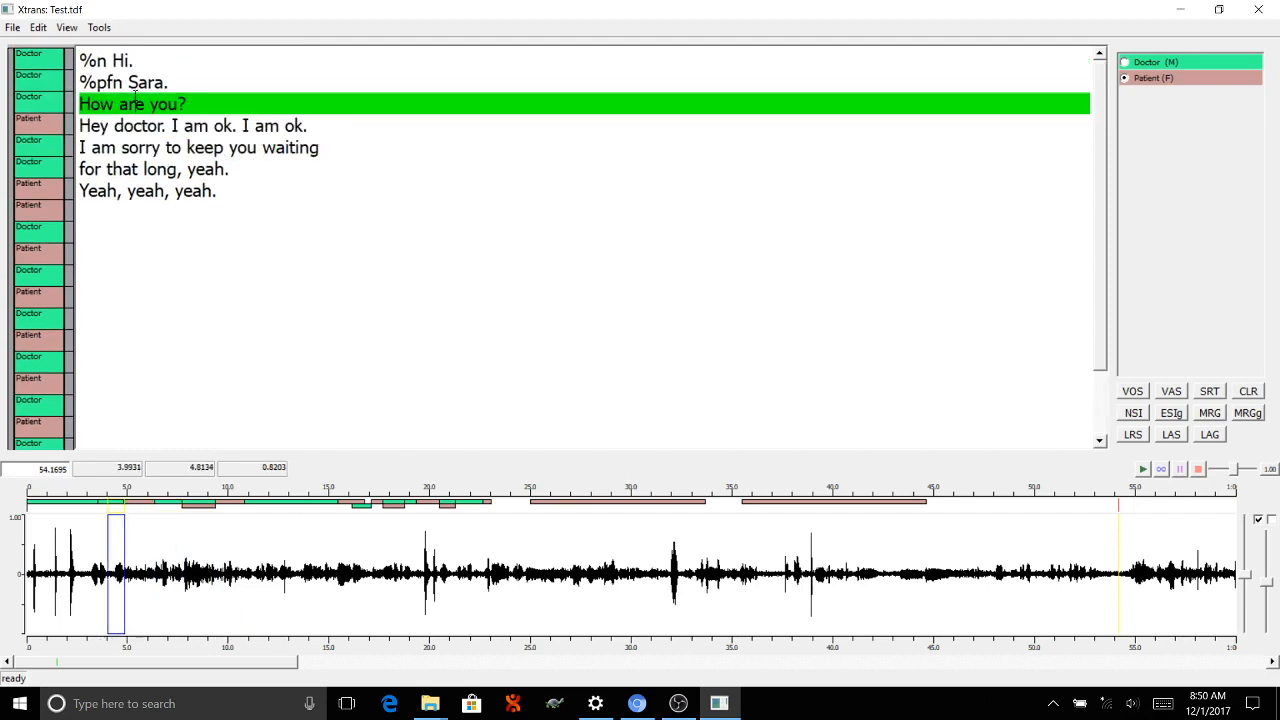
pyautogui.click(116, 64)
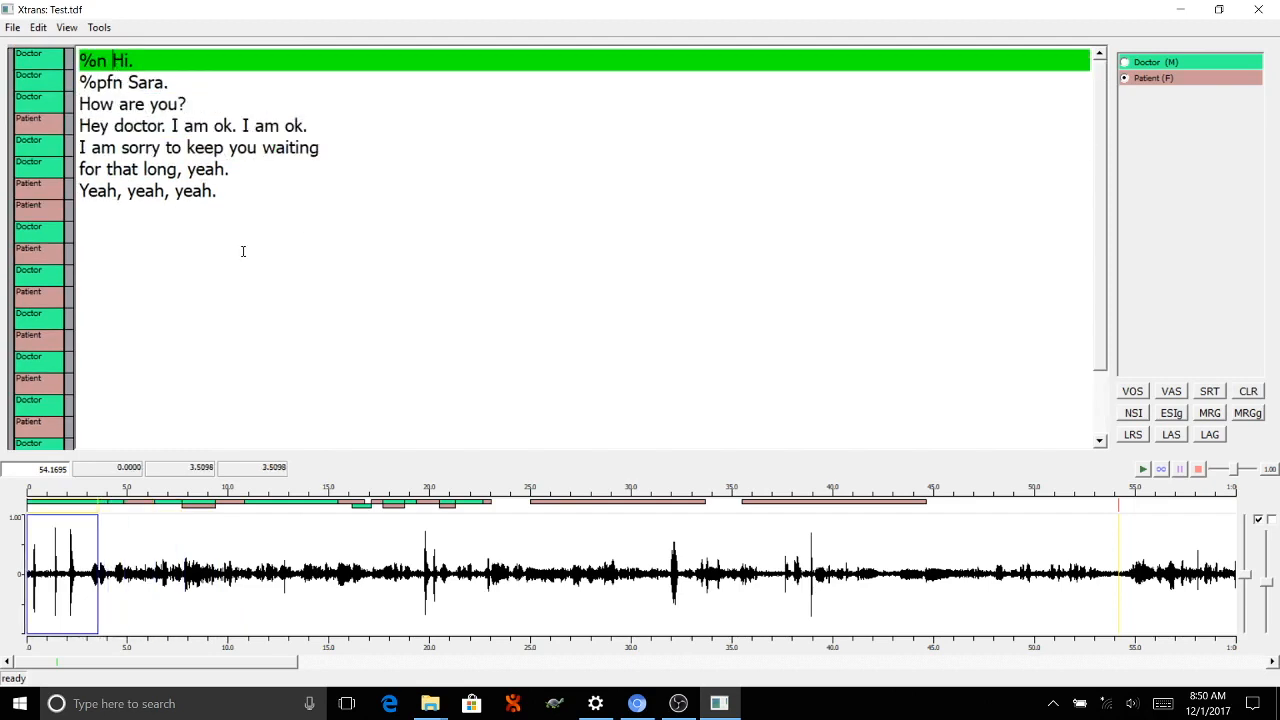
pyautogui.click(229, 147)
pyautogui.click(218, 171)
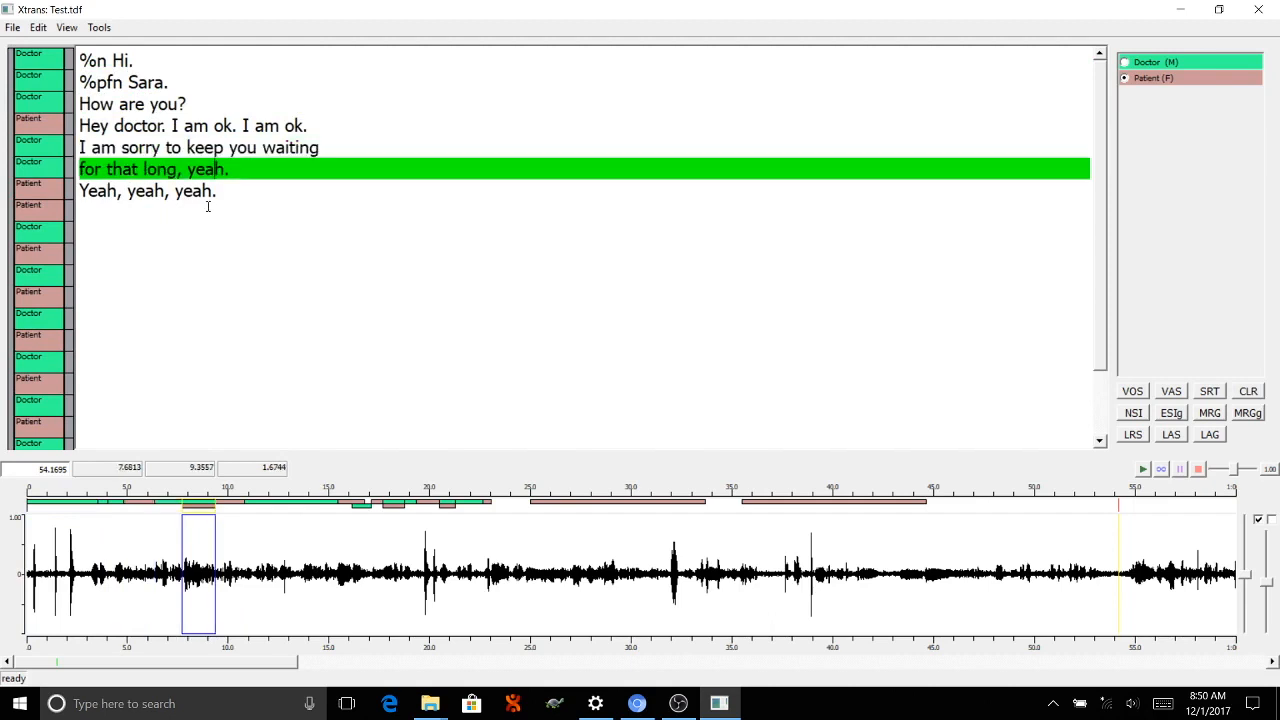
pyautogui.click(180, 193)
pyautogui.click(131, 232)
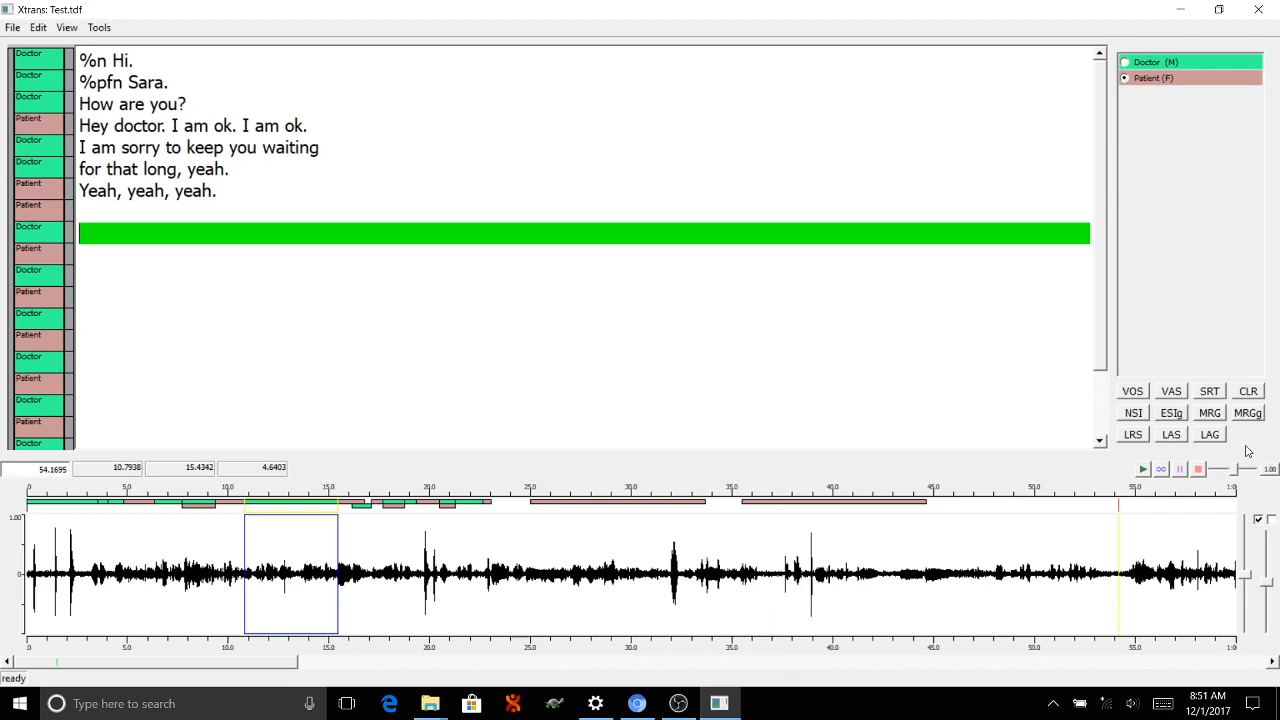
# Play the selected Doctor segment at normal speed and again at a reduced playback speed
pyautogui.click(1144, 470)
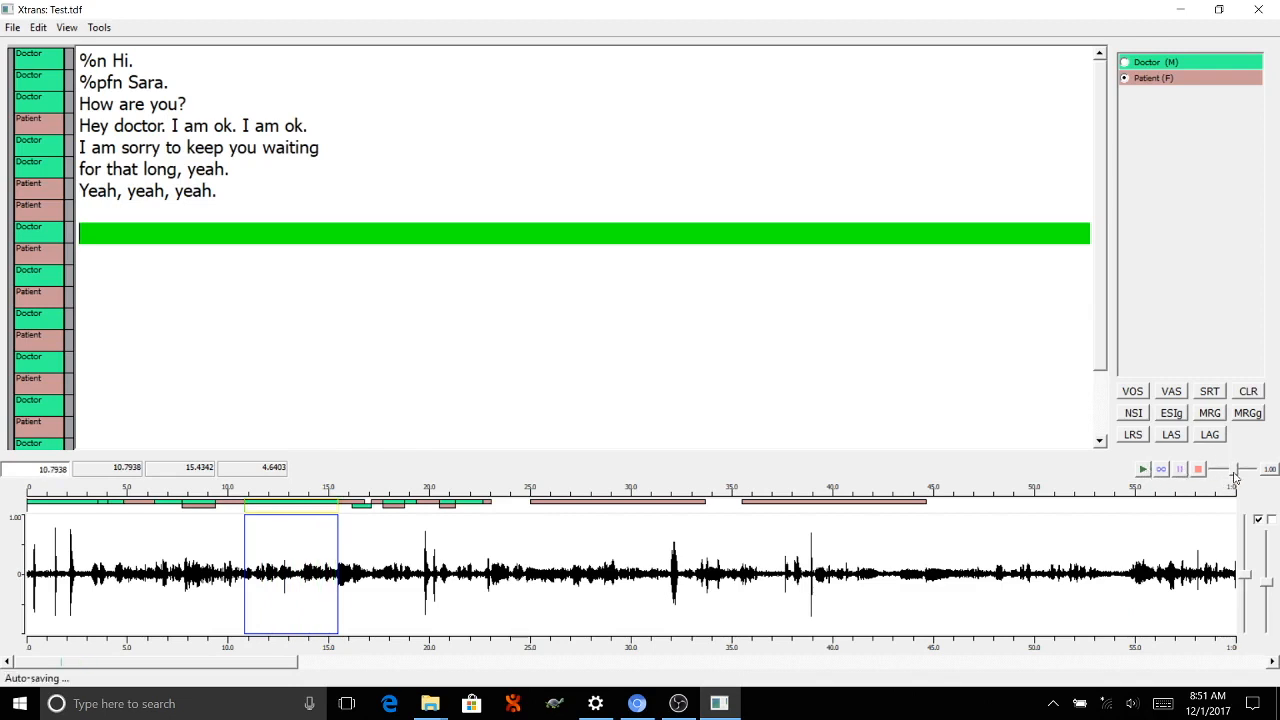
pyautogui.moveTo(1233, 477); pyautogui.dragTo(1224, 477)
pyautogui.click(1143, 469)
pyautogui.click(1144, 471)
# Play the selected Doctor segment at speed 2.00, and restore the playback speed to 1.00
pyautogui.moveTo(1224, 477); pyautogui.dragTo(1255, 481)
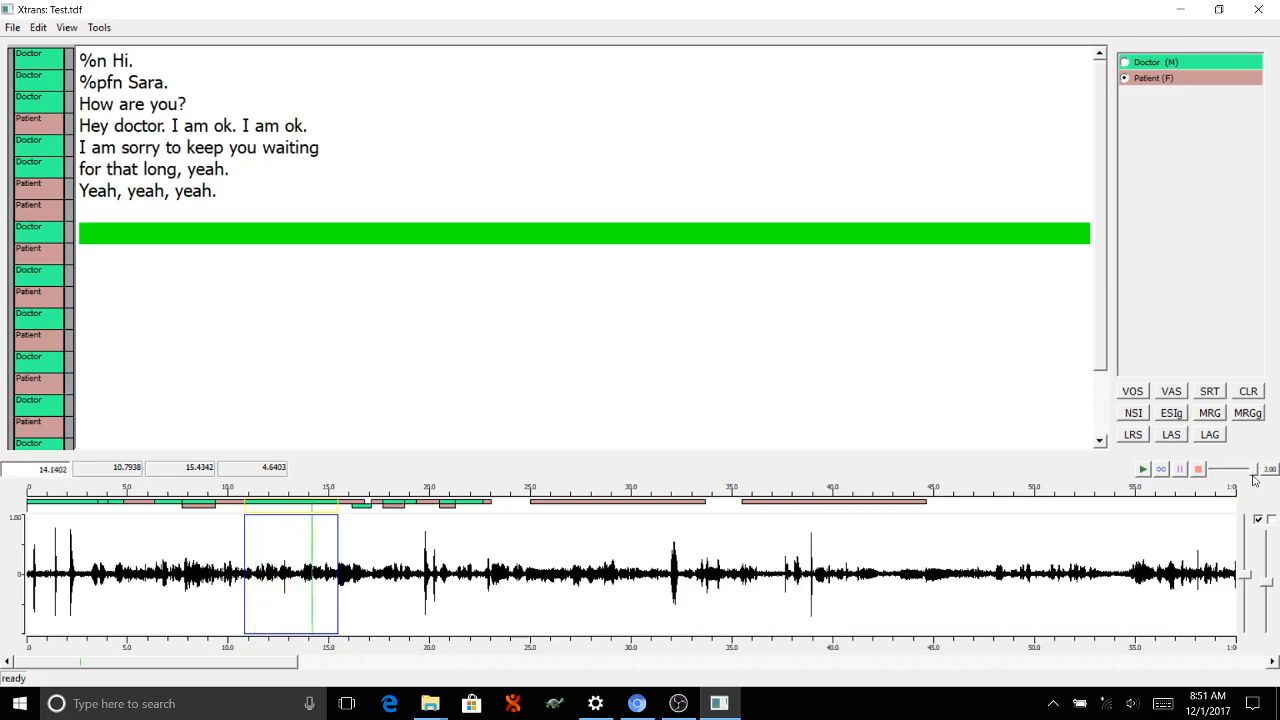
pyautogui.click(1144, 471)
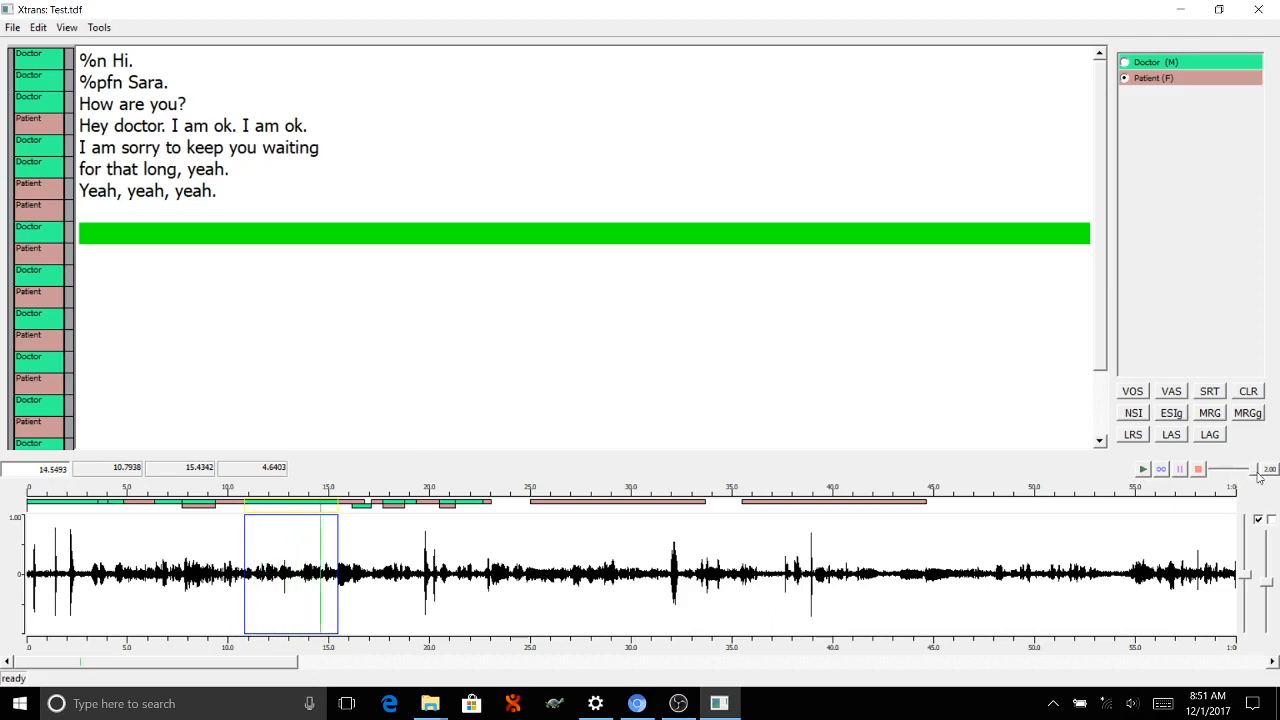
pyautogui.moveTo(1254, 476); pyautogui.dragTo(1233, 477)
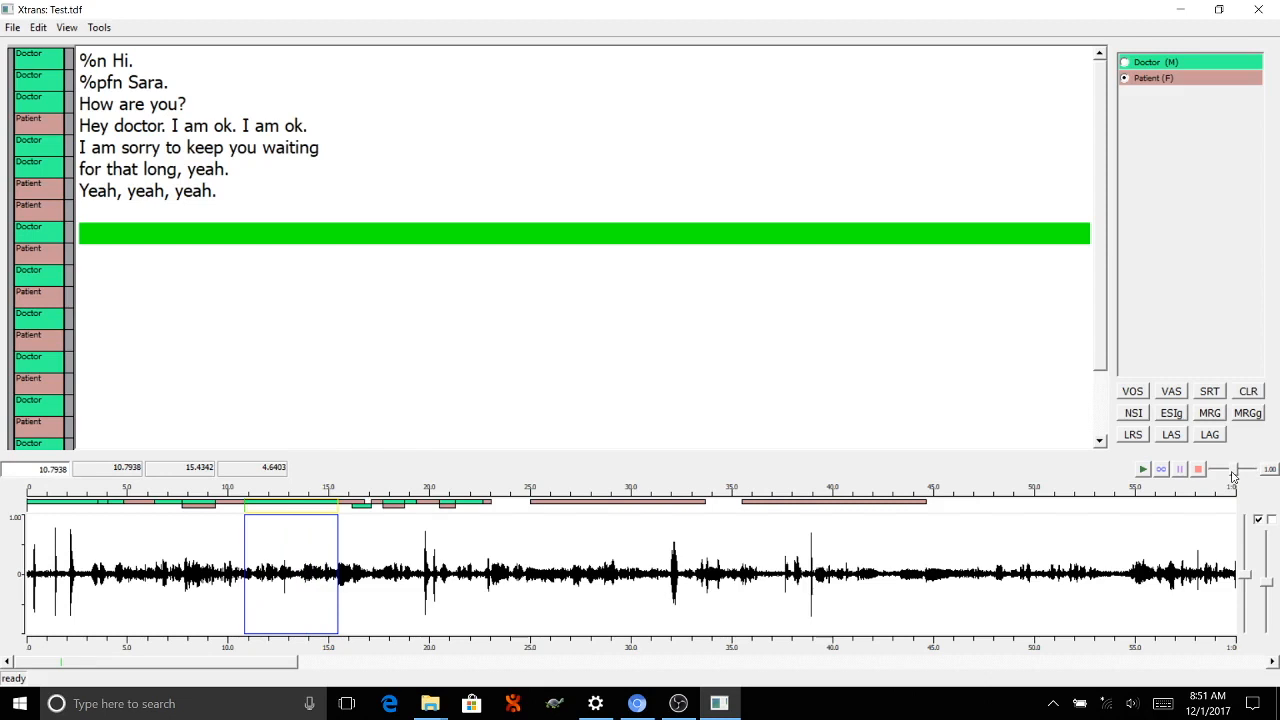
# Play the selected Doctor segment and other parts of the waveform, including from about 21.6 s, and stop the playback
pyautogui.click(1144, 470)
pyautogui.click(1242, 506)
pyautogui.click(1146, 470)
pyautogui.click(1071, 525)
pyautogui.click(863, 540)
pyautogui.click(838, 540)
pyautogui.click(1143, 469)
pyautogui.click(462, 592)
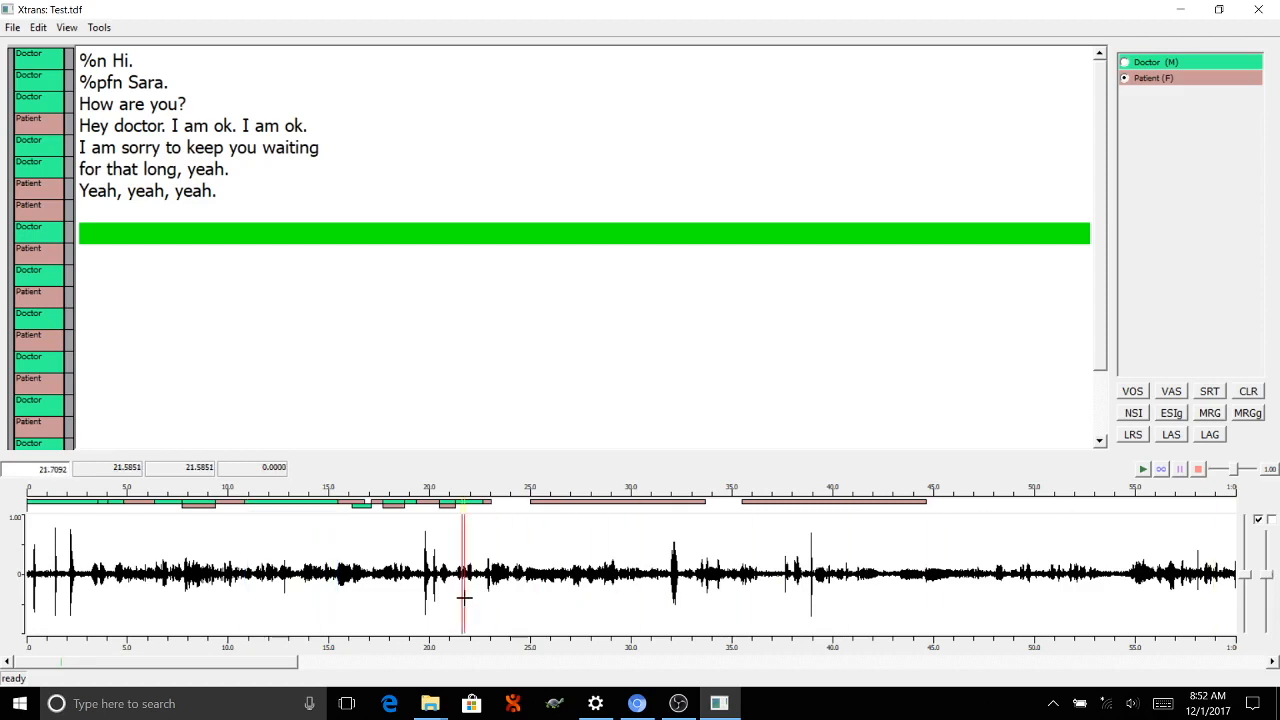
pyautogui.click(1143, 469)
pyautogui.click(1198, 469)
# Magnify the waveform's amplitude scale to 0.55, and restore it to 1.00
pyautogui.click(1246, 575)
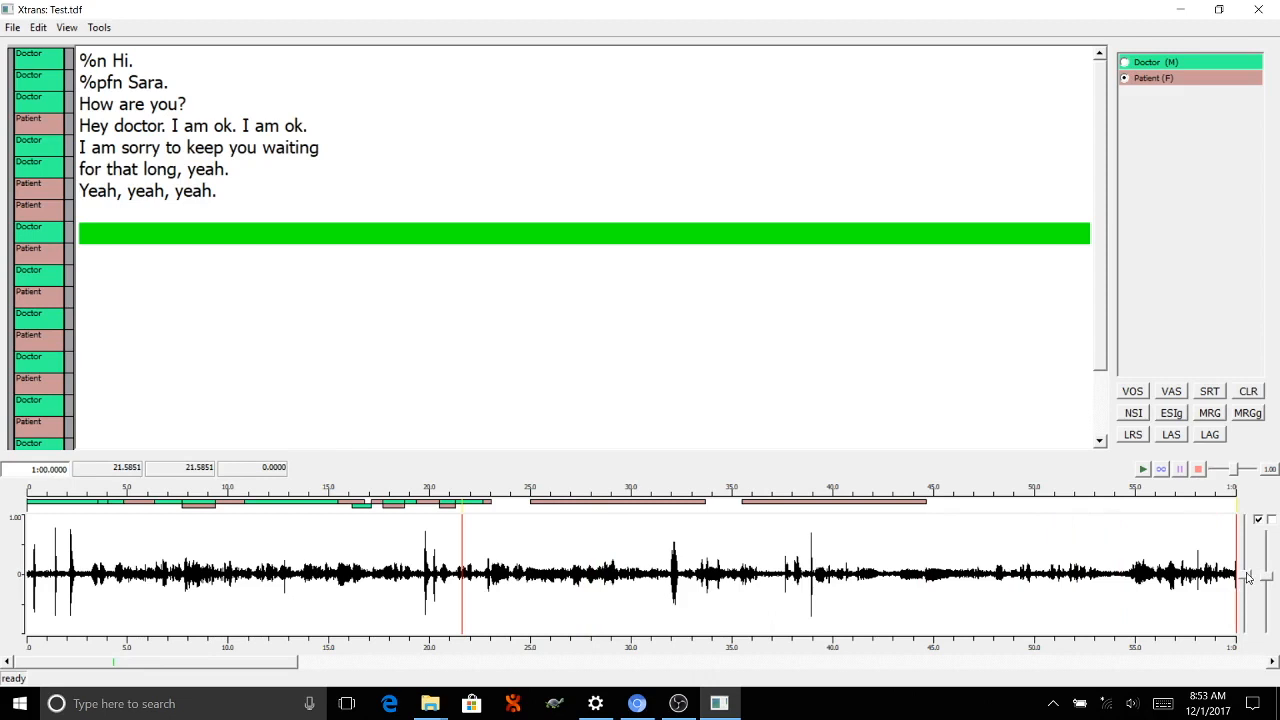
pyautogui.moveTo(1246, 575)
pyautogui.mouseDown()
pyautogui.moveTo(1248, 522)
pyautogui.moveTo(1256, 636)
pyautogui.moveTo(1247, 555)
pyautogui.mouseUp()
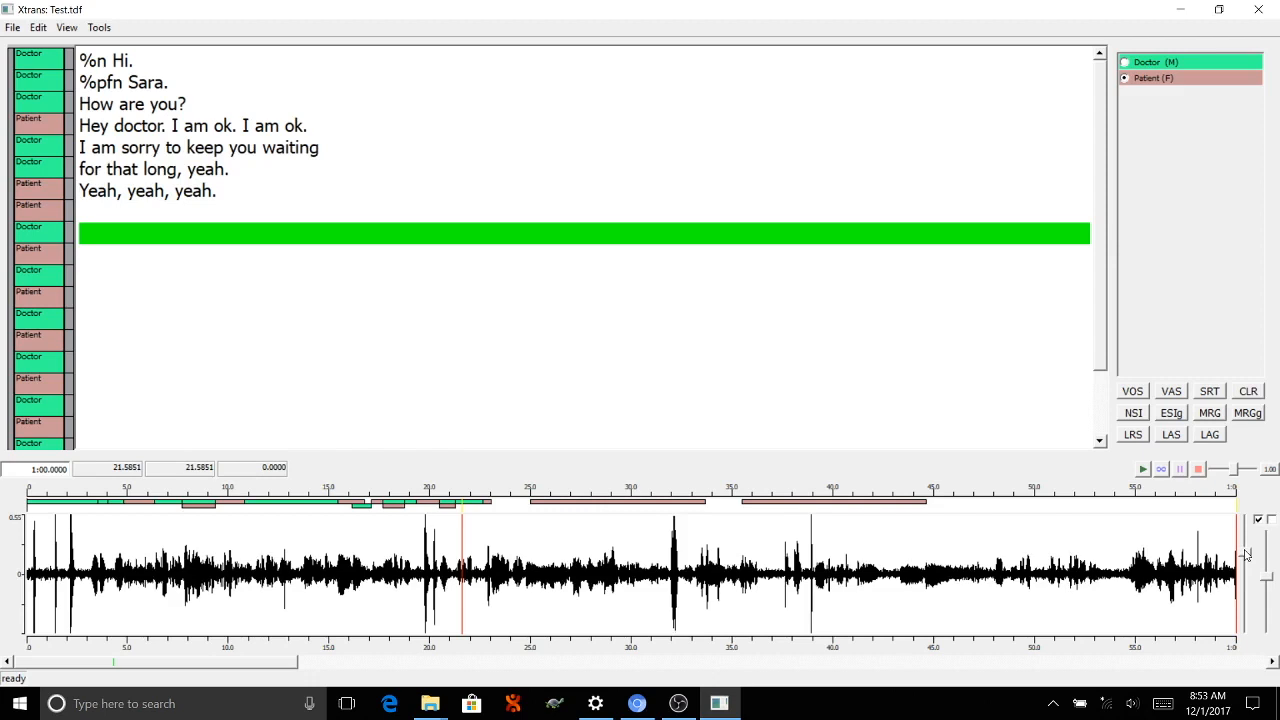
pyautogui.moveTo(1247, 555); pyautogui.dragTo(1253, 577)
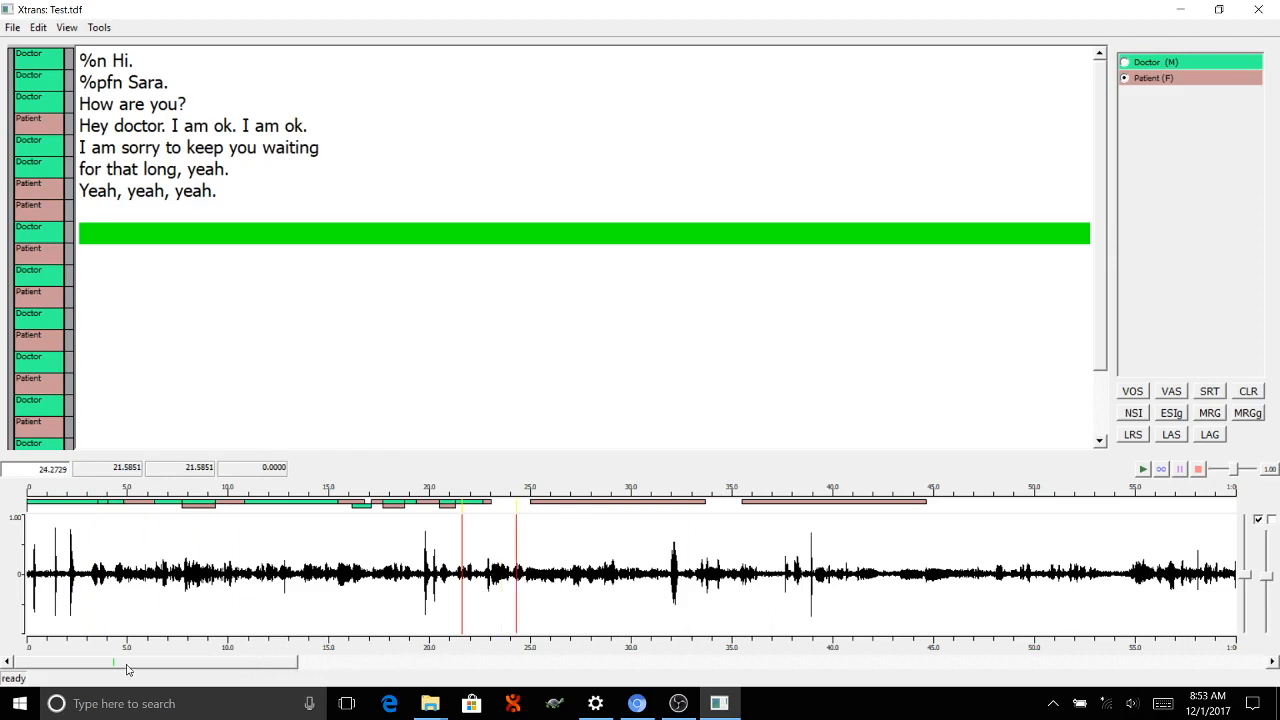
# Look through the waveform up to the end of the recording, and return to its beginning
pyautogui.moveTo(118, 668); pyautogui.dragTo(1189, 675)
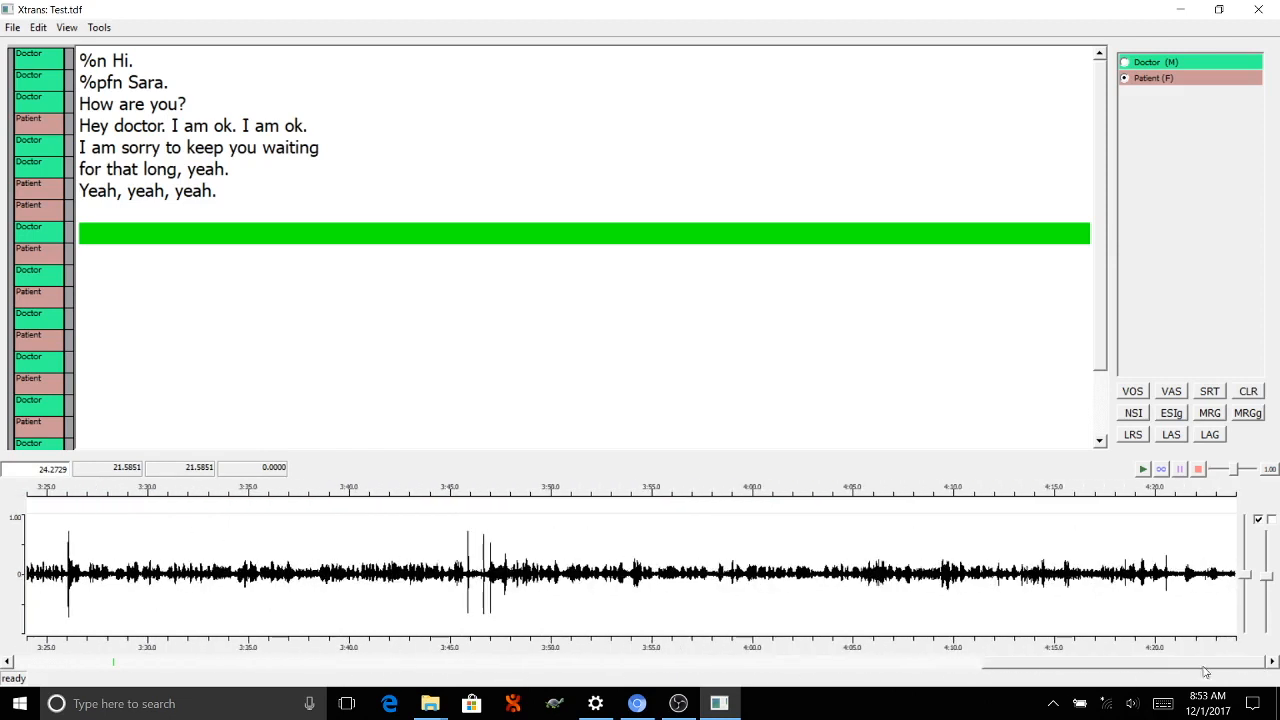
pyautogui.click(1174, 506)
pyautogui.moveTo(1215, 668); pyautogui.dragTo(229, 667)
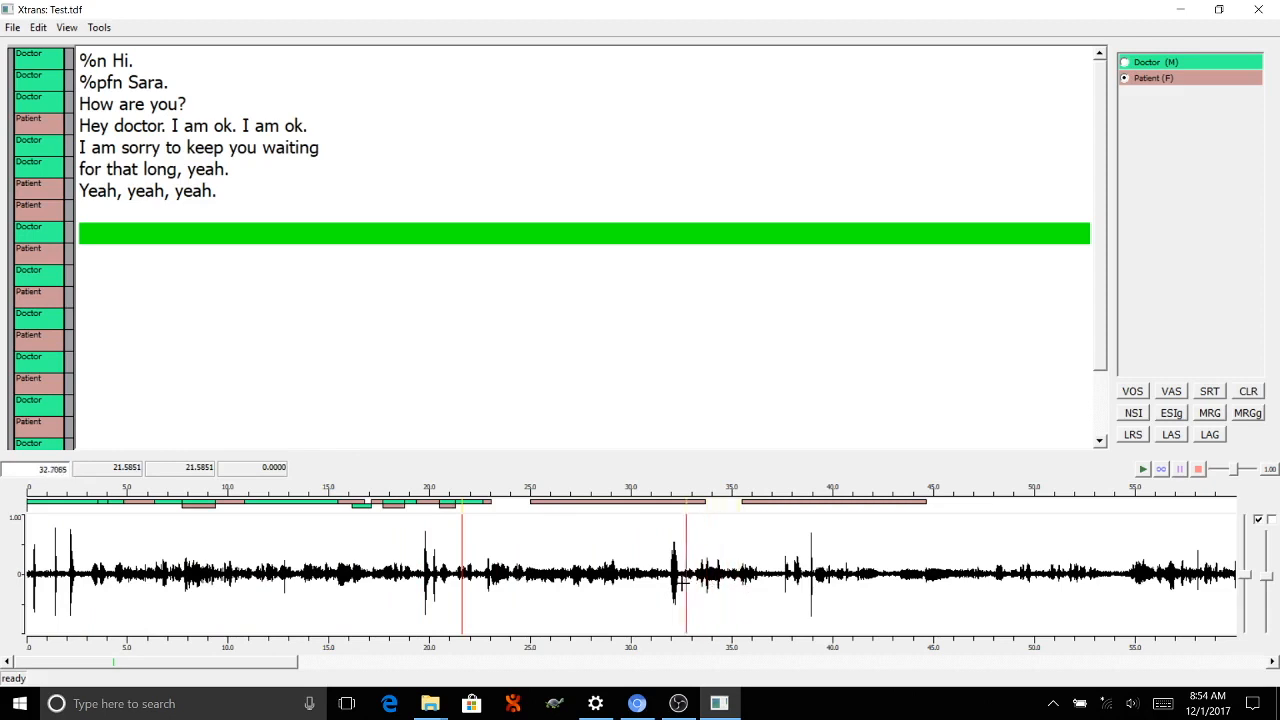
# Place the waveform cursor at about 30.0 s and 11.0 s, and examine the times of the empty segments starting near 15.4 s and 17.7 s
pyautogui.click(631, 578)
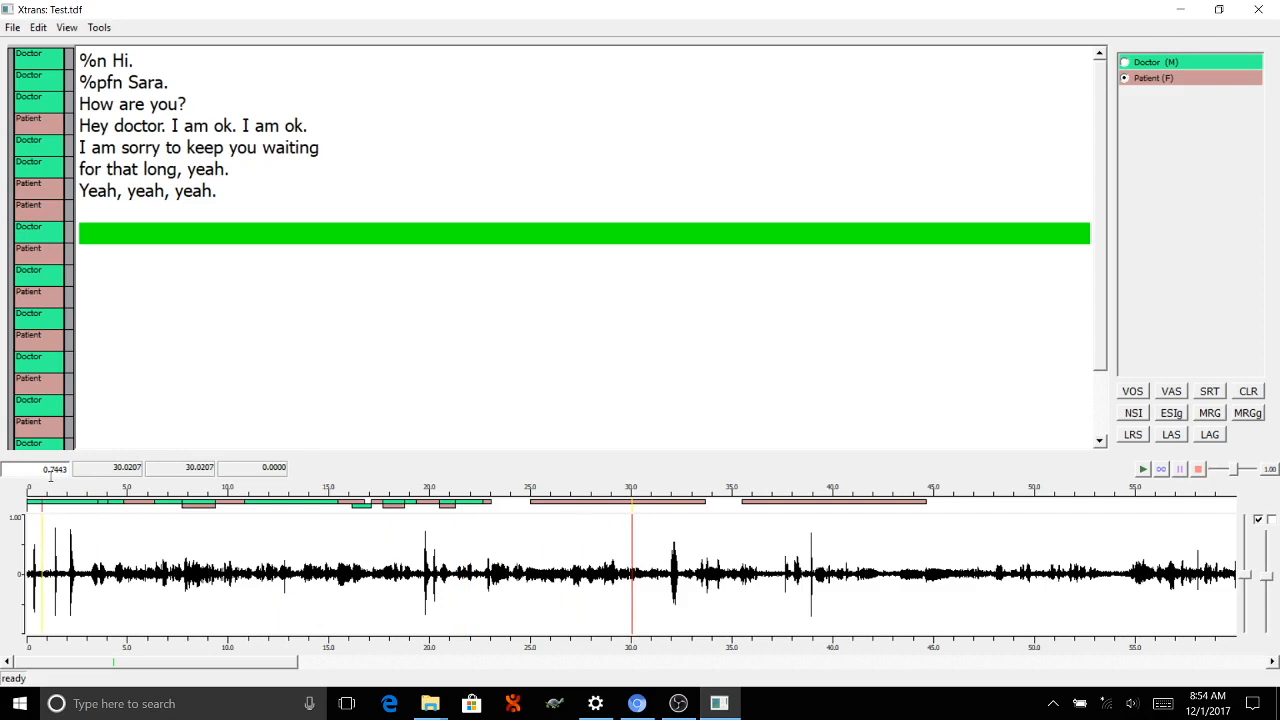
pyautogui.click(247, 588)
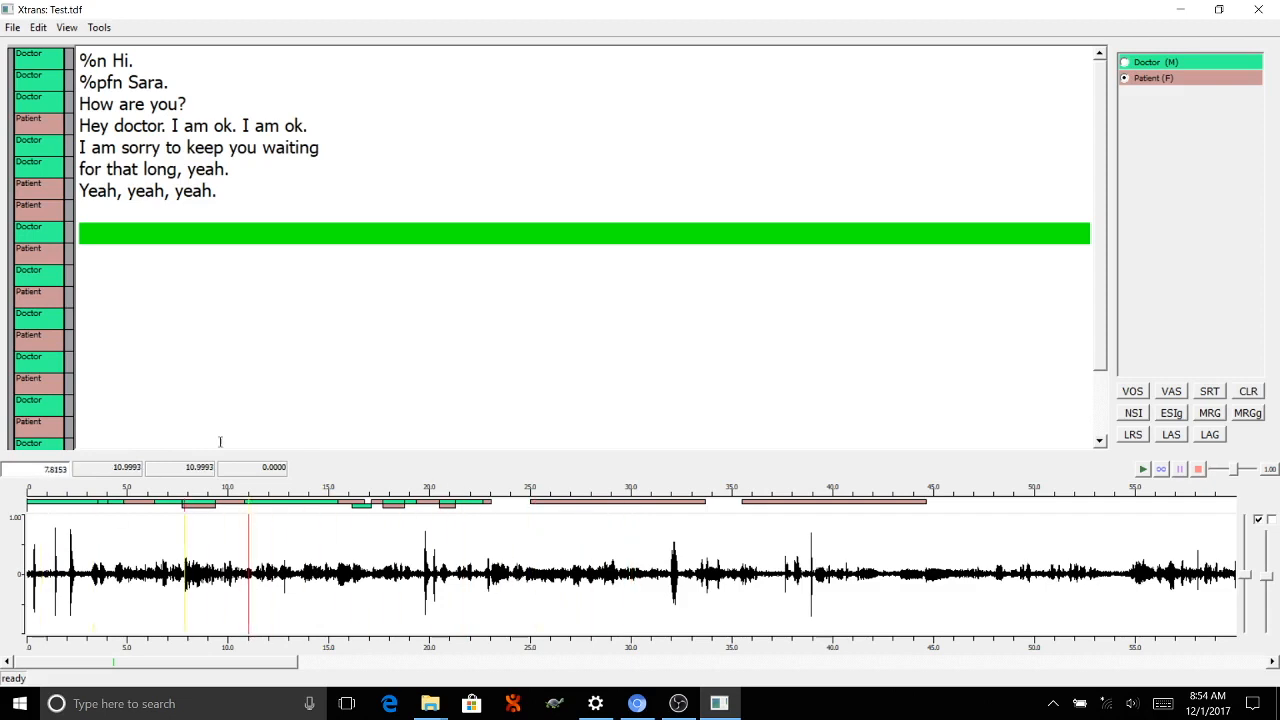
pyautogui.click(110, 253)
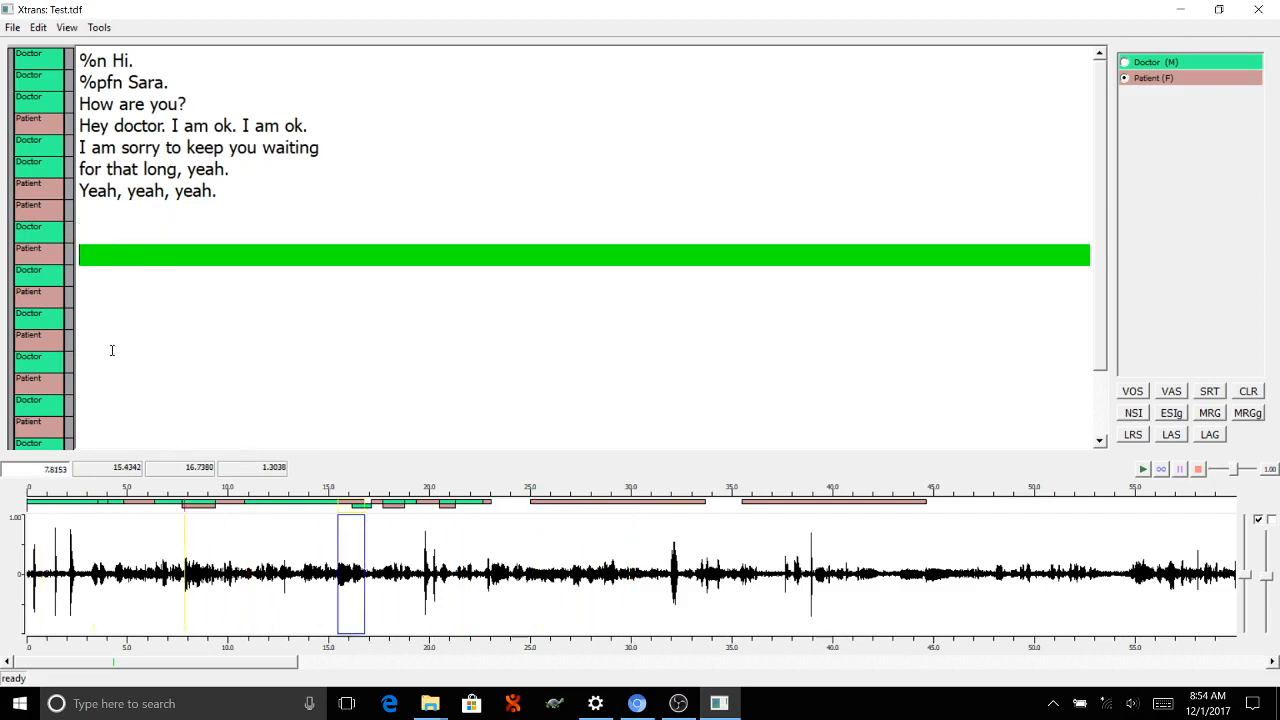
pyautogui.click(107, 316)
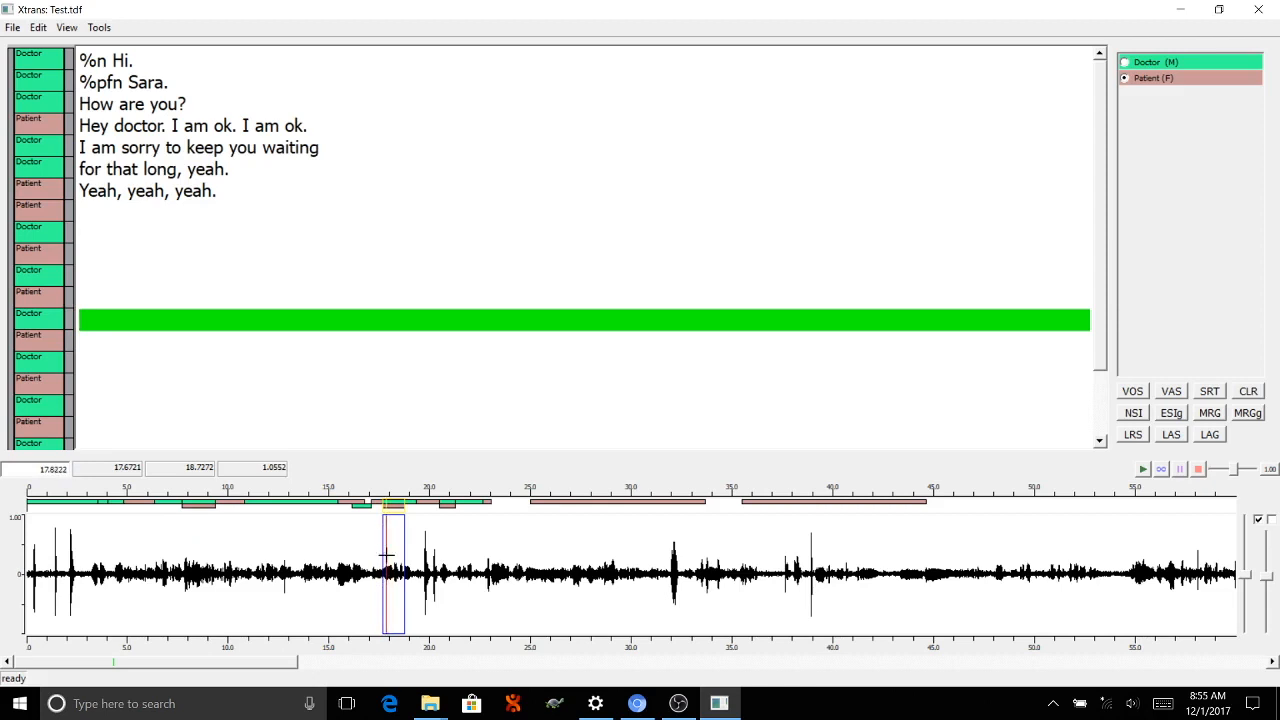
# Select further Doctor and Patient segments in turn to examine their start, end and duration times, ending on "for that long, yeah."
pyautogui.click(94, 233)
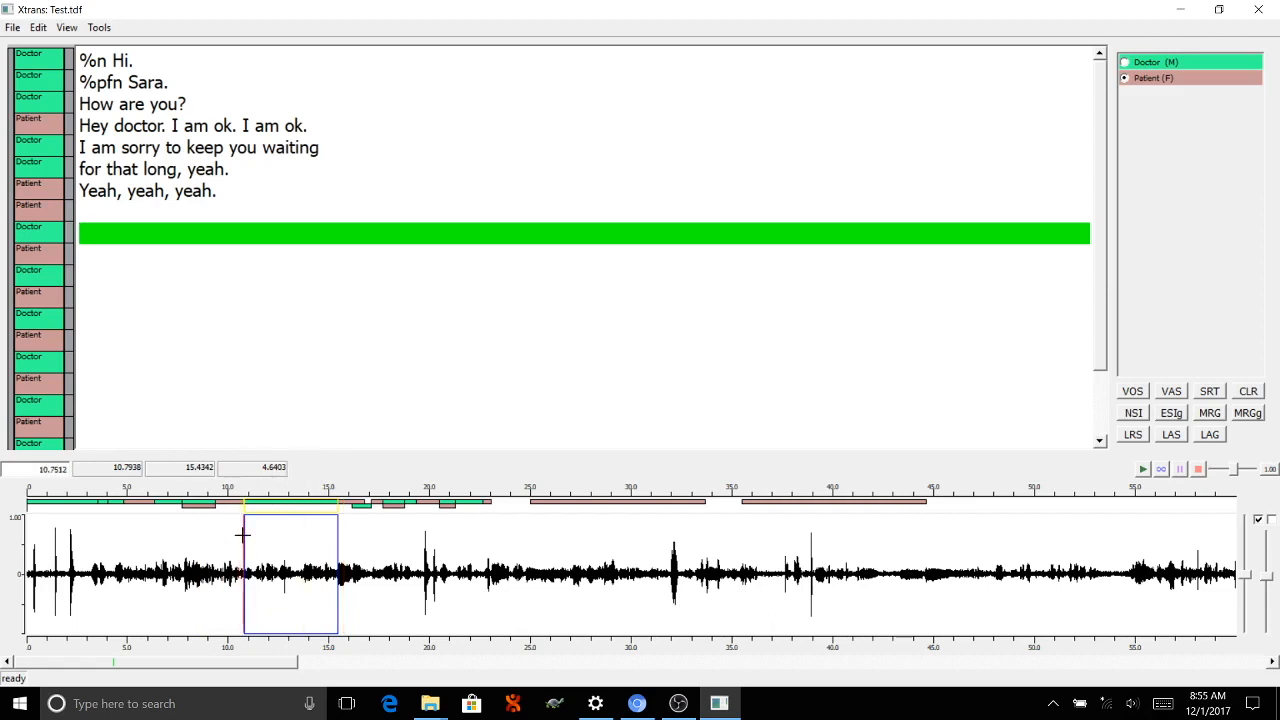
pyautogui.click(280, 520)
pyautogui.click(395, 545)
pyautogui.click(96, 258)
pyautogui.click(99, 298)
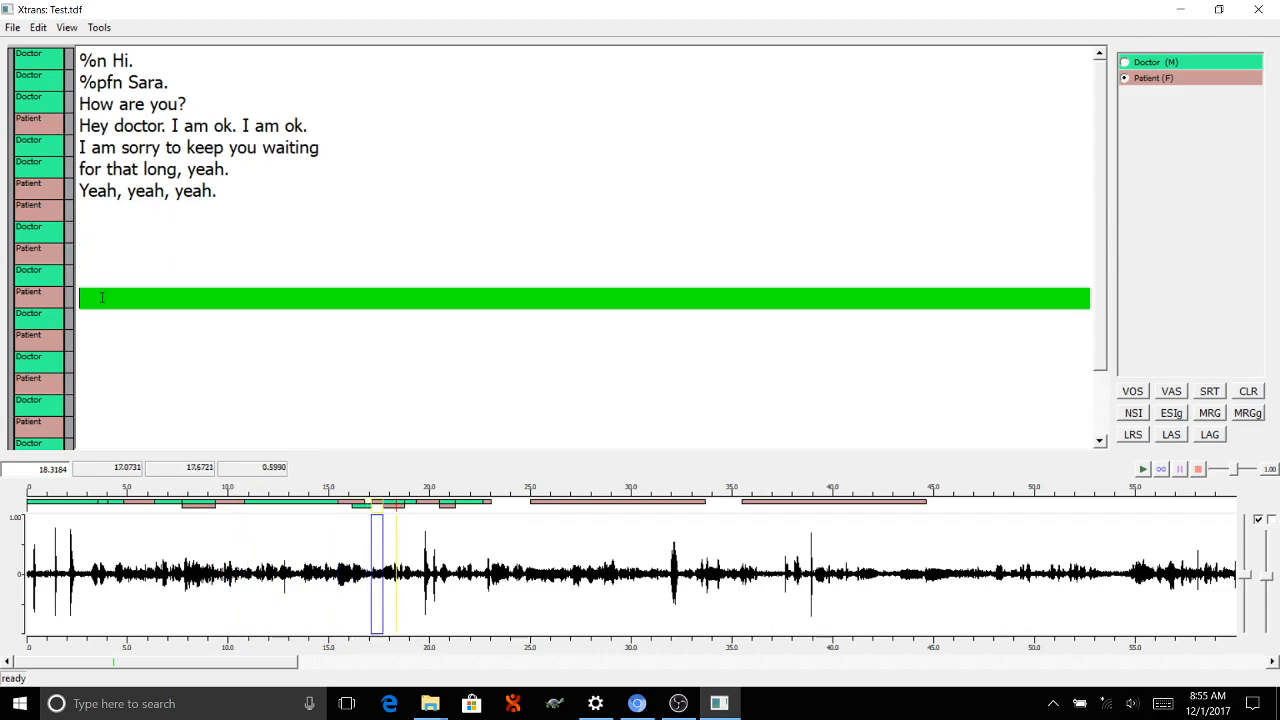
pyautogui.click(100, 341)
pyautogui.click(100, 378)
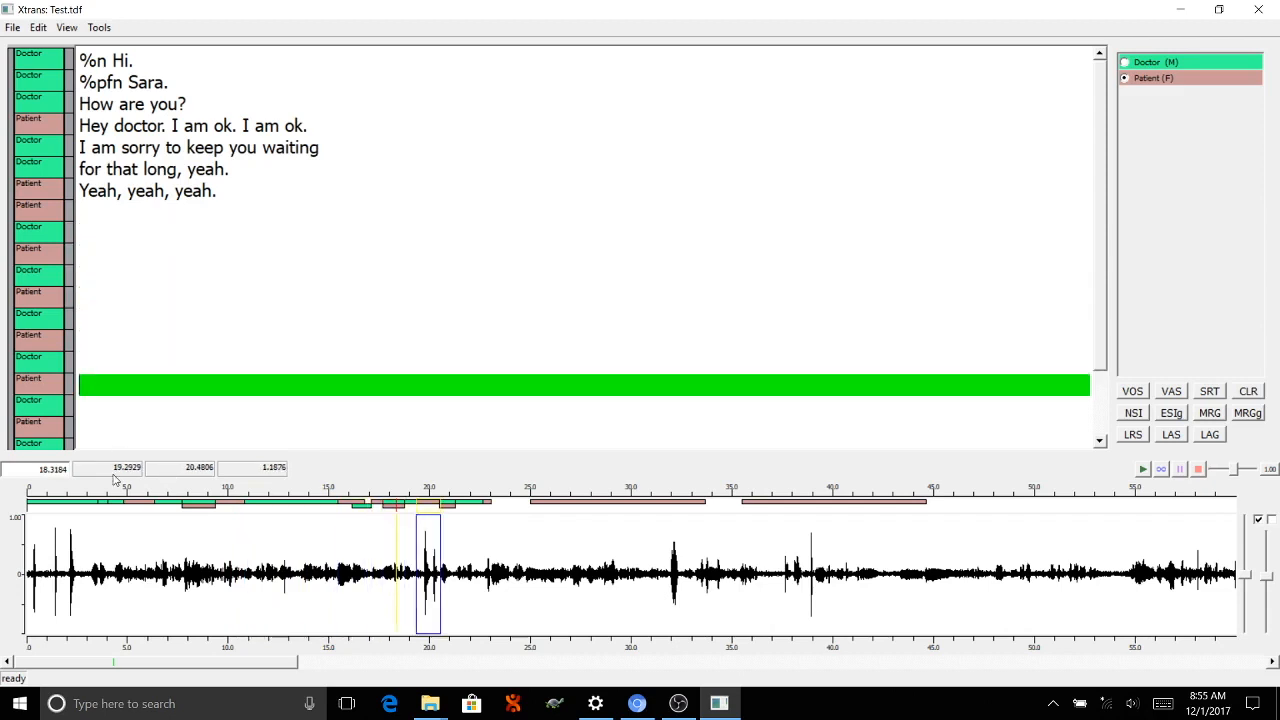
pyautogui.click(103, 276)
pyautogui.click(98, 214)
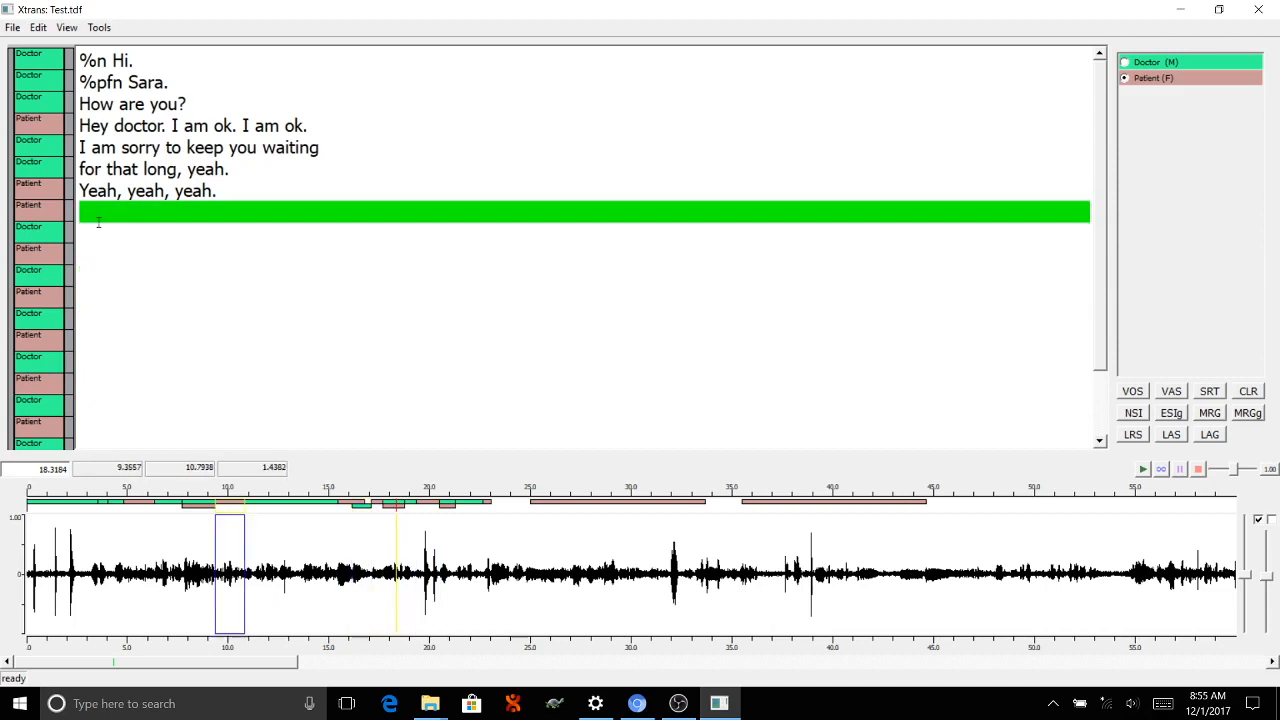
pyautogui.click(89, 342)
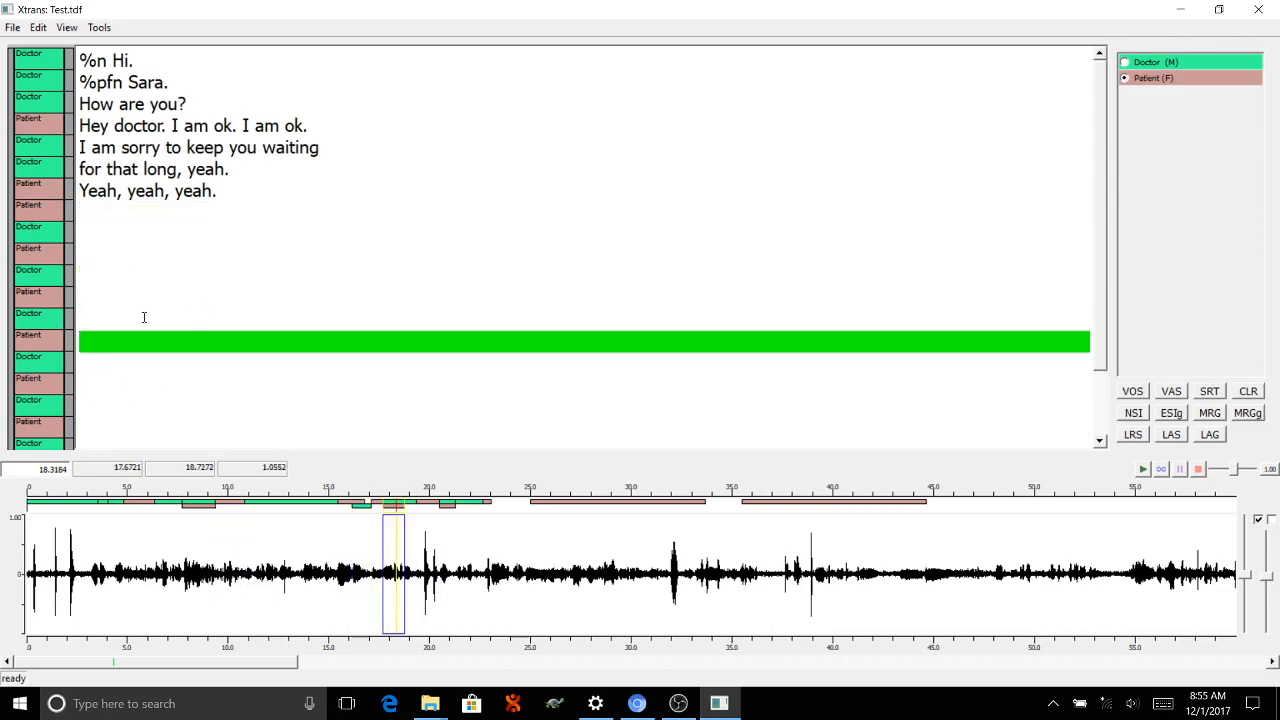
pyautogui.click(106, 210)
pyautogui.click(107, 172)
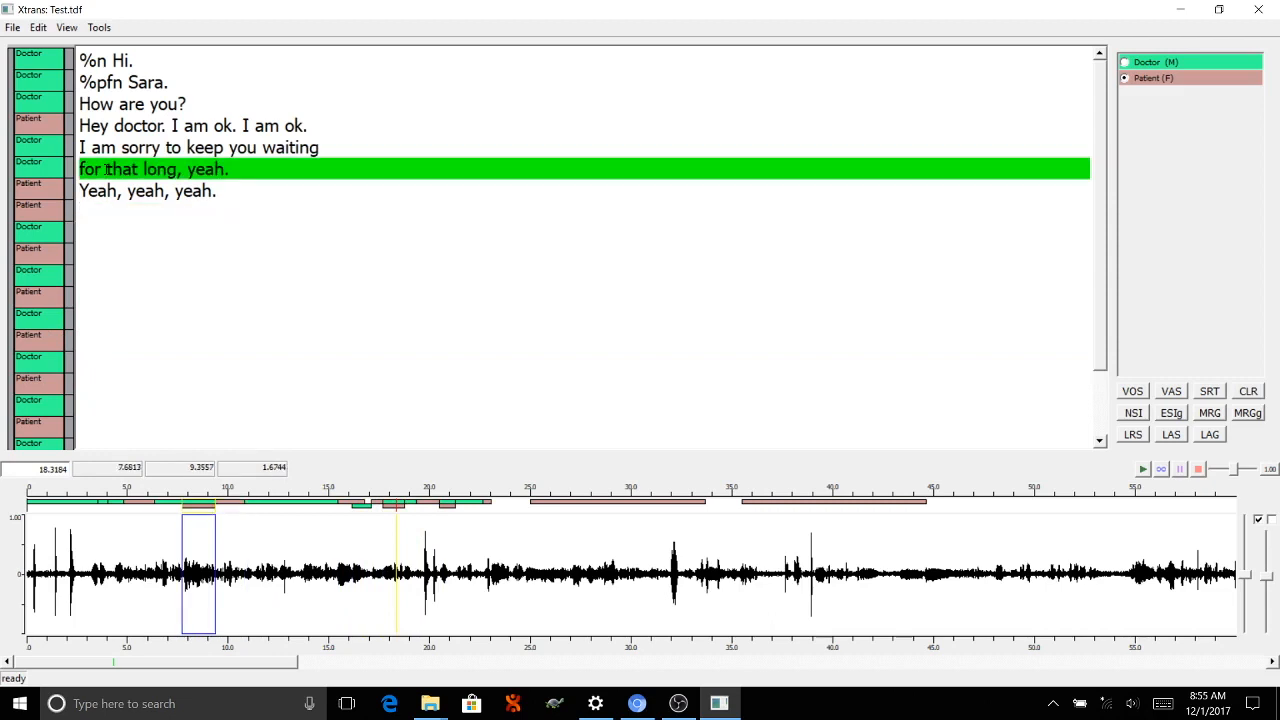